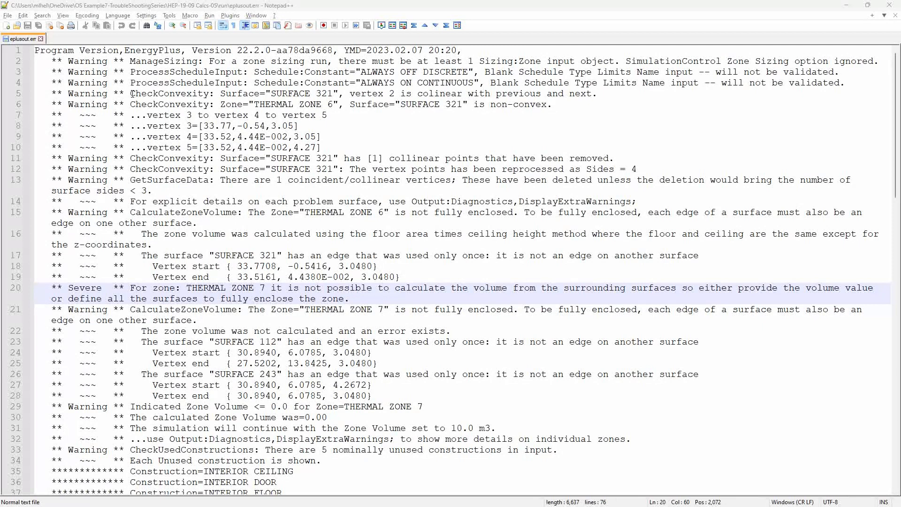
Examine the convexity and collinear-vertex warnings for Surface 321 in Thermal Zone 6 in eplusout.err, including the diagnostics advice.
{"action": "left_click_drag", "start_coordinate": [131, 93], "coordinate": [596, 99]}
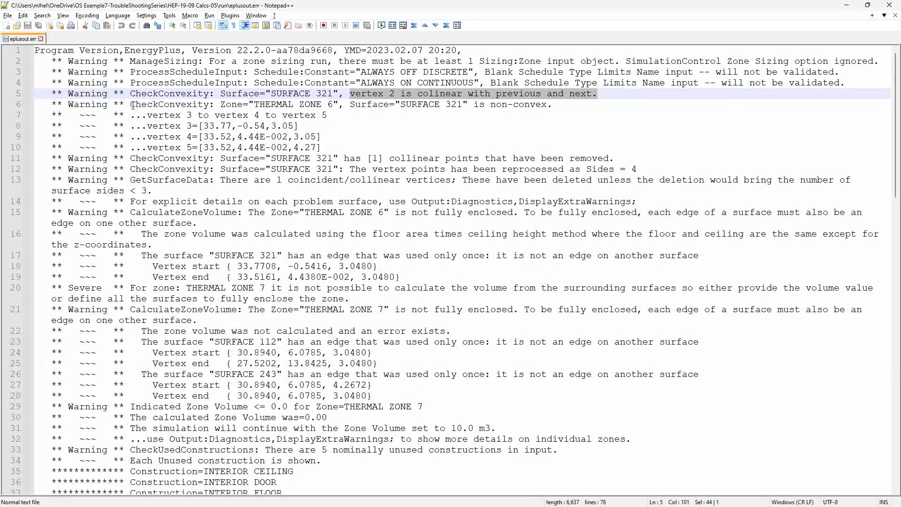
{"action": "left_click_drag", "start_coordinate": [133, 105], "coordinate": [214, 107]}
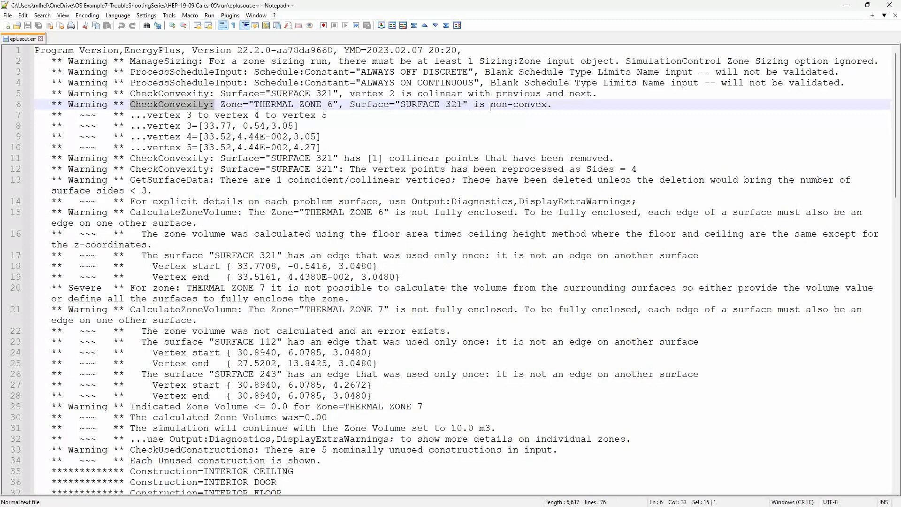
{"action": "left_click_drag", "start_coordinate": [548, 105], "coordinate": [497, 108]}
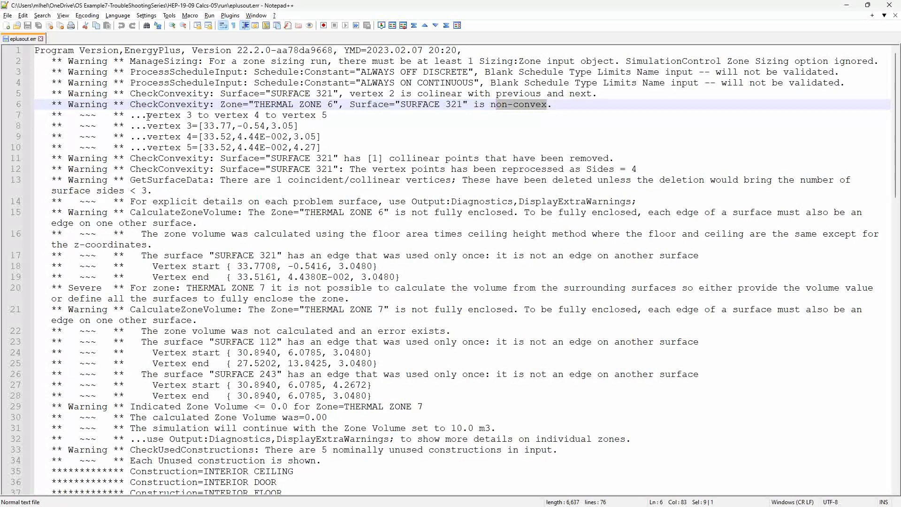
{"action": "left_click_drag", "start_coordinate": [148, 116], "coordinate": [326, 146]}
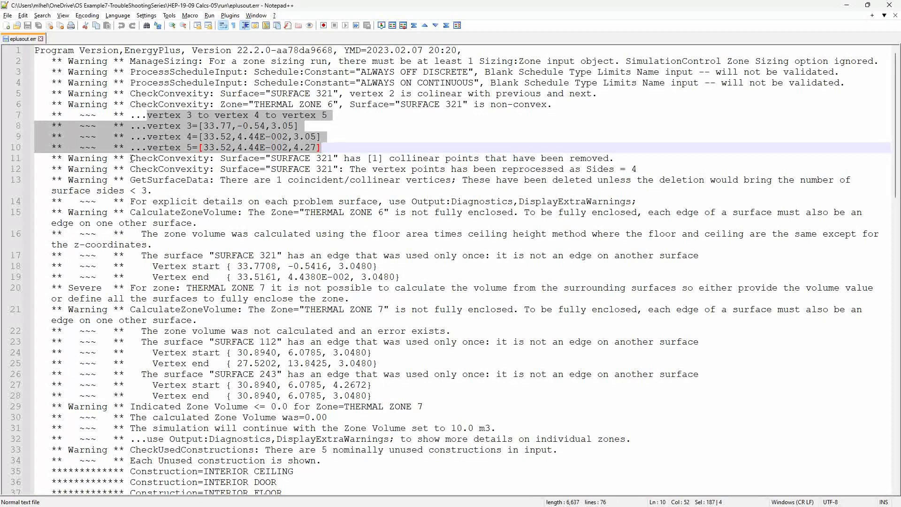
{"action": "left_click_drag", "start_coordinate": [131, 158], "coordinate": [614, 162]}
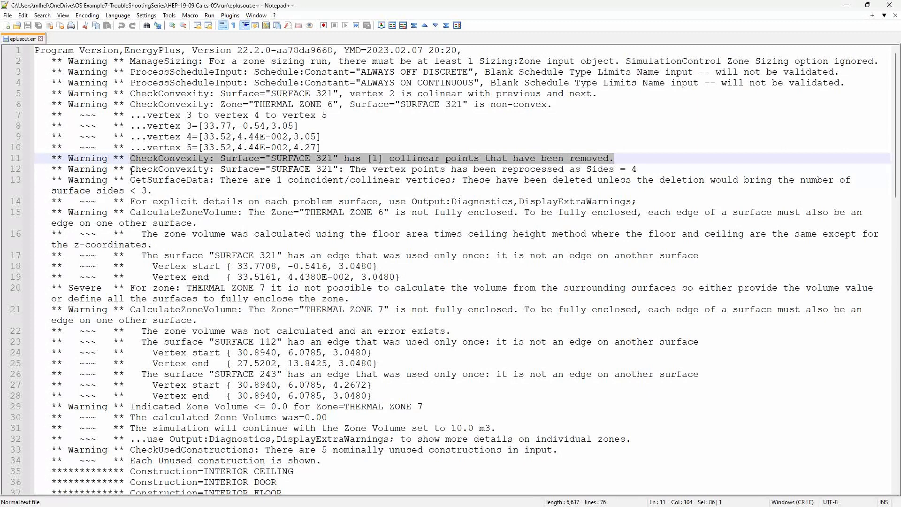
{"action": "left_click_drag", "start_coordinate": [131, 169], "coordinate": [642, 170]}
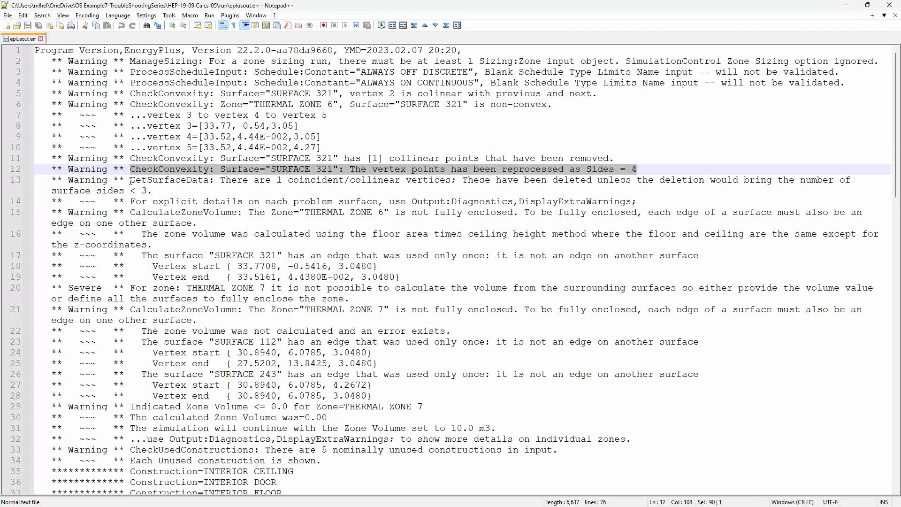
{"action": "left_click_drag", "start_coordinate": [131, 181], "coordinate": [208, 187]}
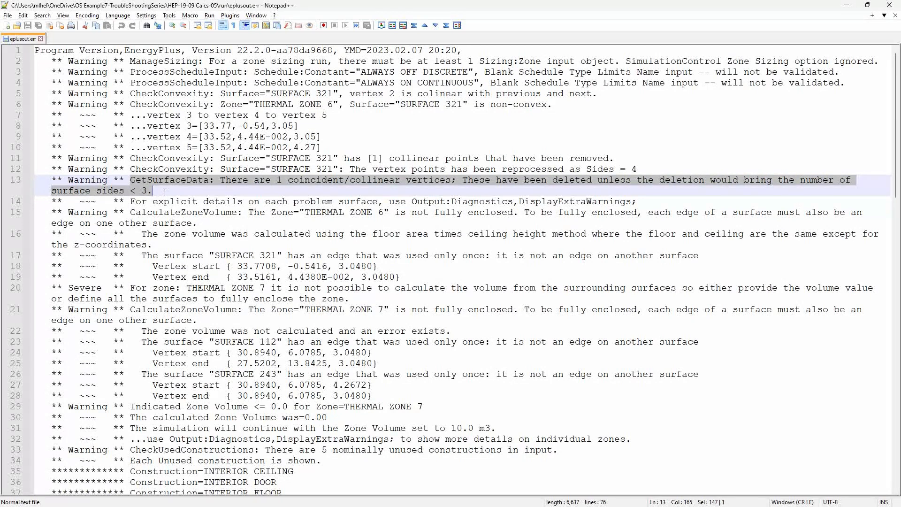
{"action": "left_click_drag", "start_coordinate": [132, 201], "coordinate": [638, 202]}
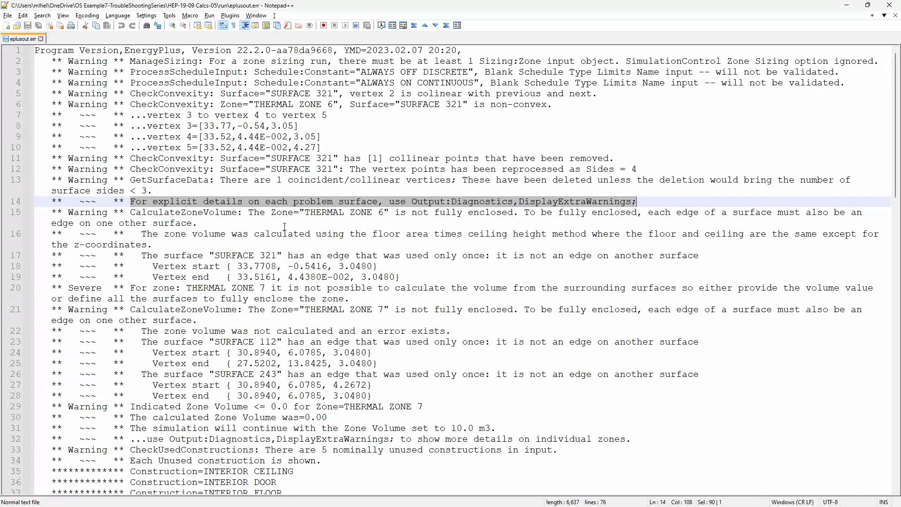
Switch to the SketchUp model, make the OpenStudio Inspector taller and select Surface 321 among the OS:Surface objects.
{"action": "key", "text": "alt+Tab"}
{"action": "left_click", "coordinate": [301, 226]}
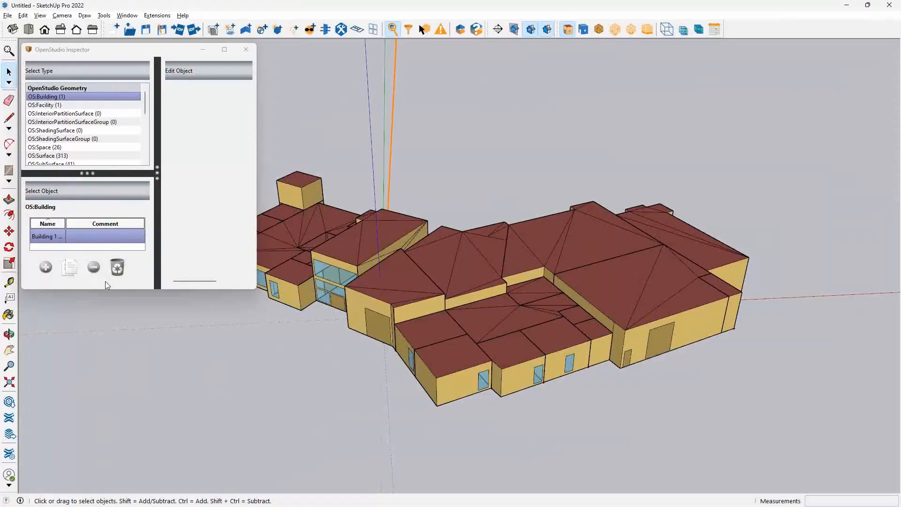
{"action": "left_click_drag", "start_coordinate": [108, 291], "coordinate": [109, 441]}
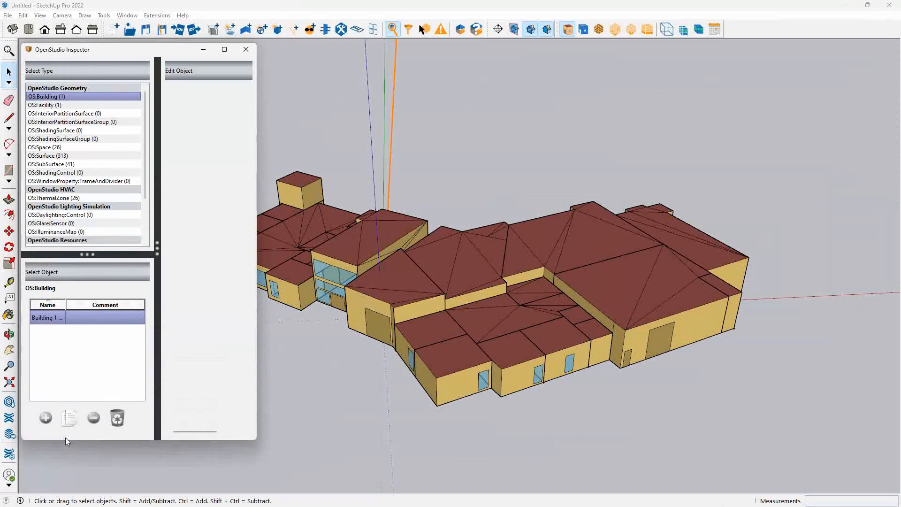
{"action": "left_click", "coordinate": [45, 158]}
{"action": "scroll", "coordinate": [82, 359], "scroll_direction": "down", "scroll_amount": 10}
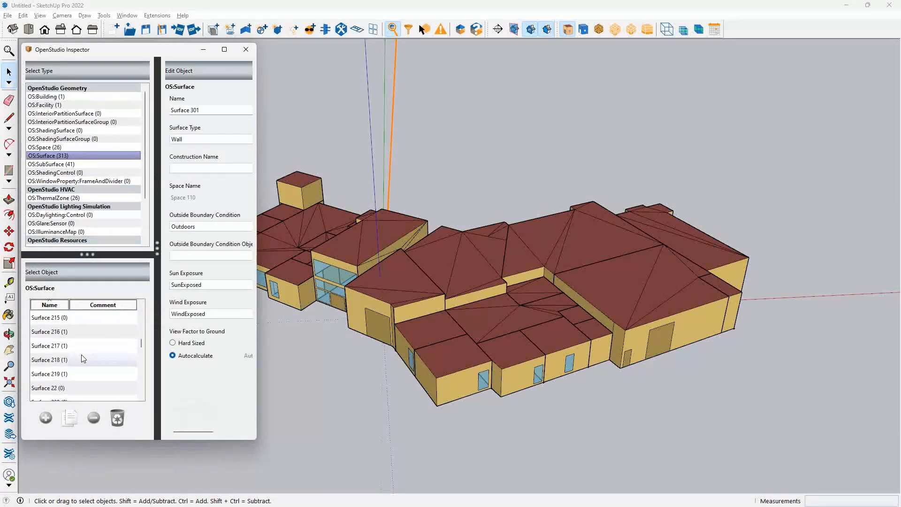
{"action": "scroll", "coordinate": [82, 359], "scroll_direction": "down", "scroll_amount": 5}
{"action": "scroll", "coordinate": [80, 360], "scroll_direction": "down", "scroll_amount": 14}
{"action": "scroll", "coordinate": [80, 360], "scroll_direction": "down", "scroll_amount": 17}
{"action": "scroll", "coordinate": [79, 359], "scroll_direction": "up", "scroll_amount": 5}
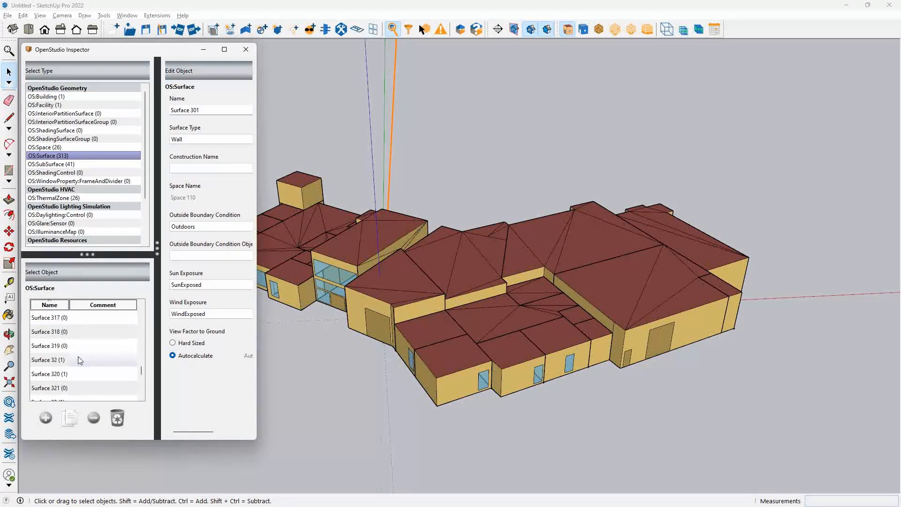
{"action": "left_click", "coordinate": [63, 389]}
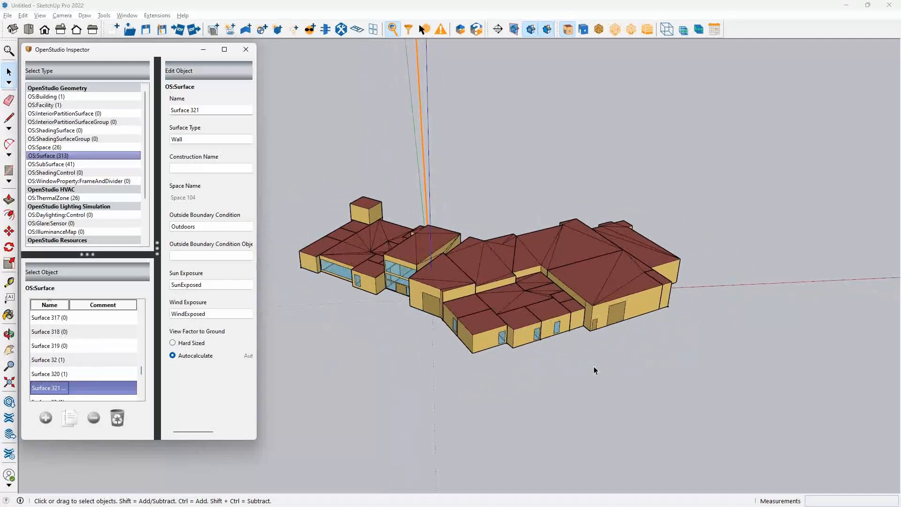
Locate Surface 321 on the building and extend the selection to all geometry connected to it.
{"action": "middle_click_drag", "start_coordinate": [594, 371], "coordinate": [355, 330]}
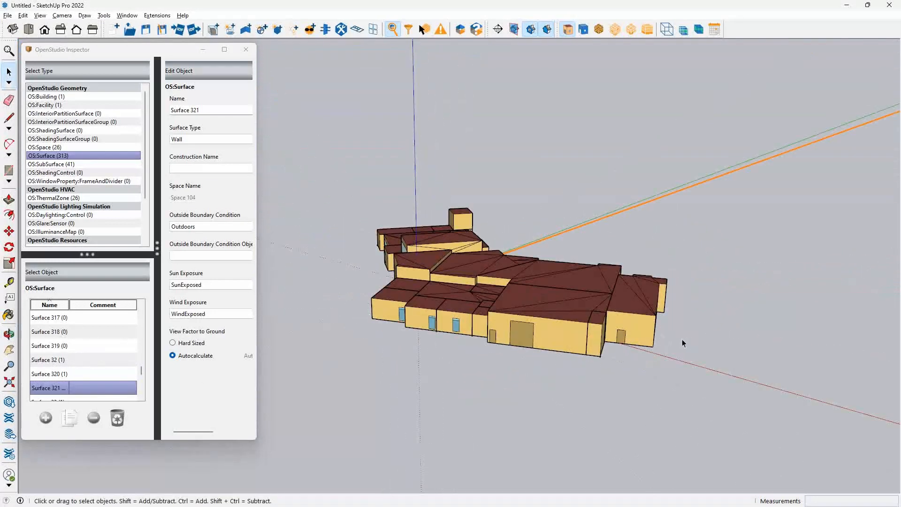
{"action": "middle_click_drag", "start_coordinate": [682, 343], "coordinate": [527, 359]}
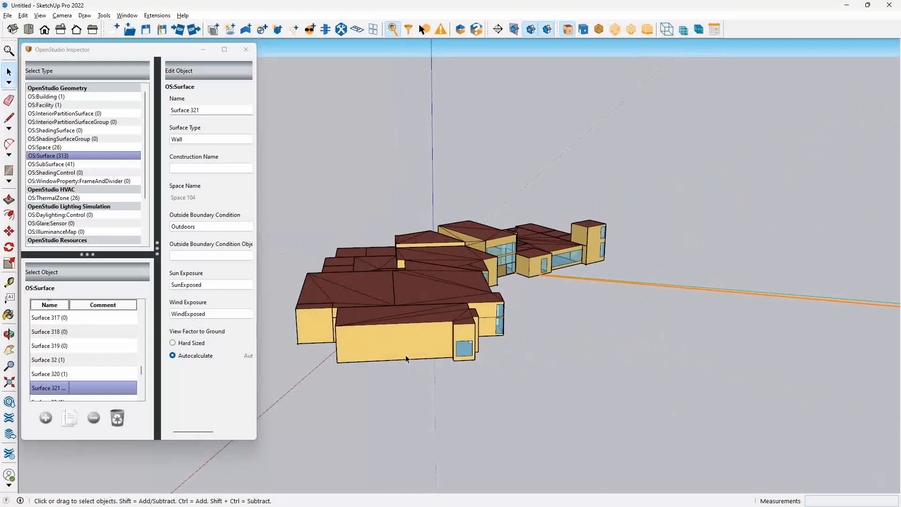
{"action": "middle_click_drag", "start_coordinate": [406, 359], "coordinate": [406, 402]}
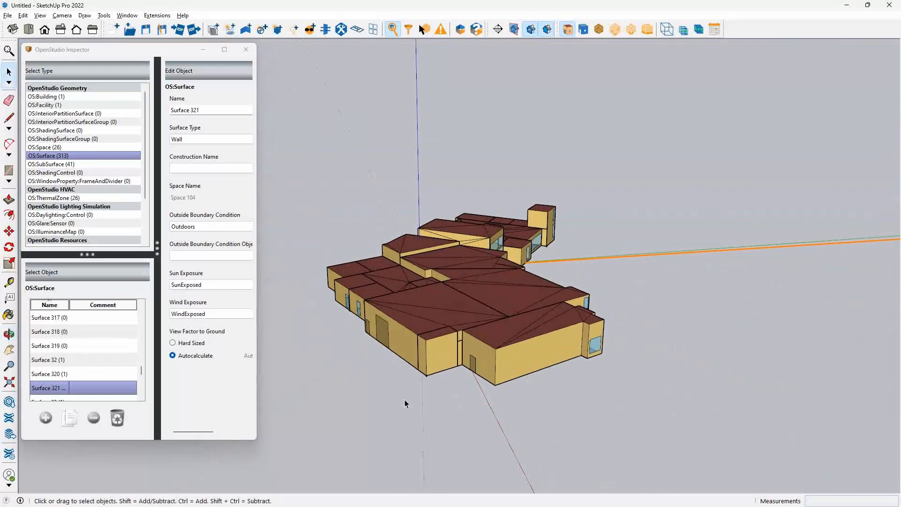
{"action": "scroll", "coordinate": [454, 337], "scroll_direction": "up", "scroll_amount": 4}
{"action": "middle_click_drag", "start_coordinate": [732, 292], "coordinate": [664, 334]}
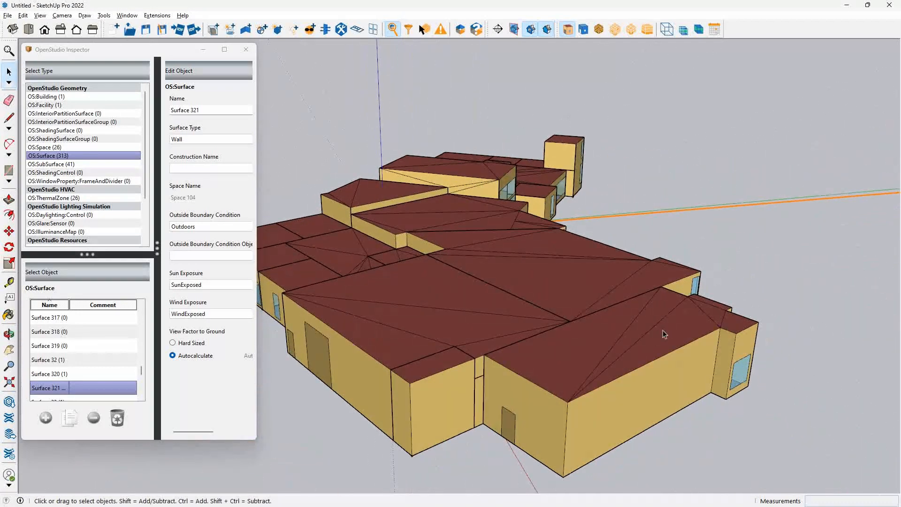
{"action": "middle_click_drag", "start_coordinate": [450, 337], "coordinate": [377, 287]}
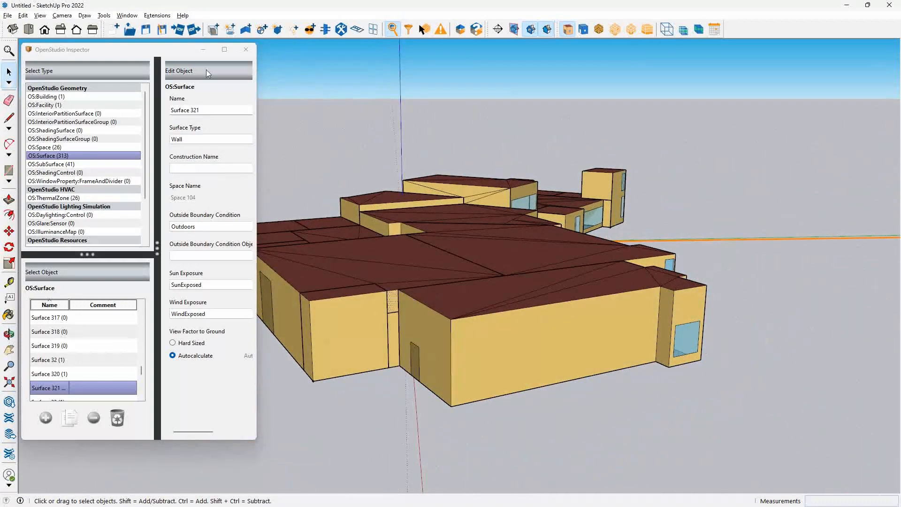
{"action": "left_click", "coordinate": [23, 15]}
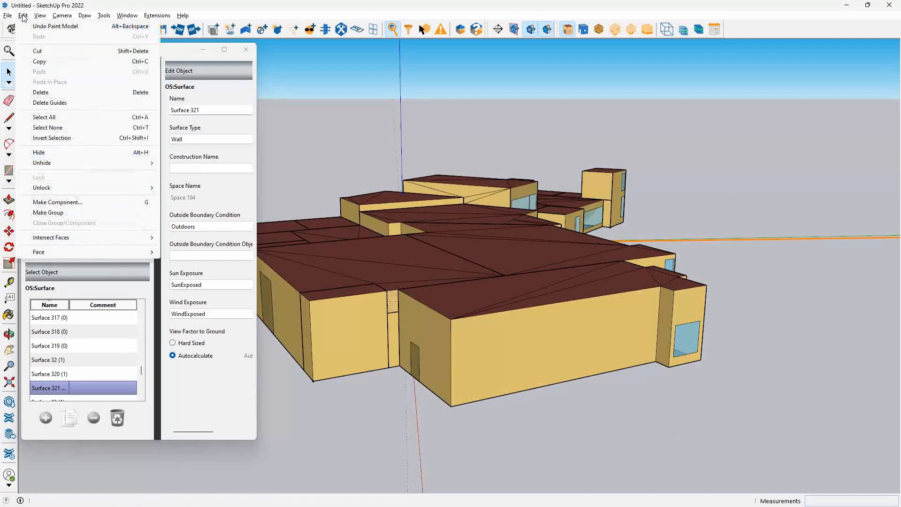
{"action": "mouse_move", "coordinate": [113, 252]}
{"action": "mouse_move", "coordinate": [201, 257]}
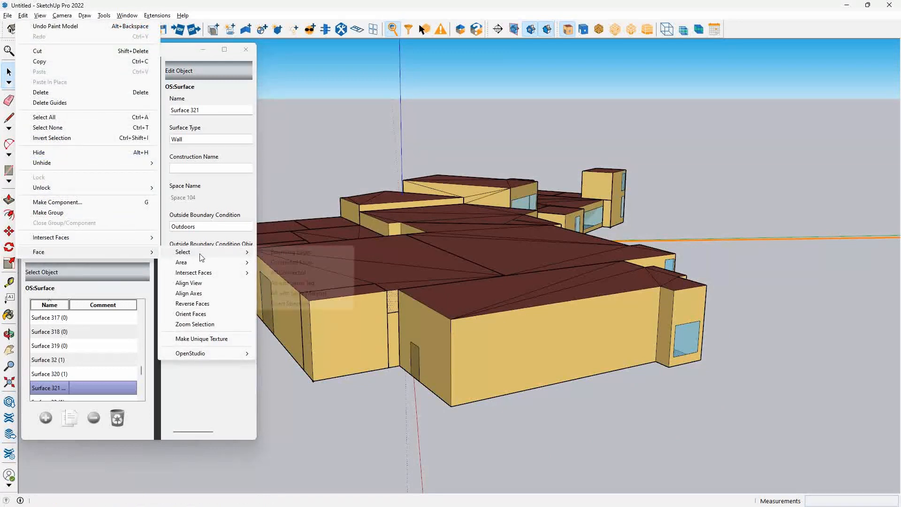
{"action": "left_click", "coordinate": [293, 273]}
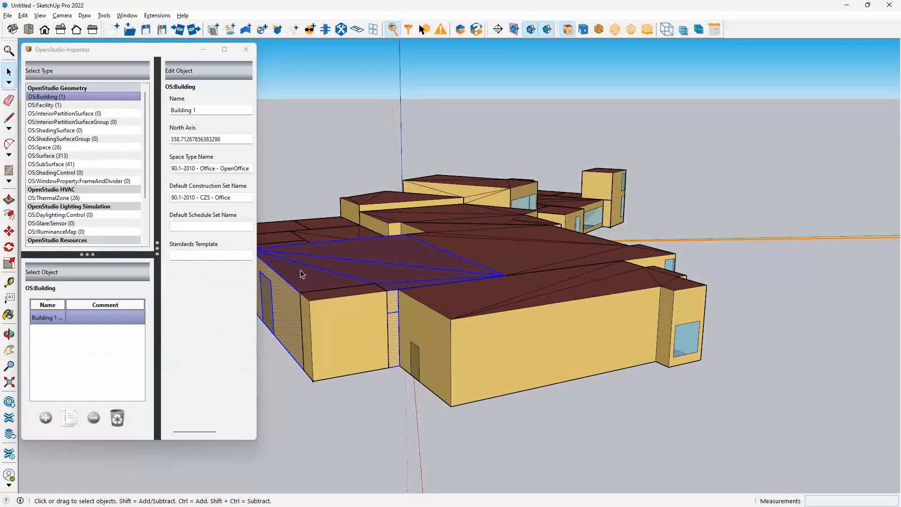
Open the highlighted space for editing and hide the rest of the model.
{"action": "scroll", "coordinate": [443, 289], "scroll_direction": "down", "scroll_amount": 2}
{"action": "middle_click_drag", "start_coordinate": [362, 255], "coordinate": [447, 303]}
{"action": "scroll", "coordinate": [447, 303], "scroll_direction": "up", "scroll_amount": 2}
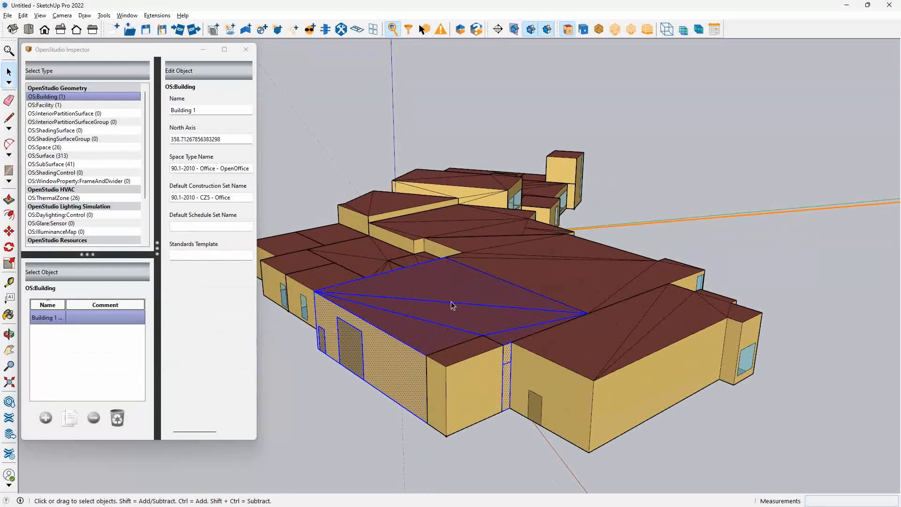
{"action": "double_click", "coordinate": [458, 312]}
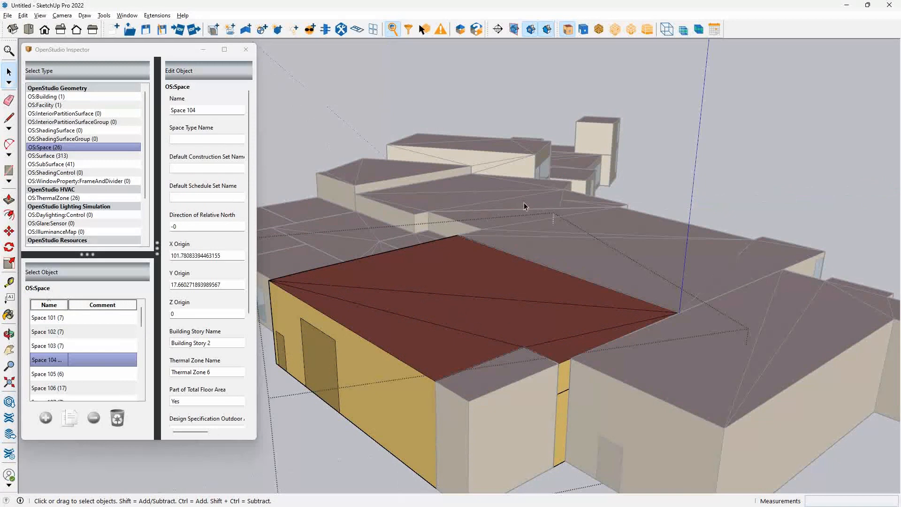
{"action": "left_click", "coordinate": [666, 29]}
{"action": "middle_click_drag", "start_coordinate": [583, 302], "coordinate": [565, 313]}
{"action": "scroll", "coordinate": [56, 350], "scroll_direction": "down", "scroll_amount": 7}
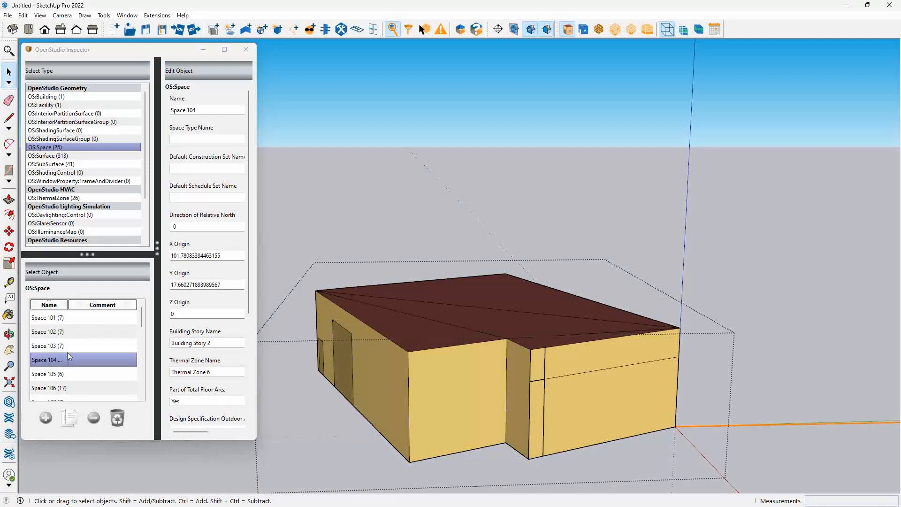
Select Surface 321 among the OS:Surface objects and inspect it up close at the notched corner of the isolated space.
{"action": "scroll", "coordinate": [71, 340], "scroll_direction": "down", "scroll_amount": 7}
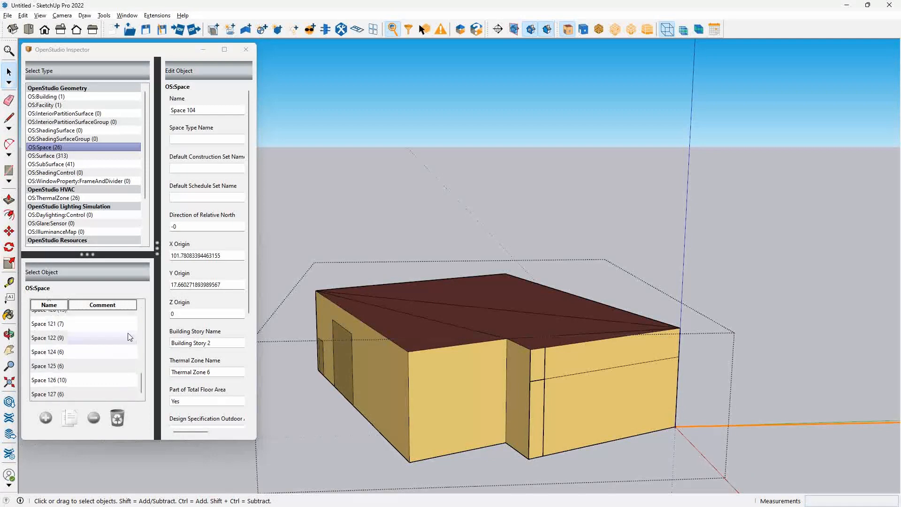
{"action": "left_click", "coordinate": [49, 156]}
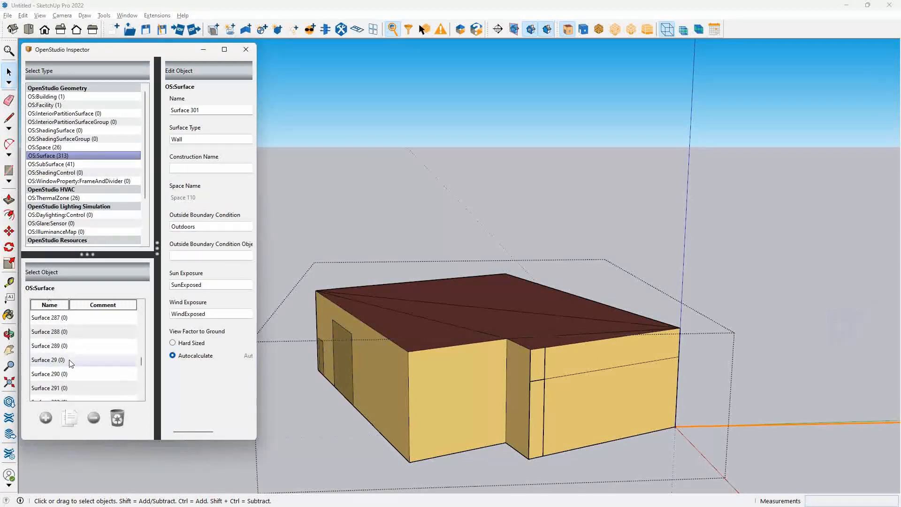
{"action": "scroll", "coordinate": [70, 363], "scroll_direction": "down", "scroll_amount": 10}
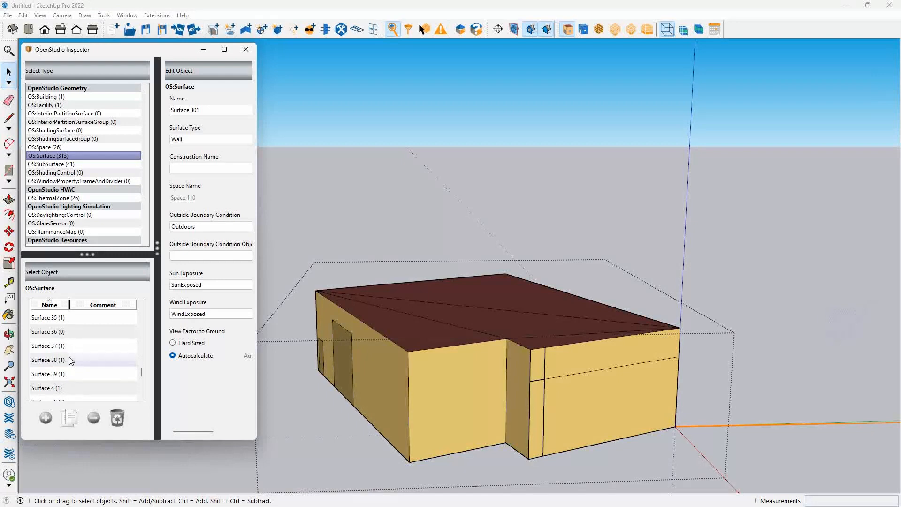
{"action": "scroll", "coordinate": [70, 360], "scroll_direction": "up", "scroll_amount": 2}
{"action": "left_click", "coordinate": [62, 364]}
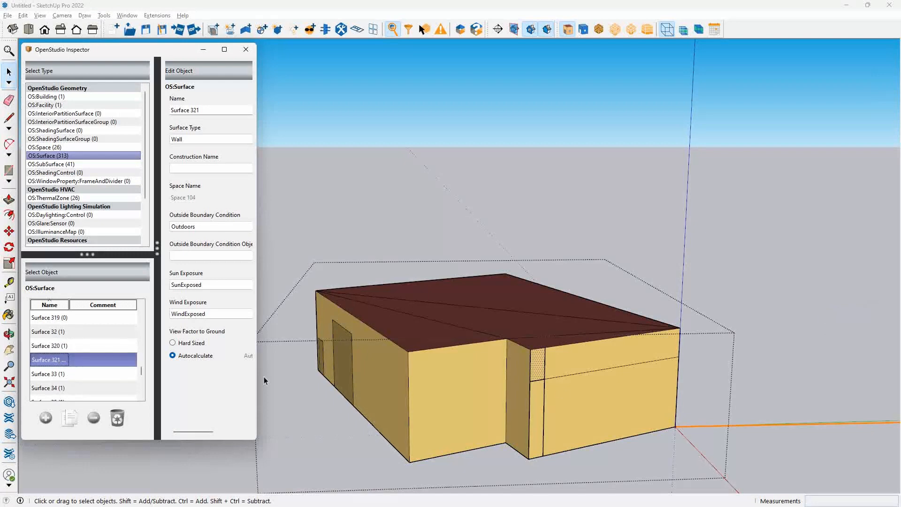
{"action": "scroll", "coordinate": [687, 390], "scroll_direction": "up", "scroll_amount": 3}
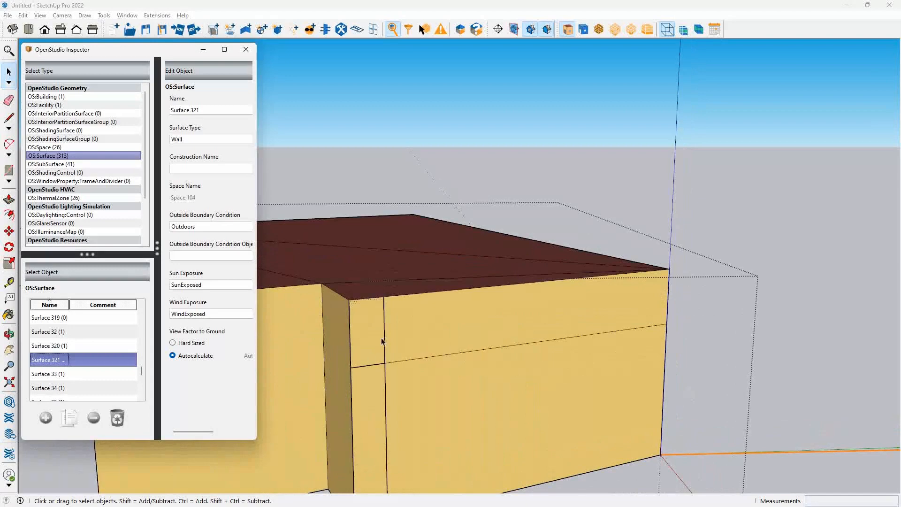
{"action": "scroll", "coordinate": [386, 330], "scroll_direction": "up", "scroll_amount": 1}
{"action": "middle_click_drag", "start_coordinate": [386, 331], "coordinate": [461, 368]}
{"action": "scroll", "coordinate": [586, 350], "scroll_direction": "down", "scroll_amount": 3}
{"action": "scroll", "coordinate": [435, 404], "scroll_direction": "up", "scroll_amount": 4}
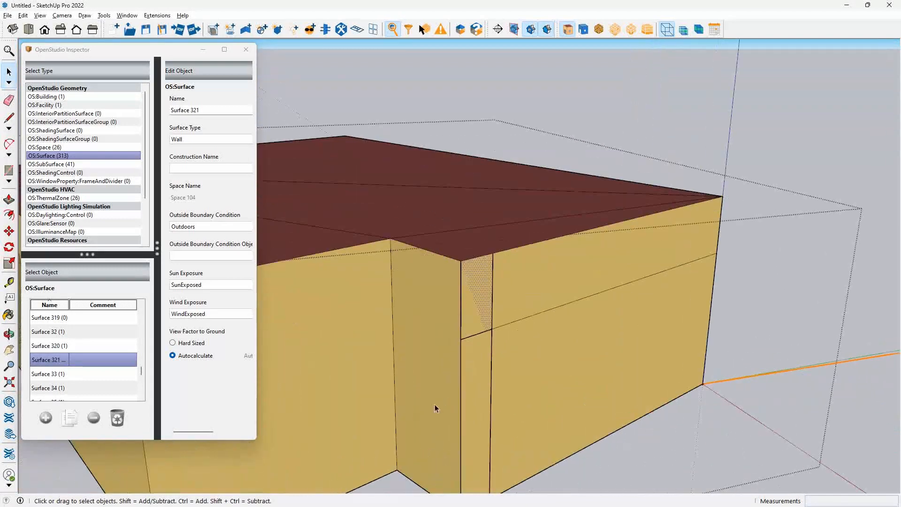
{"action": "scroll", "coordinate": [434, 408], "scroll_direction": "up", "scroll_amount": 2}
{"action": "middle_click_drag", "start_coordinate": [552, 385], "coordinate": [522, 398]}
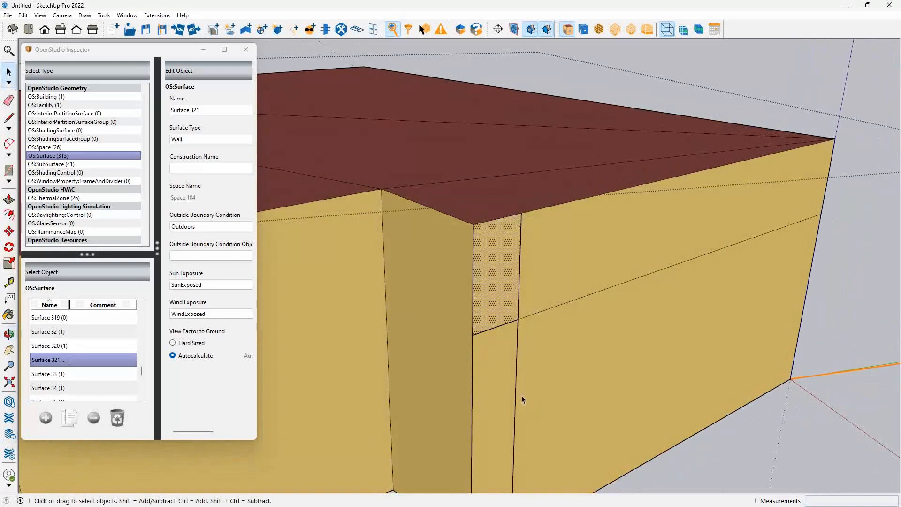
Identify the narrow wall face overlapping Surface 321 as Surface 25 and delete that face.
{"action": "left_click", "coordinate": [497, 276]}
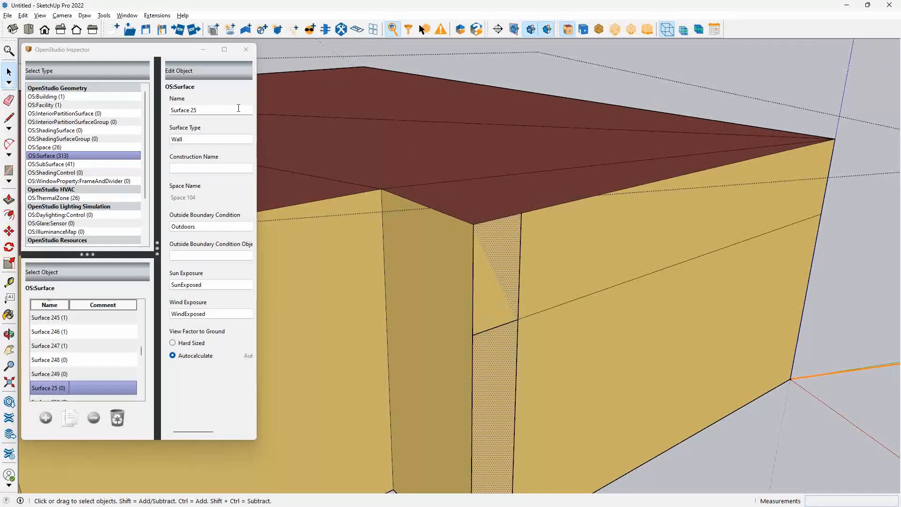
{"action": "left_click_drag", "start_coordinate": [223, 109], "coordinate": [167, 110]}
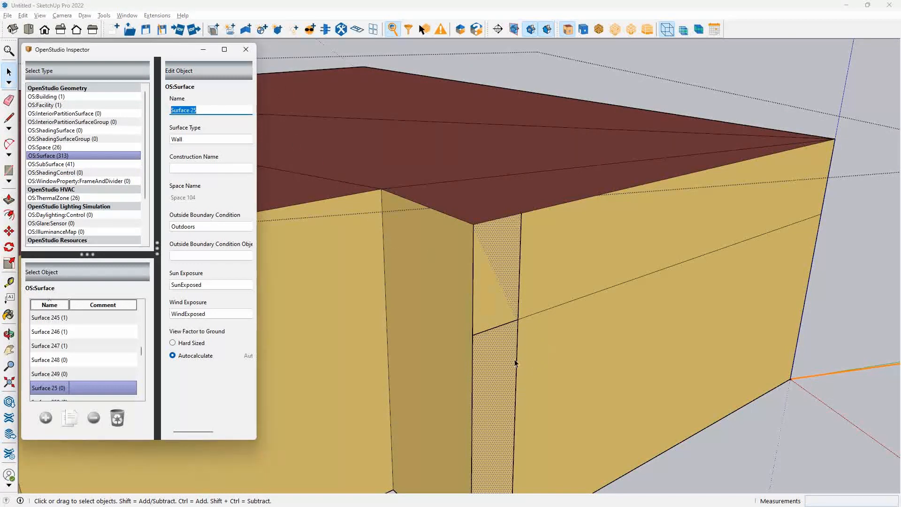
{"action": "left_click", "coordinate": [493, 374]}
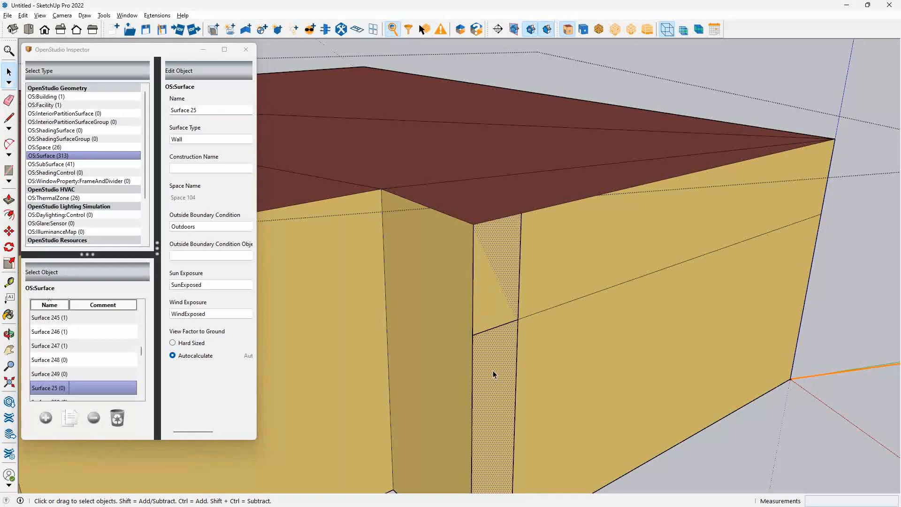
{"action": "key", "text": "Delete"}
{"action": "left_click", "coordinate": [494, 374]}
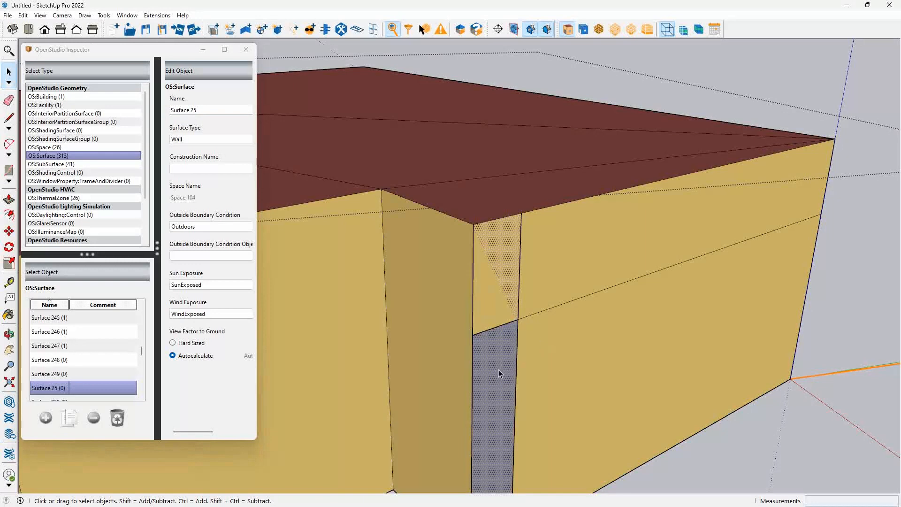
Compare Surface 24 and Surface 321 around the gap at the notched corner, and check the Surface 321 warnings in eplusout.err in Notepad++.
{"action": "left_click", "coordinate": [556, 339]}
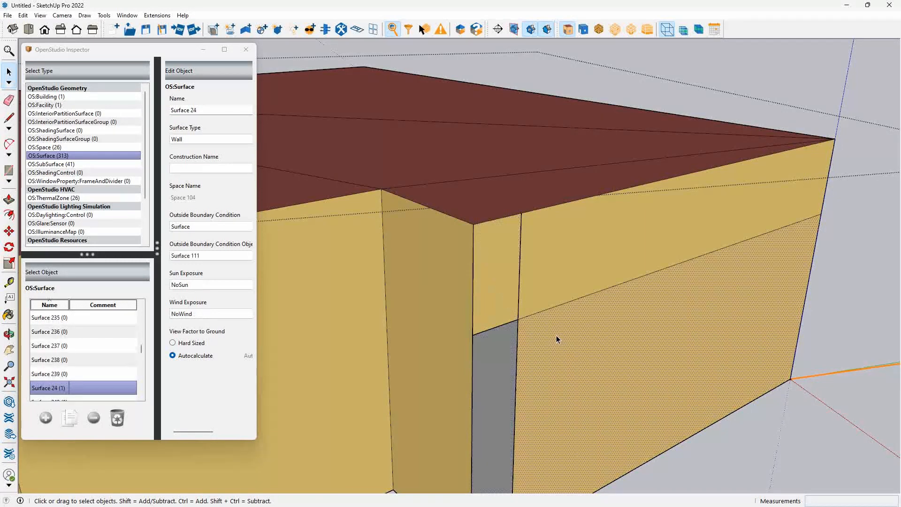
{"action": "left_click", "coordinate": [502, 290]}
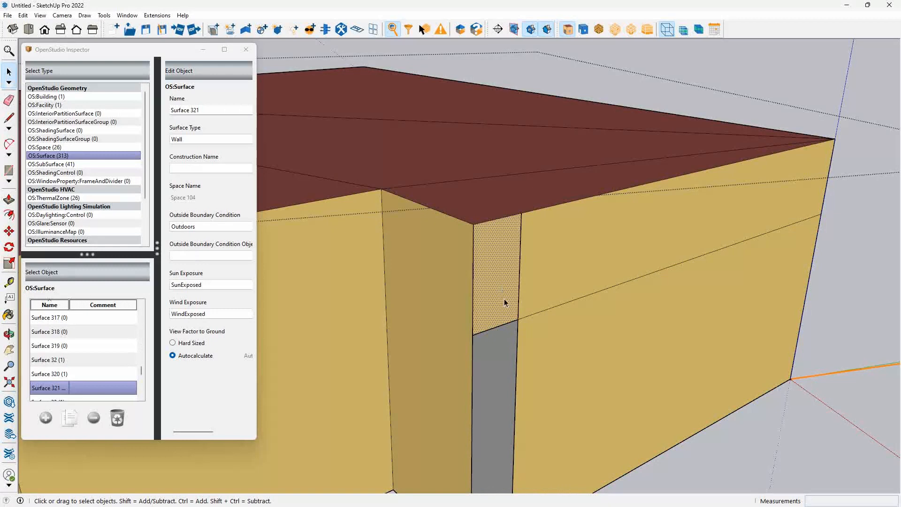
{"action": "middle_click_drag", "start_coordinate": [504, 303], "coordinate": [576, 384]}
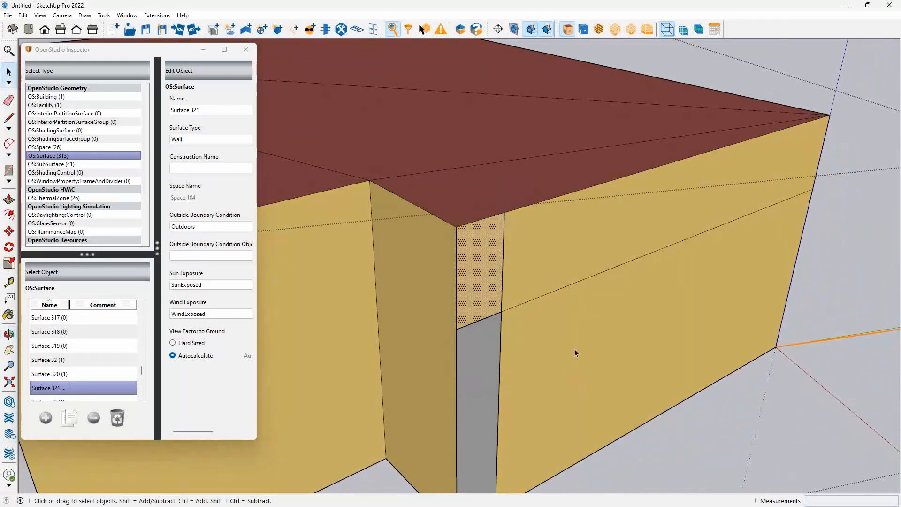
{"action": "scroll", "coordinate": [576, 350], "scroll_direction": "down", "scroll_amount": 2}
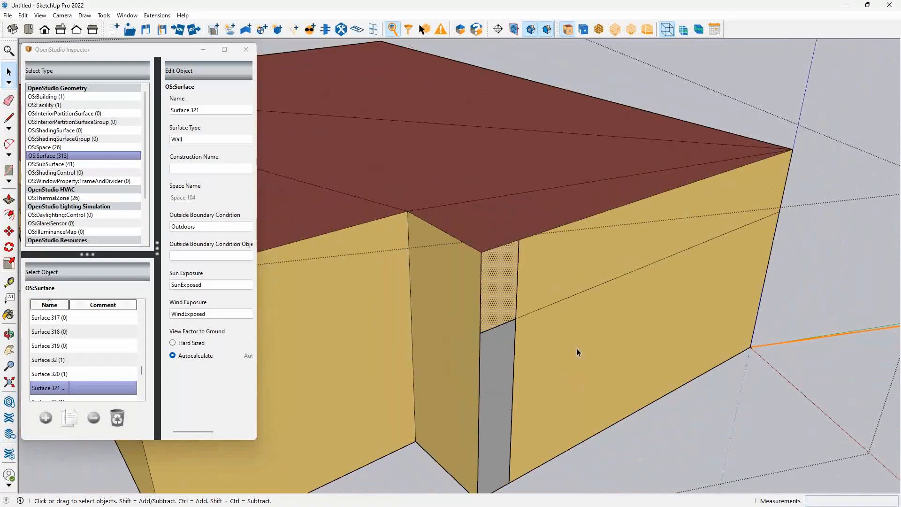
{"action": "key", "text": "alt+Tab"}
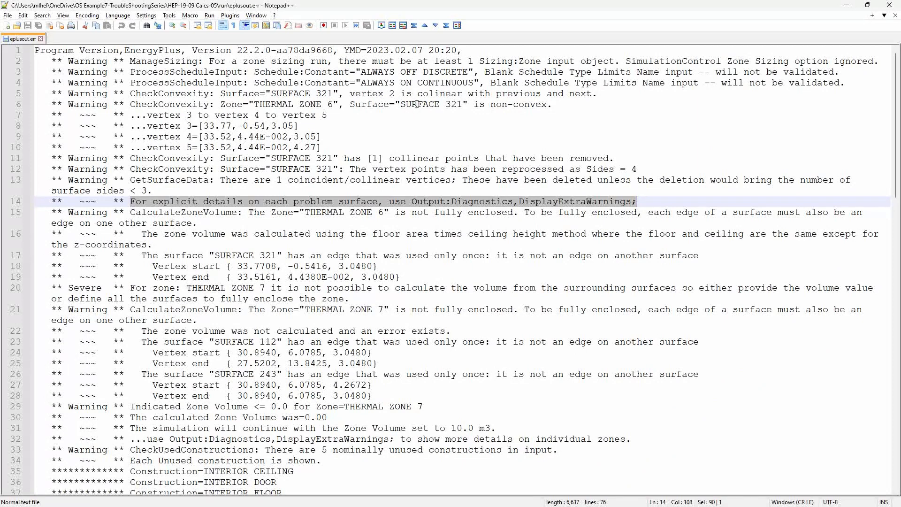
{"action": "key", "text": "alt+Tab"}
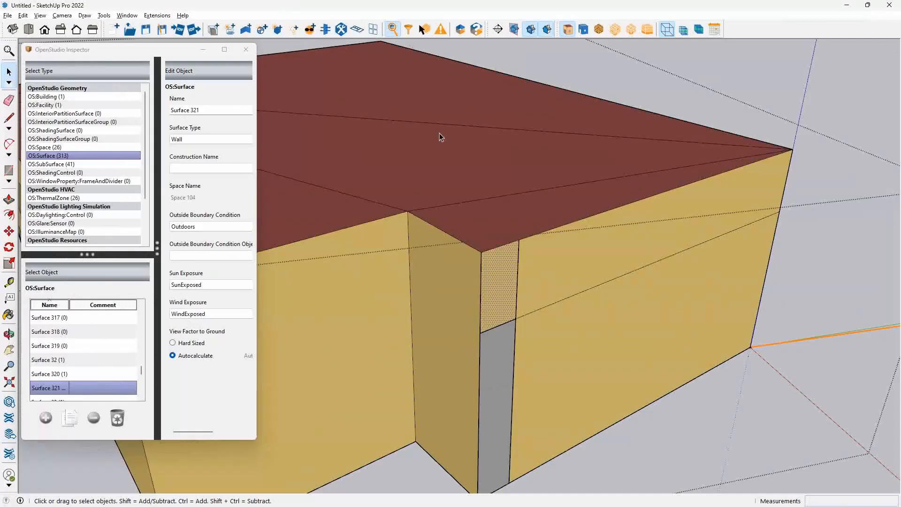
Bring back the narrow Surface 25 wall face next to Surface 24 and clear the selection.
{"action": "left_click", "coordinate": [534, 358]}
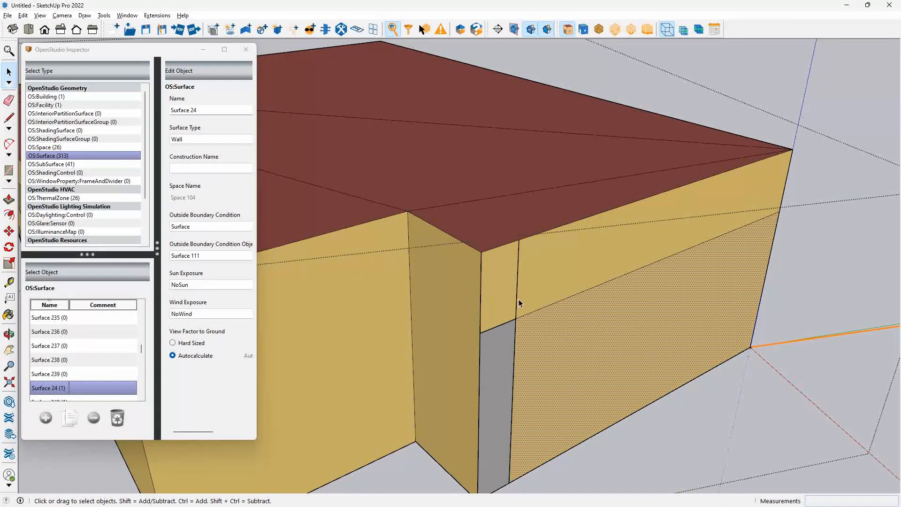
{"action": "left_click", "coordinate": [508, 303]}
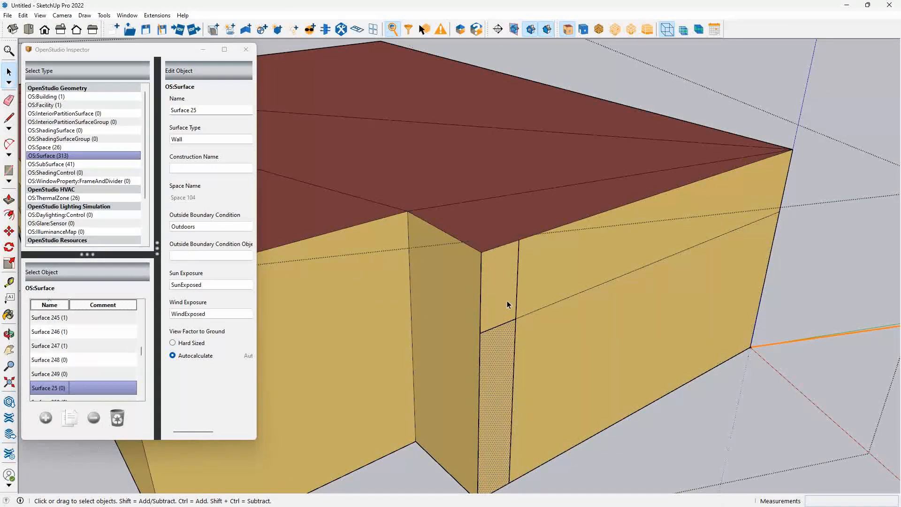
{"action": "left_click", "coordinate": [507, 305]}
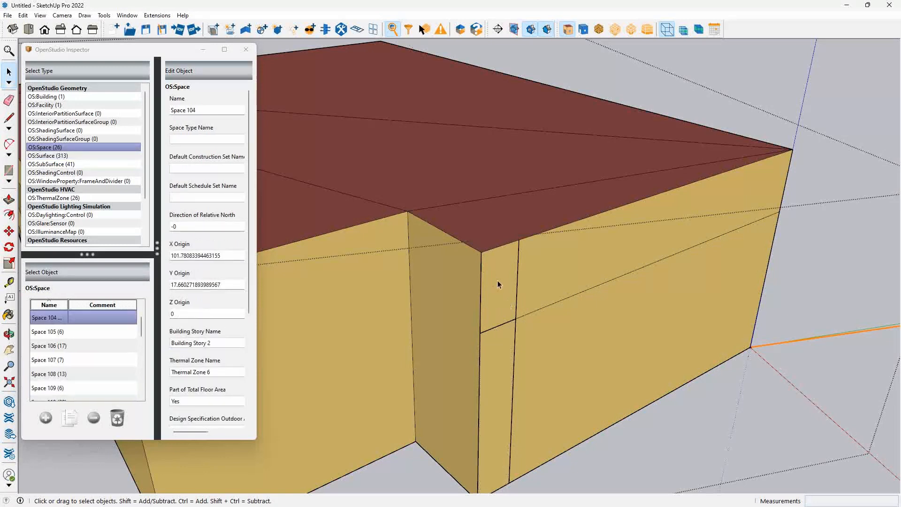
Select Surface 321 among the OS:Surface objects and compare its extent with the narrow Surface 25 wall face.
{"action": "left_click", "coordinate": [514, 302]}
{"action": "scroll", "coordinate": [125, 319], "scroll_direction": "down", "scroll_amount": 20}
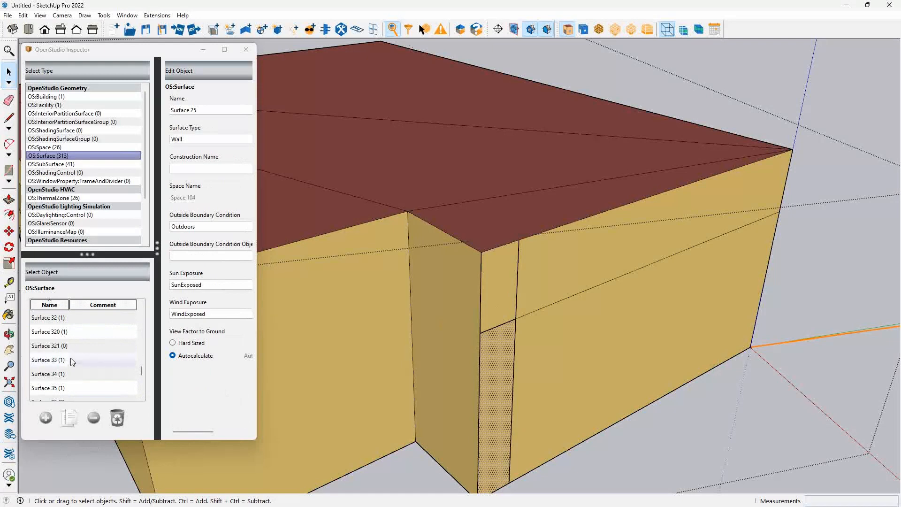
{"action": "left_click", "coordinate": [47, 346]}
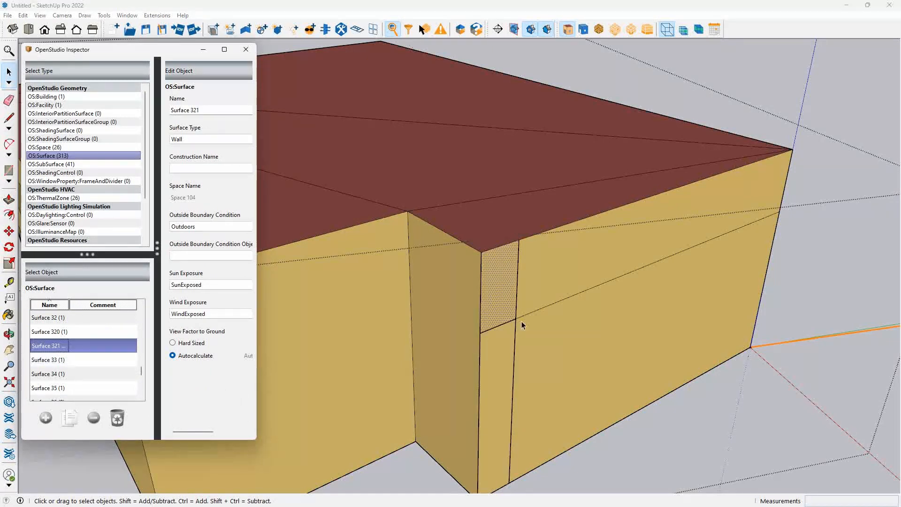
{"action": "left_click", "coordinate": [510, 357]}
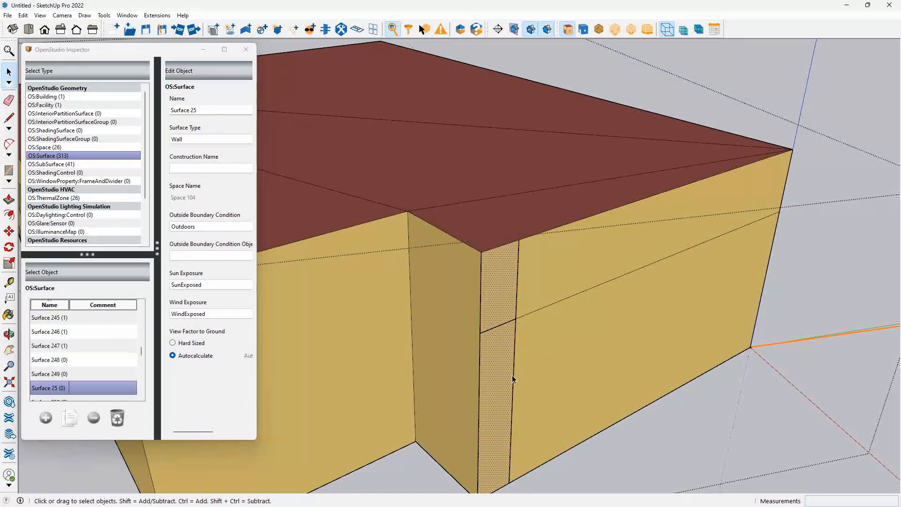
Temporarily hide the narrow Surface 25 face to inspect its overlap with Surface 321 and its border with Surface 24.
{"action": "scroll", "coordinate": [523, 325], "scroll_direction": "up", "scroll_amount": 2}
{"action": "left_click", "coordinate": [527, 359]}
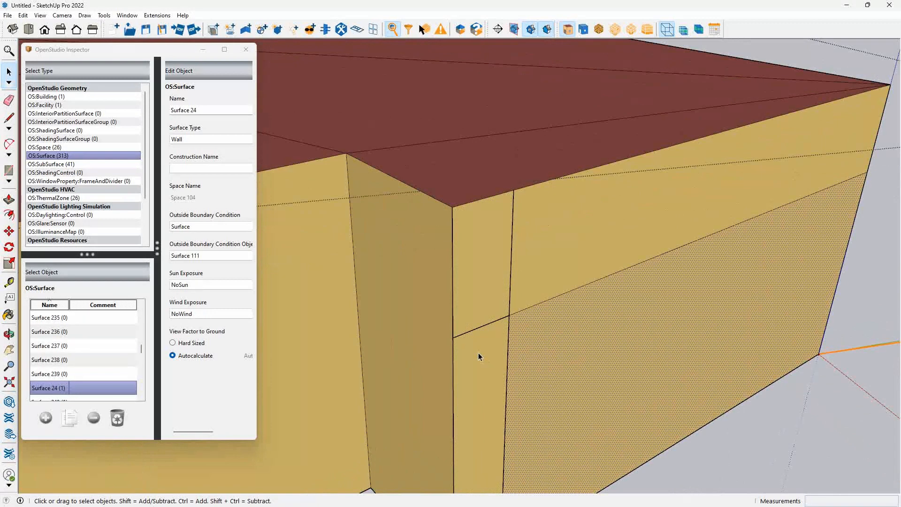
{"action": "left_click", "coordinate": [481, 357]}
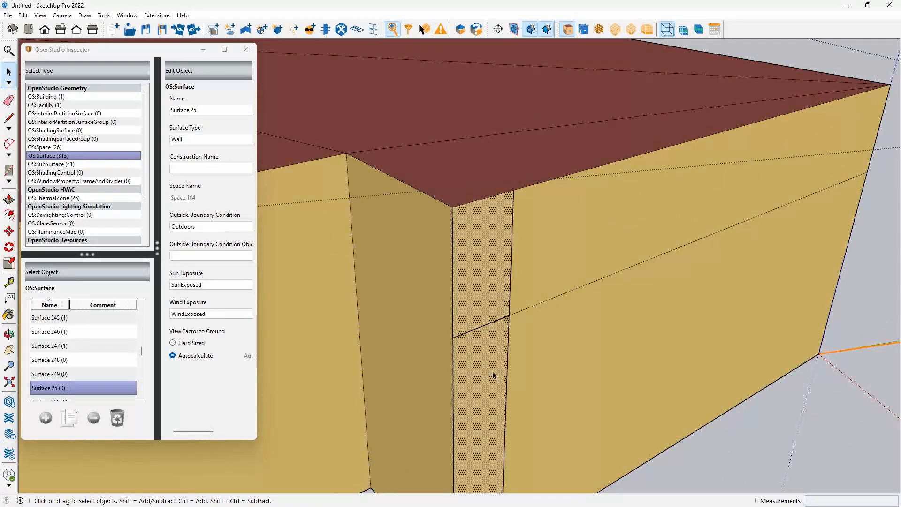
{"action": "key", "text": "Delete"}
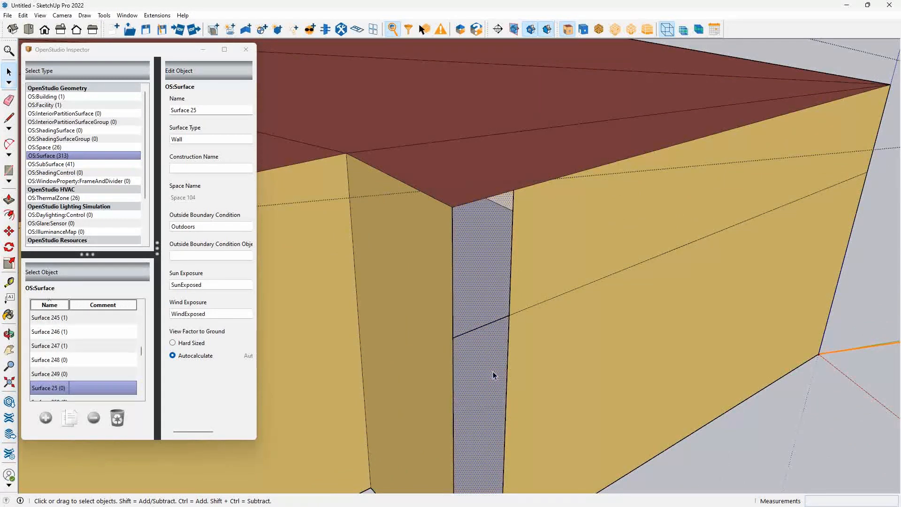
{"action": "left_click", "coordinate": [567, 350]}
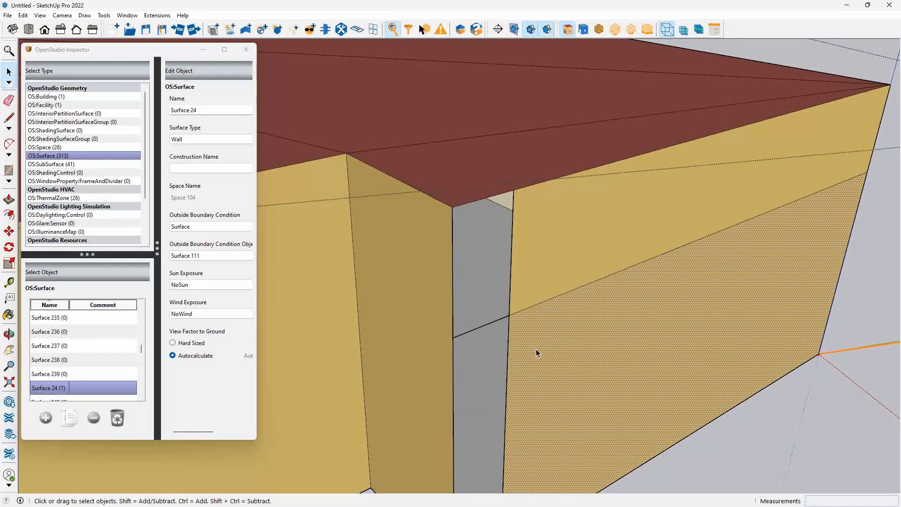
{"action": "left_click", "coordinate": [508, 380]}
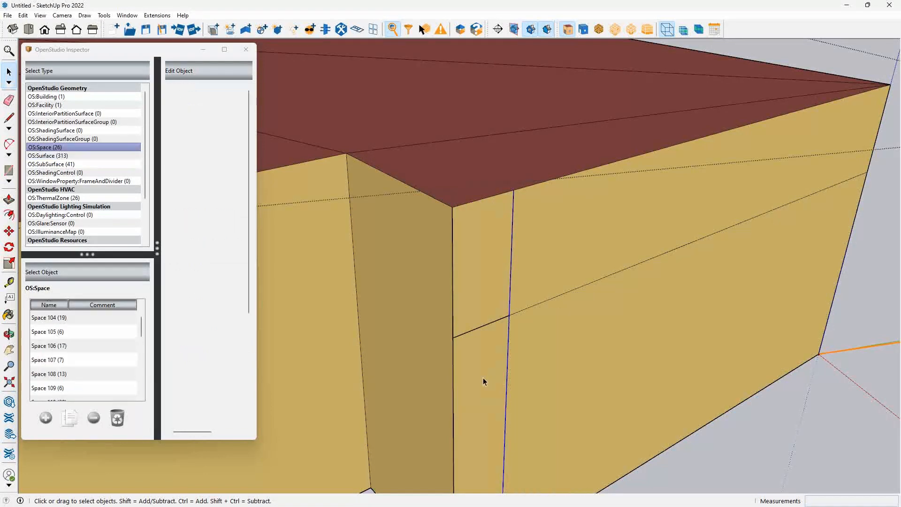
Delete the Surface 25 wall face that overlaps Surface 321 at the notched corner.
{"action": "left_click", "coordinate": [483, 377]}
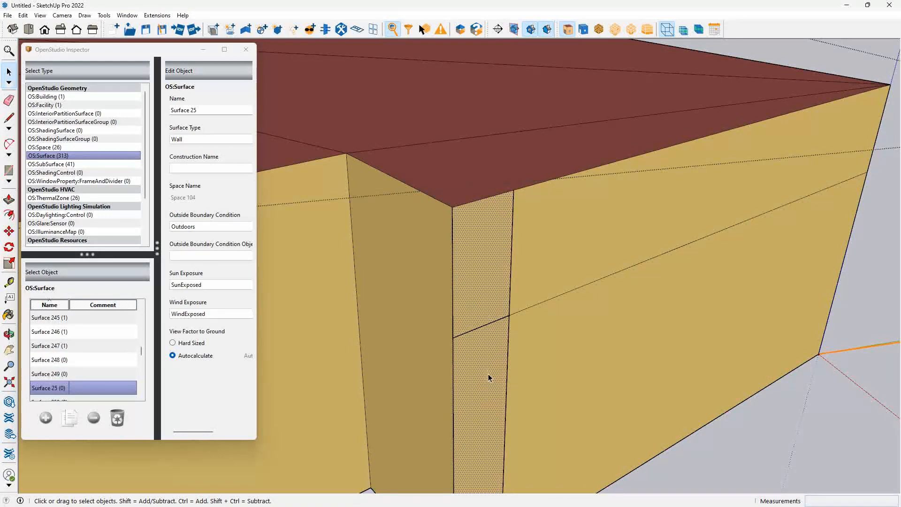
{"action": "key", "text": "Delete"}
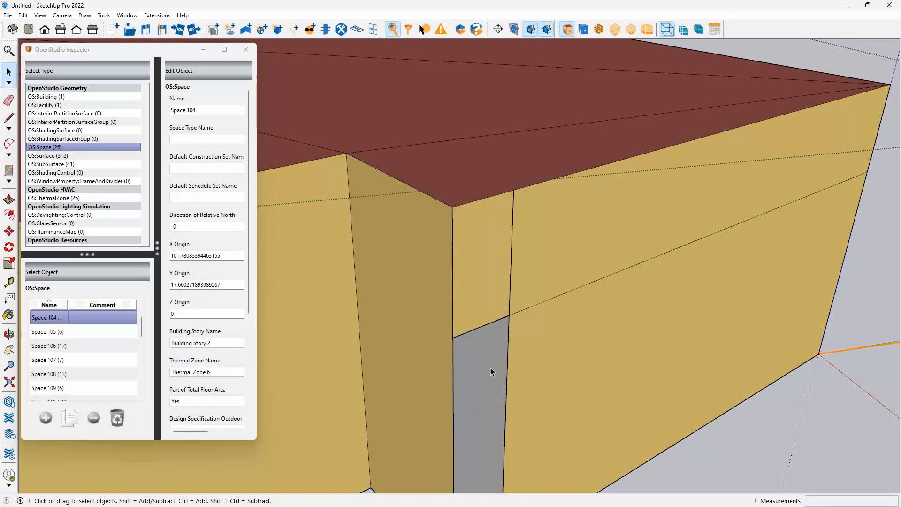
{"action": "scroll", "coordinate": [490, 368], "scroll_direction": "down", "scroll_amount": 2}
{"action": "scroll", "coordinate": [493, 366], "scroll_direction": "up", "scroll_amount": 2}
{"action": "scroll", "coordinate": [493, 359], "scroll_direction": "down", "scroll_amount": 2}
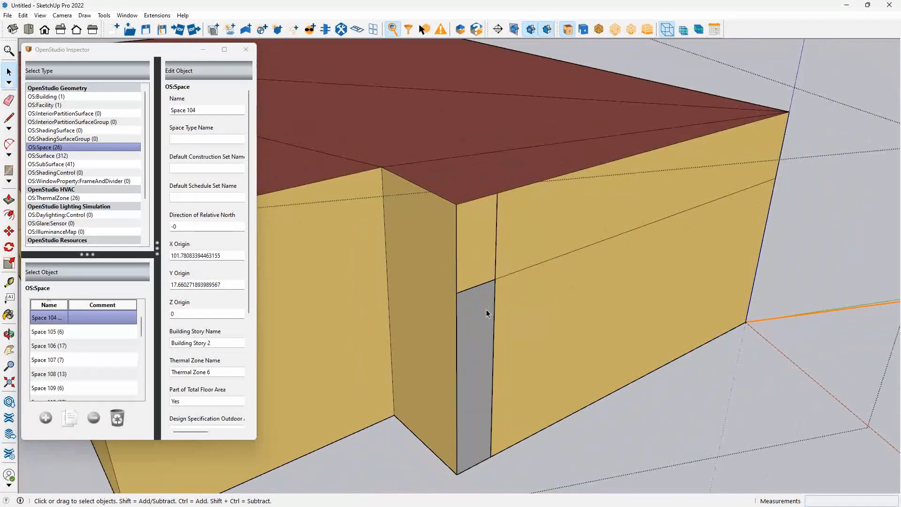
Retrace the 10' vertical edge and the bottom edge of the opening below Surface 321 to rebuild the missing wall face, and select that face.
{"action": "key", "text": "l"}
{"action": "left_click", "coordinate": [495, 279]}
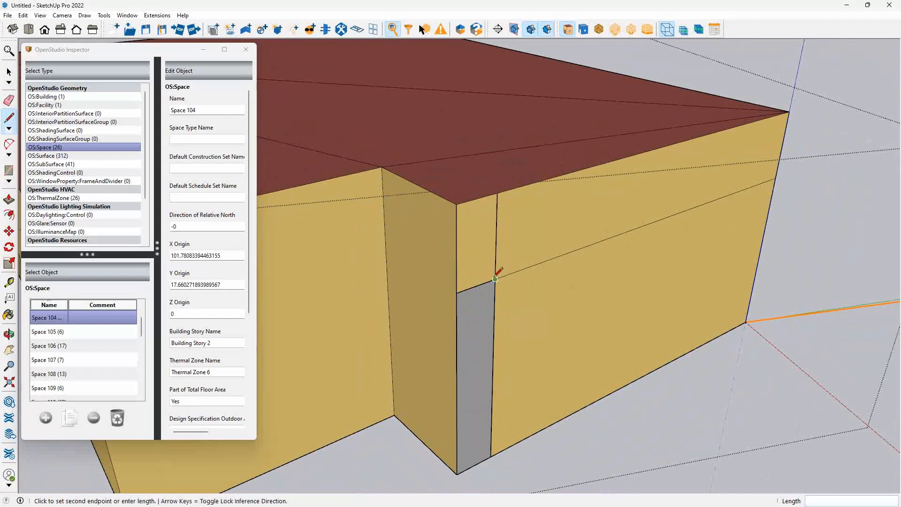
{"action": "left_click", "coordinate": [491, 455]}
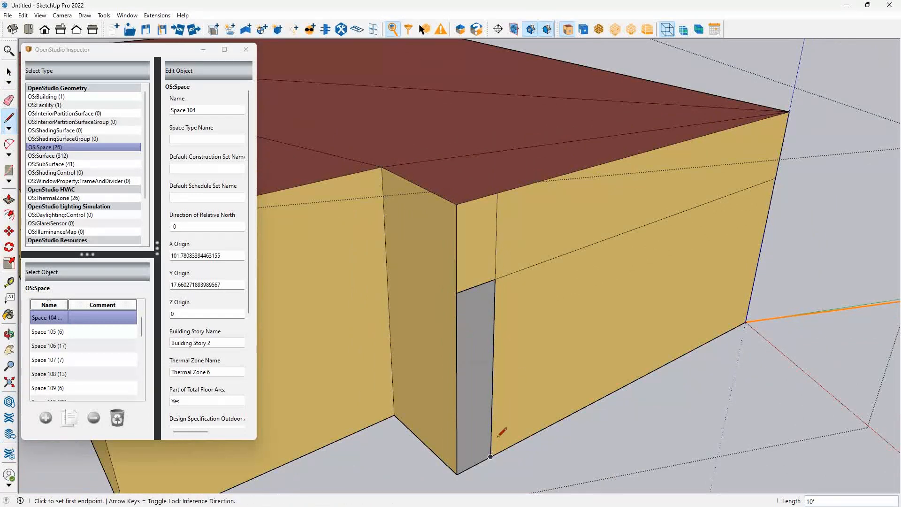
{"action": "left_click", "coordinate": [491, 455]}
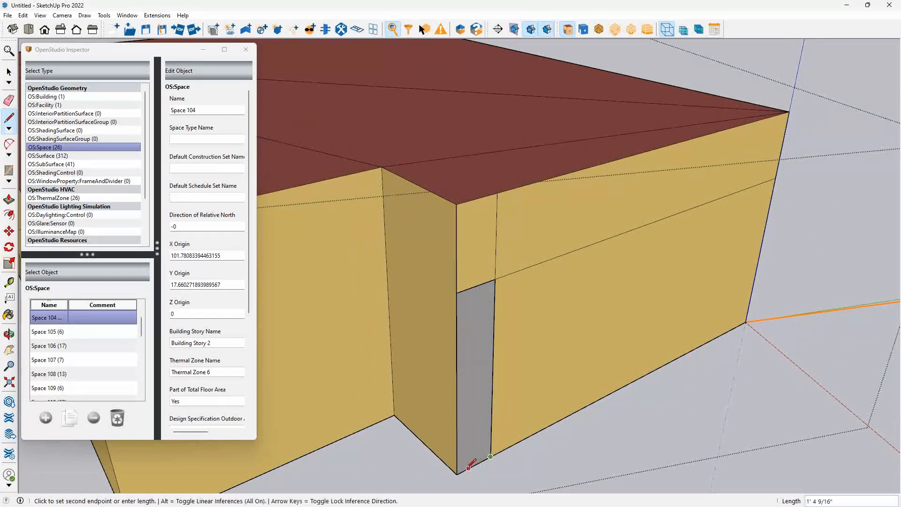
{"action": "left_click", "coordinate": [457, 473]}
{"action": "key", "text": "space"}
{"action": "left_click", "coordinate": [469, 390]}
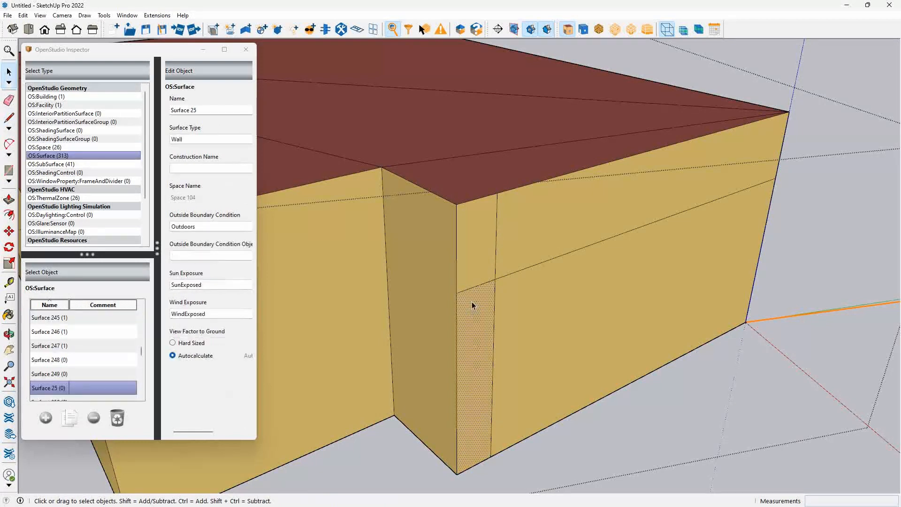
Temporarily hide Surface 321 and the rebuilt Surface 25 to check that the corner wall faces are separate, and inspect Surface 24.
{"action": "left_click", "coordinate": [474, 254]}
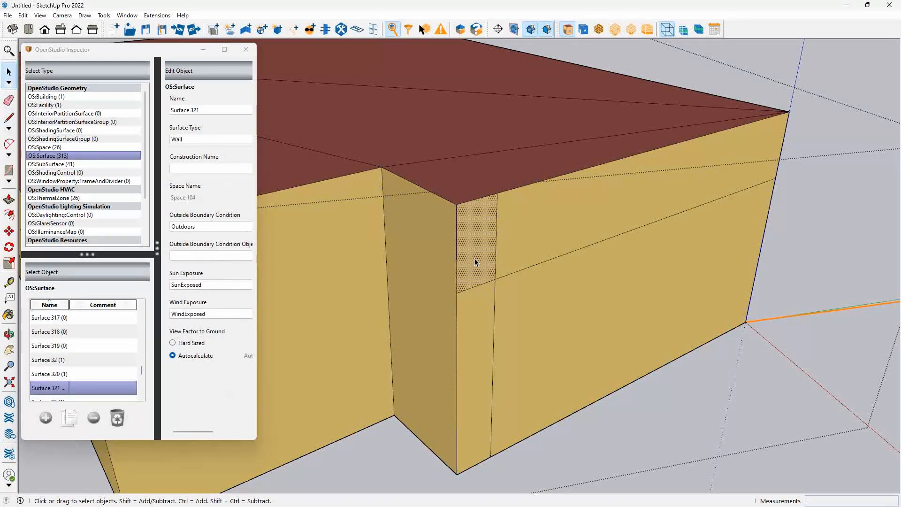
{"action": "key", "text": "Delete"}
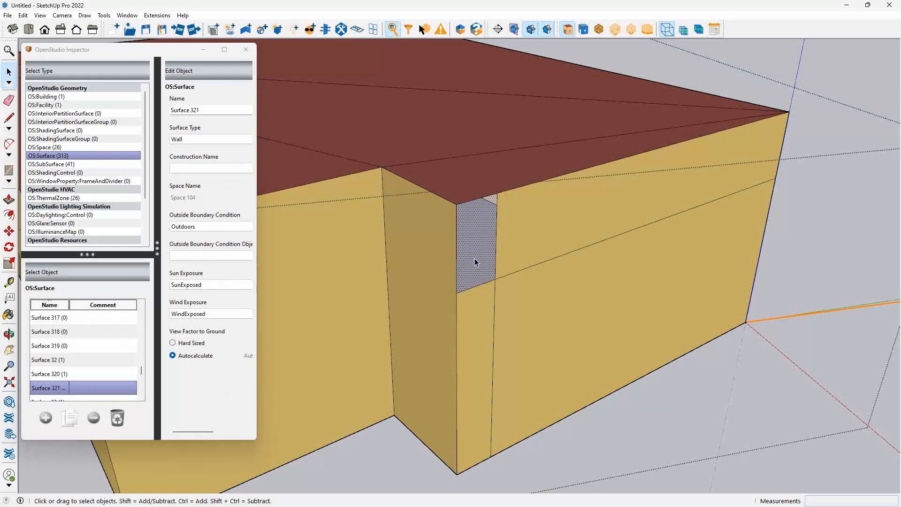
{"action": "left_click", "coordinate": [481, 326]}
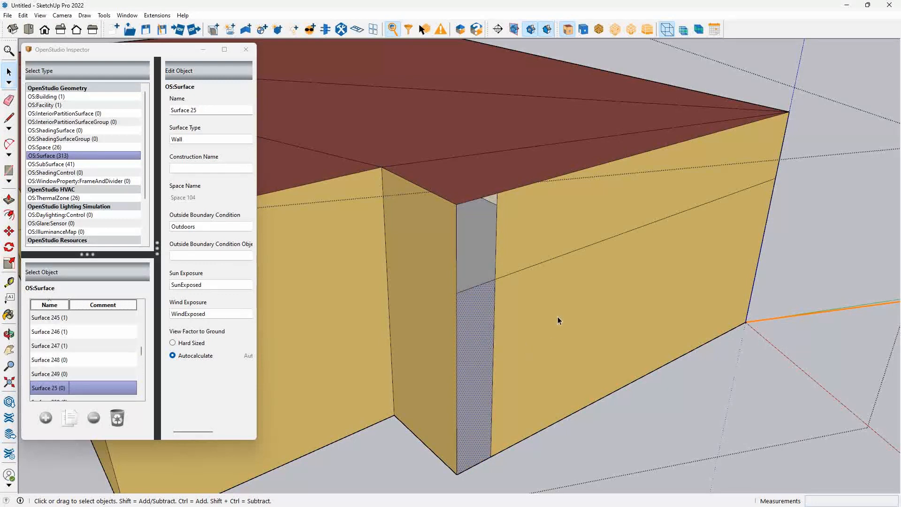
{"action": "left_click", "coordinate": [557, 331]}
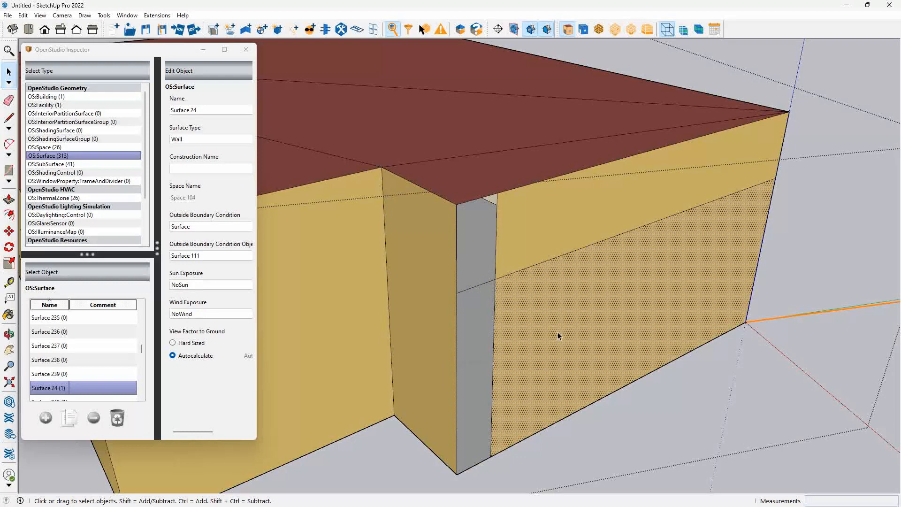
Leave the edited space, show the whole building, and save the OpenStudio model instead of a separate SketchUp file.
{"action": "scroll", "coordinate": [520, 271], "scroll_direction": "down", "scroll_amount": 3}
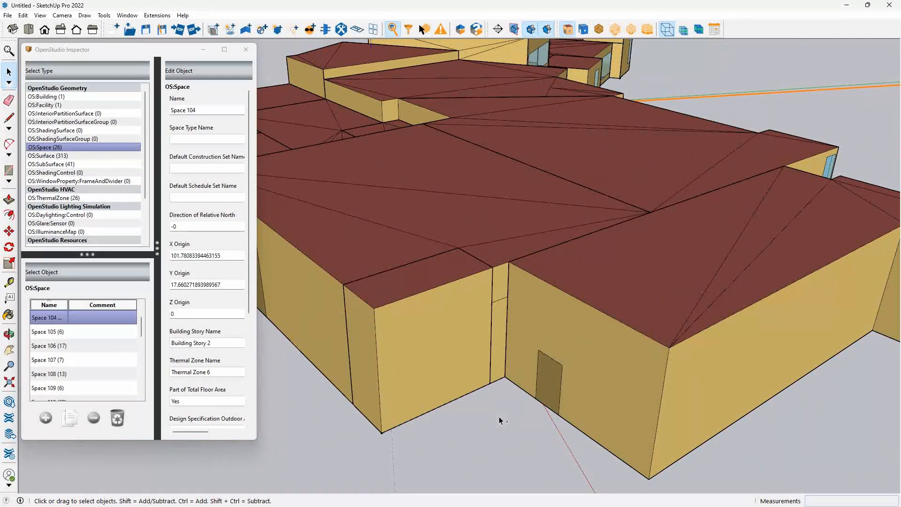
{"action": "key", "text": "ctrl+s"}
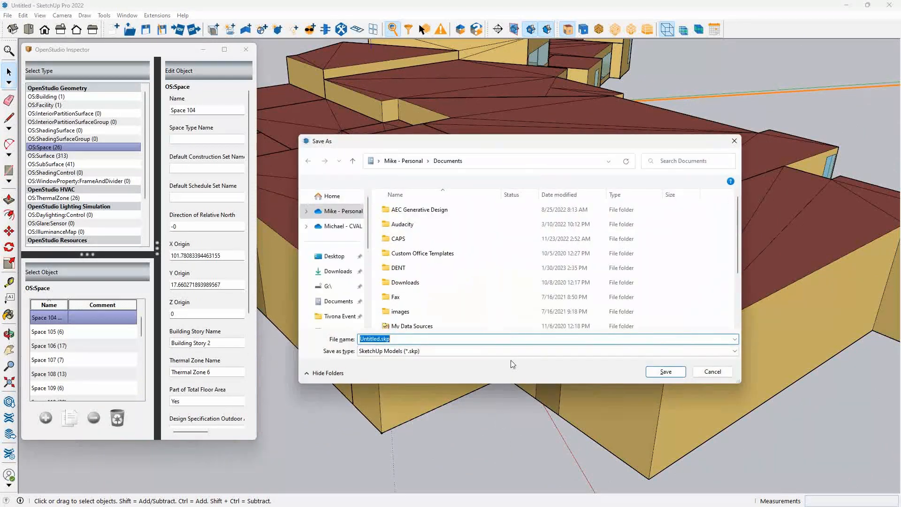
{"action": "left_click", "coordinate": [713, 374]}
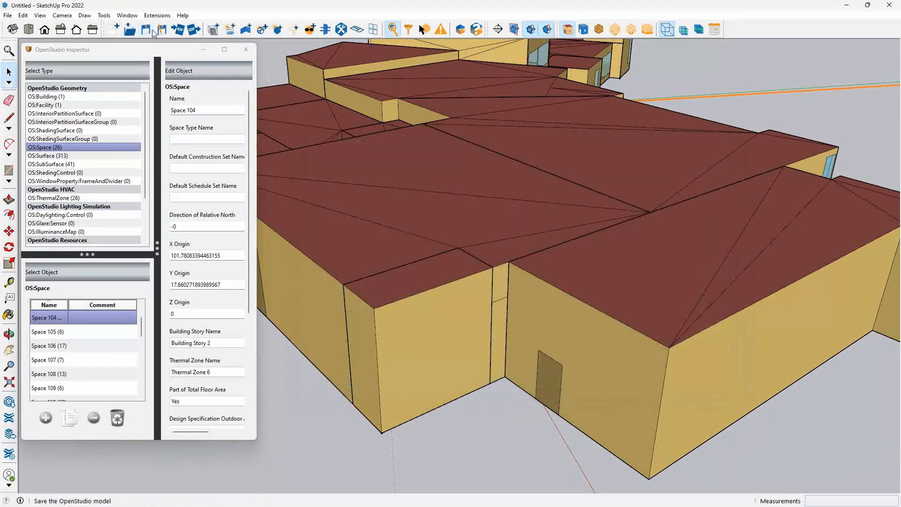
Switch to the OpenStudio Application, revert HEP-19-09 Calcs-05.osm to its last saved version, and open the simulation run page.
{"action": "key", "text": "alt+Tab"}
{"action": "key", "text": "alt+Tab"}
{"action": "key", "text": "alt+Tab"}
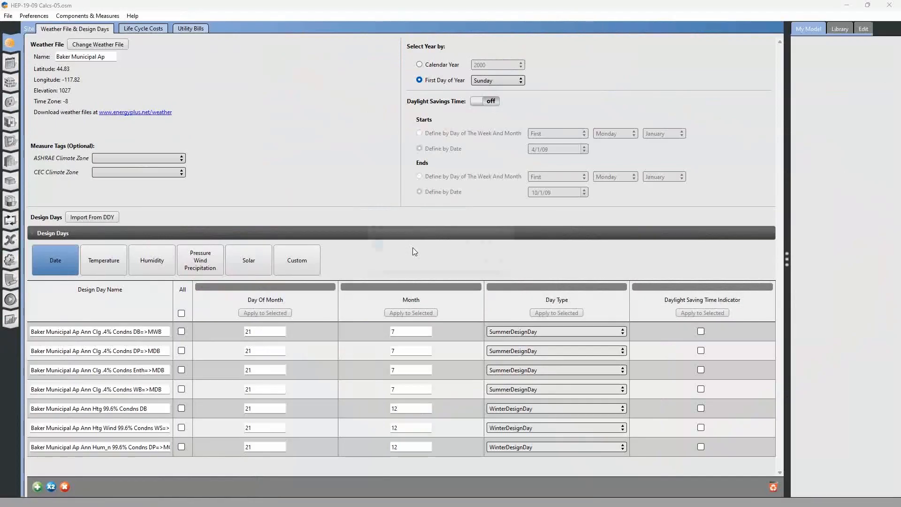
{"action": "key", "text": "ctrl+r"}
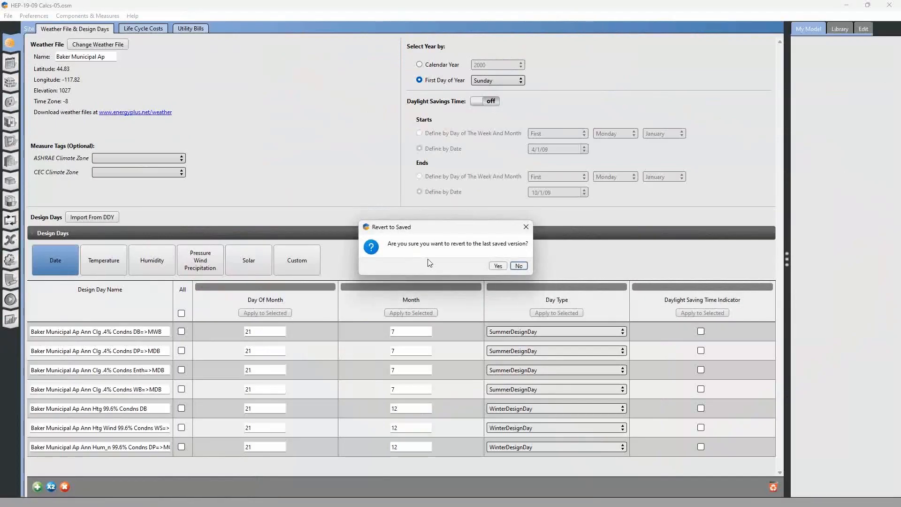
{"action": "left_click", "coordinate": [498, 266]}
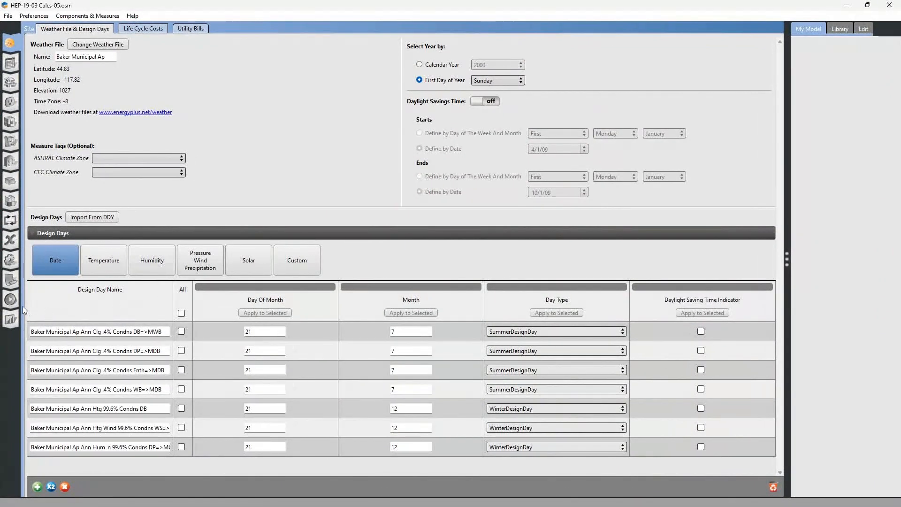
{"action": "left_click", "coordinate": [10, 299]}
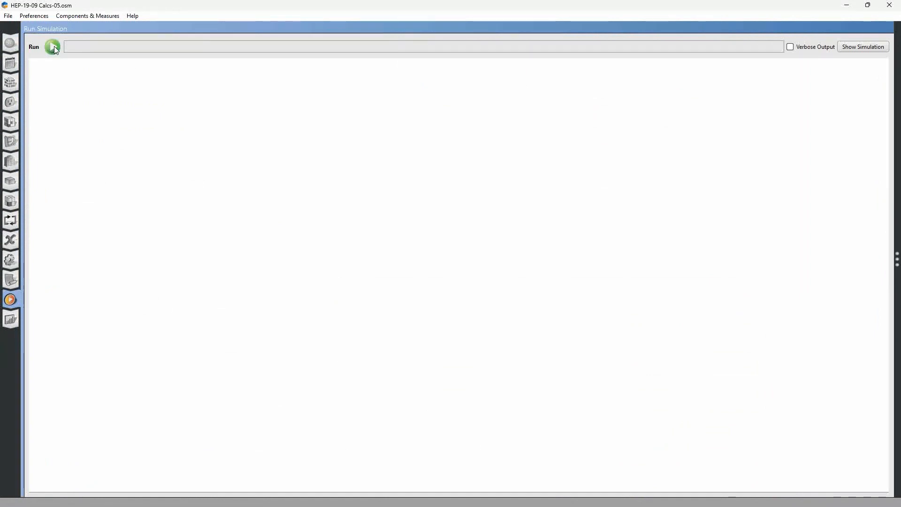
Run the simulation, switch to Notepad++, and reload the regenerated eplusout.err file.
{"action": "left_click", "coordinate": [52, 46]}
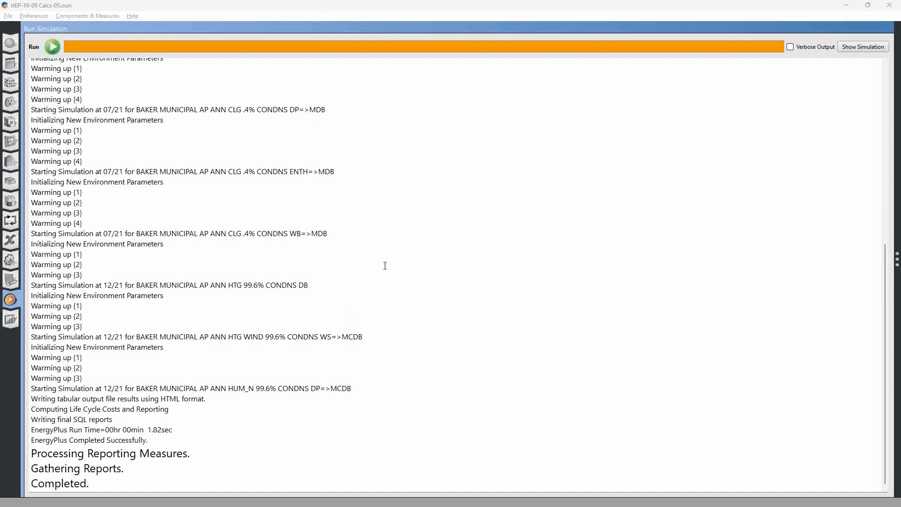
{"action": "key", "text": "alt+Tab"}
{"action": "key", "text": "alt+Tab"}
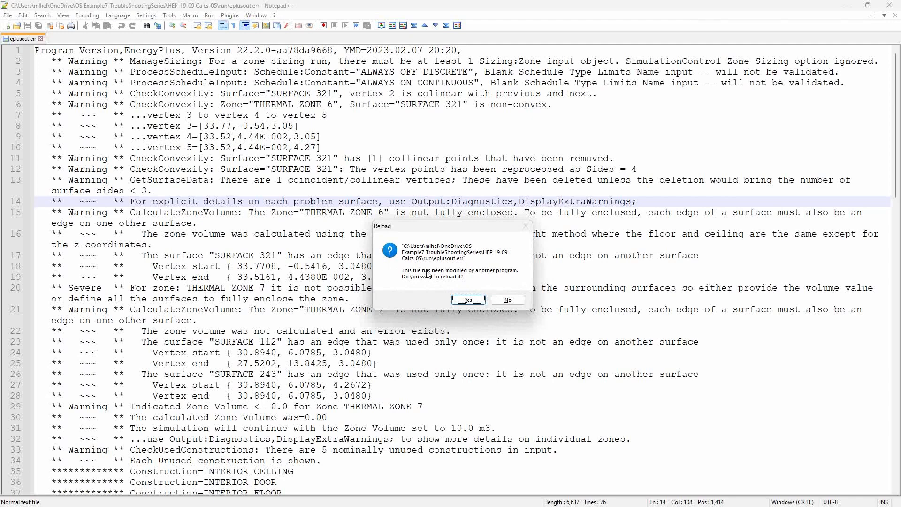
{"action": "left_click", "coordinate": [468, 301]}
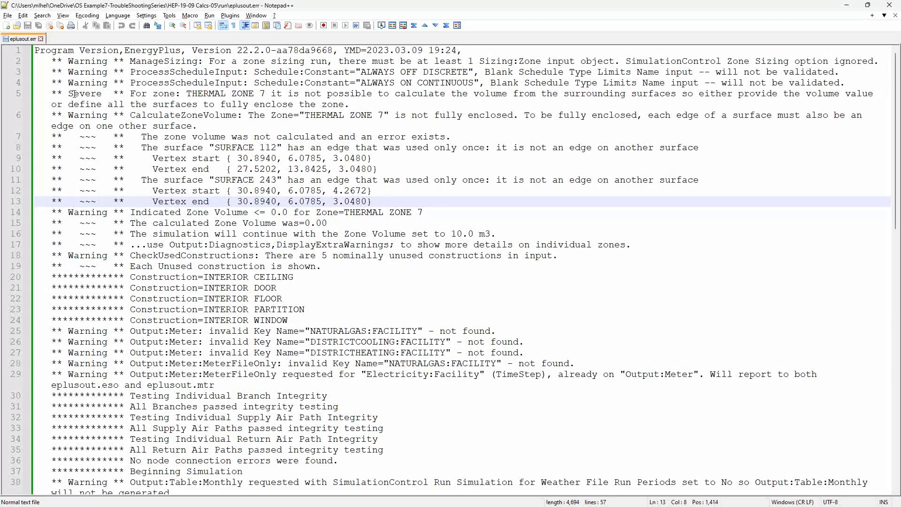
Read the severe error for Thermal Zone 7 and the related edge warnings for Surface 112 and Surface 243.
{"action": "left_click_drag", "start_coordinate": [69, 93], "coordinate": [100, 94]}
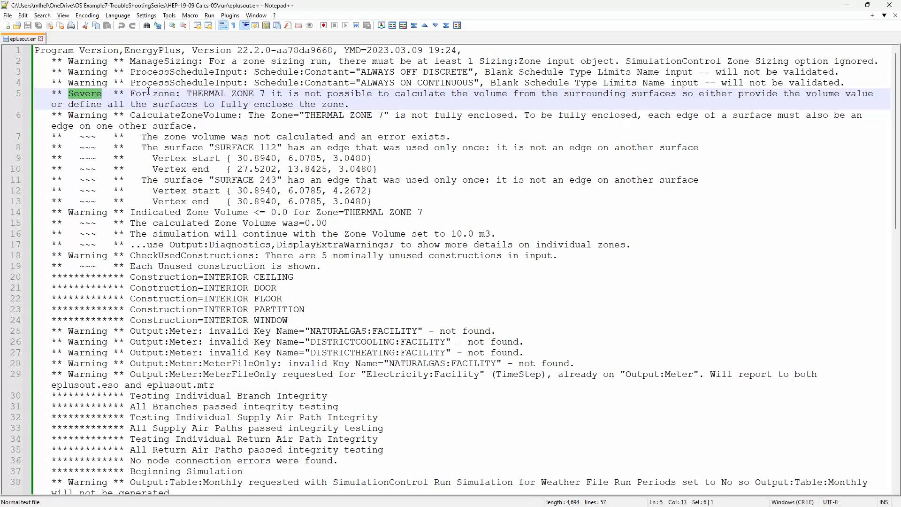
{"action": "left_click", "coordinate": [71, 95]}
{"action": "left_click_drag", "start_coordinate": [71, 93], "coordinate": [465, 103]}
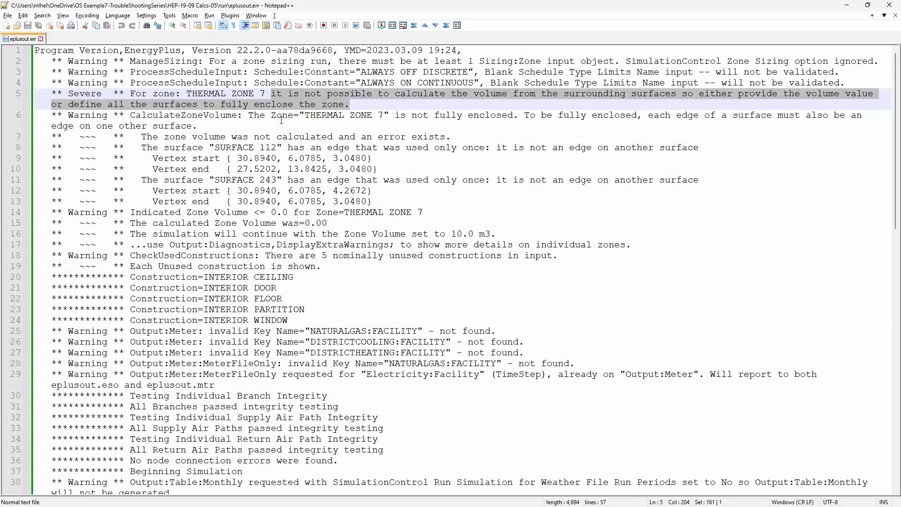
{"action": "left_click_drag", "start_coordinate": [400, 117], "coordinate": [518, 123]}
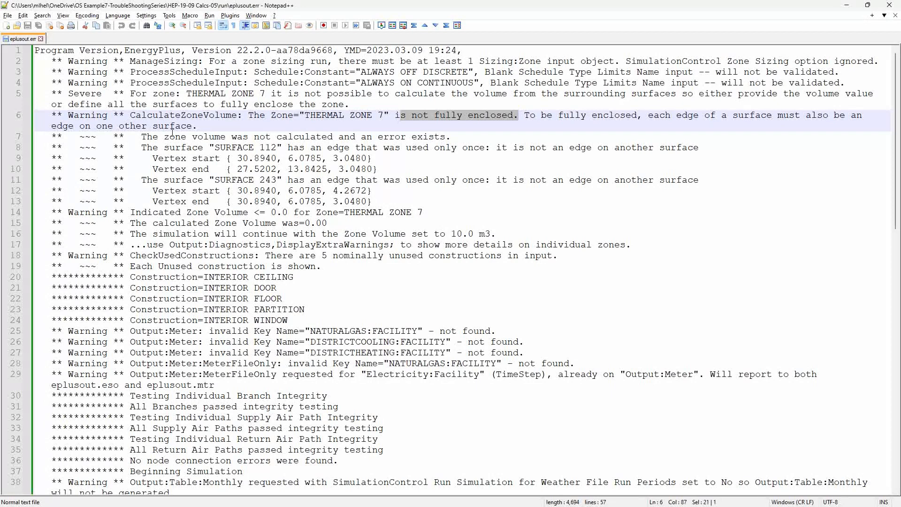
{"action": "left_click_drag", "start_coordinate": [142, 136], "coordinate": [447, 137]}
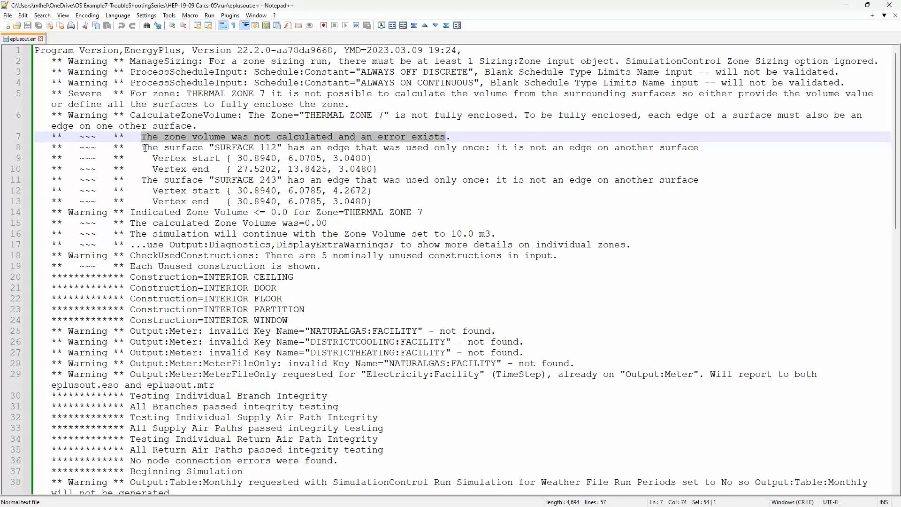
{"action": "left_click_drag", "start_coordinate": [142, 148], "coordinate": [277, 149]}
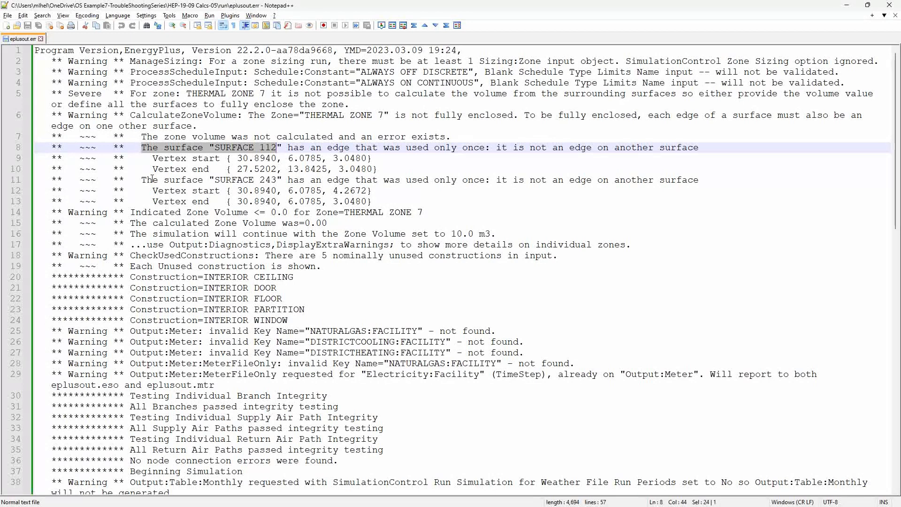
{"action": "left_click_drag", "start_coordinate": [141, 180], "coordinate": [279, 180]}
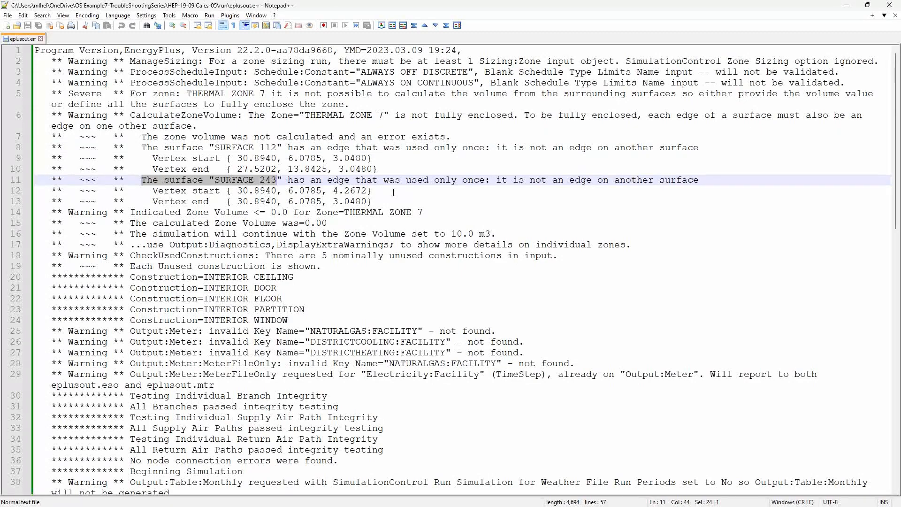
Switch to SketchUp, select Surface 112 in the OpenStudio Inspector, and extend the selection to all connected geometry to locate its space.
{"action": "key", "text": "alt+Tab"}
{"action": "key", "text": "alt+Tab"}
{"action": "key", "text": "alt+Tab"}
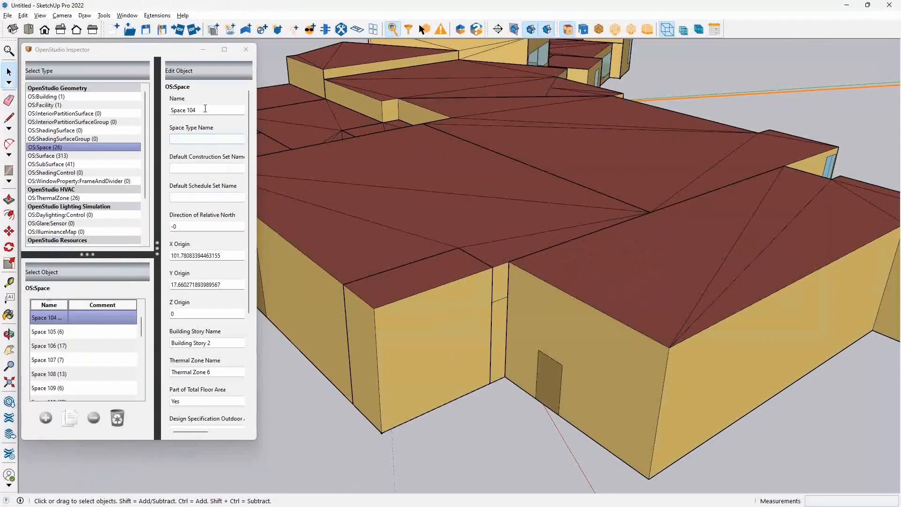
{"action": "left_click", "coordinate": [47, 155]}
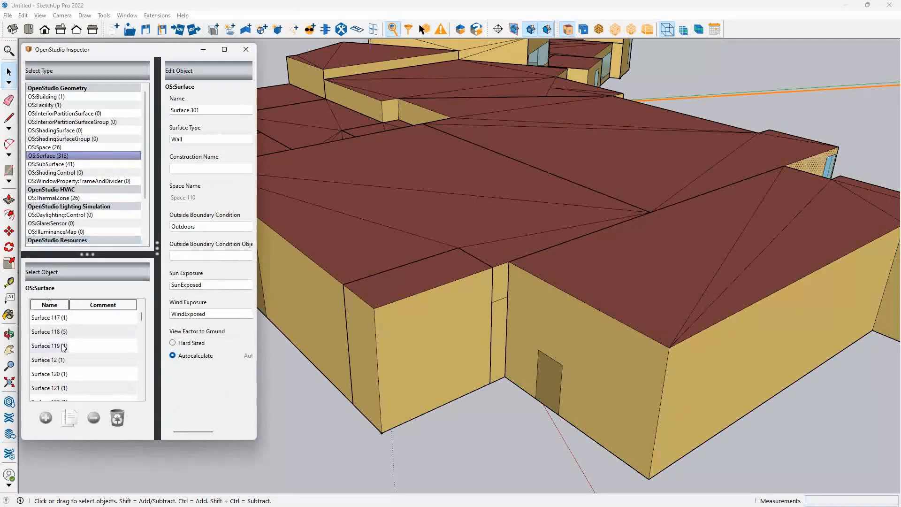
{"action": "scroll", "coordinate": [63, 341], "scroll_direction": "up", "scroll_amount": 2}
{"action": "left_click", "coordinate": [62, 331]}
{"action": "scroll", "coordinate": [415, 217], "scroll_direction": "down", "scroll_amount": 5}
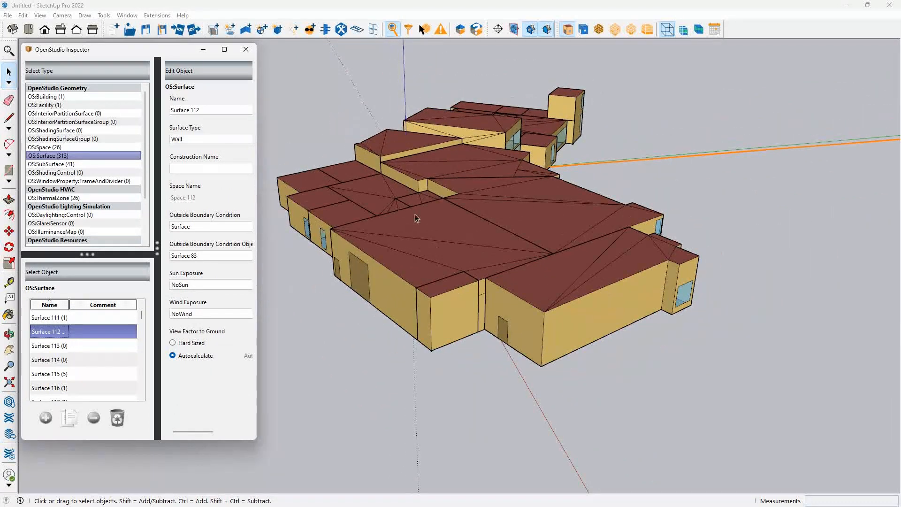
{"action": "middle_click_drag", "start_coordinate": [415, 217], "coordinate": [357, 206]}
{"action": "left_click", "coordinate": [23, 15]}
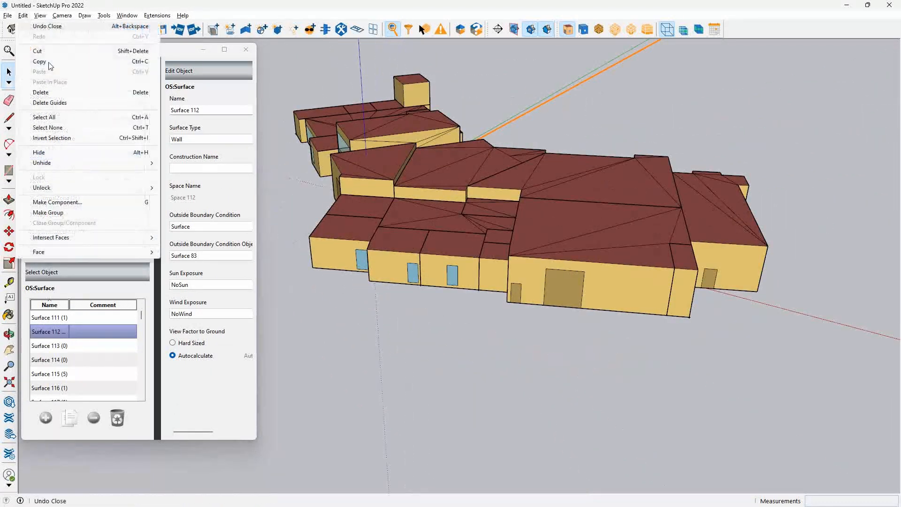
{"action": "mouse_move", "coordinate": [101, 252]}
{"action": "mouse_move", "coordinate": [209, 252]}
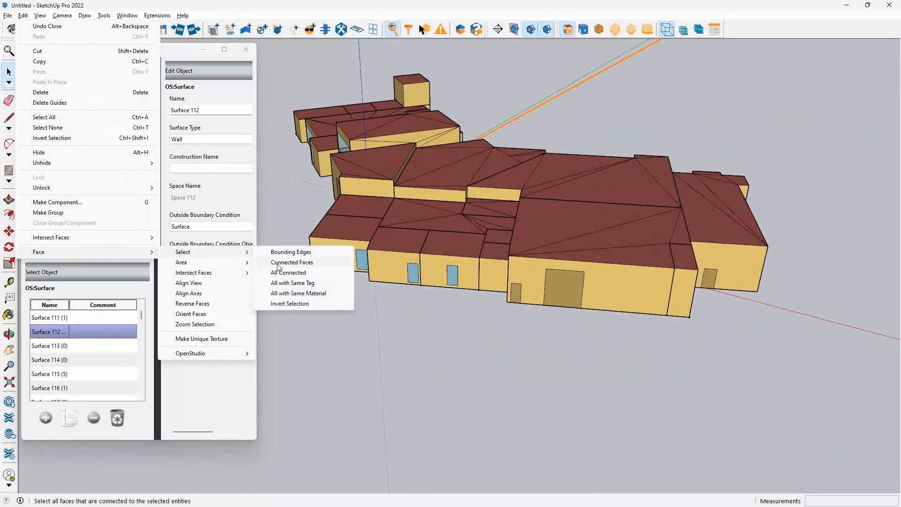
{"action": "left_click", "coordinate": [283, 276]}
{"action": "scroll", "coordinate": [592, 299], "scroll_direction": "down", "scroll_amount": 3}
{"action": "middle_click_drag", "start_coordinate": [753, 306], "coordinate": [585, 336]}
{"action": "scroll", "coordinate": [586, 337], "scroll_direction": "up", "scroll_amount": 3}
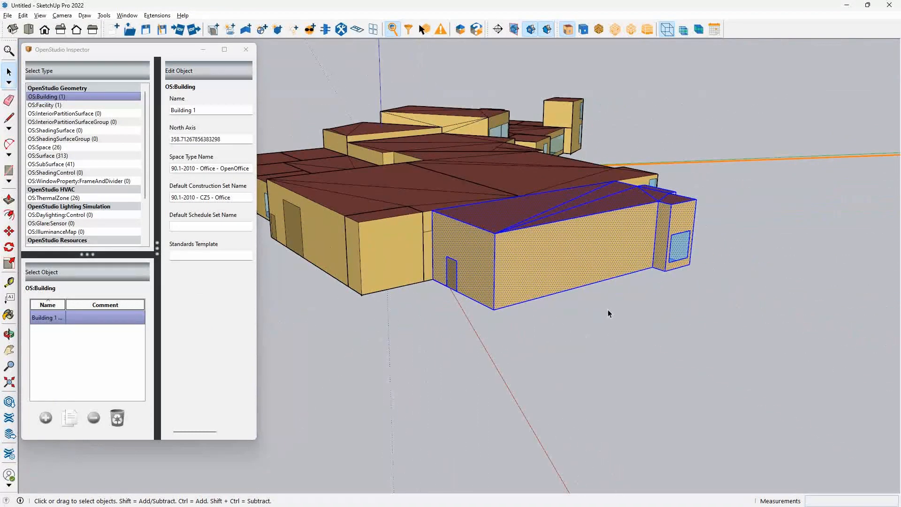
Select Space 112, check its thermal zone assignment, and open the space for editing.
{"action": "left_click", "coordinate": [607, 314]}
{"action": "left_click", "coordinate": [580, 266]}
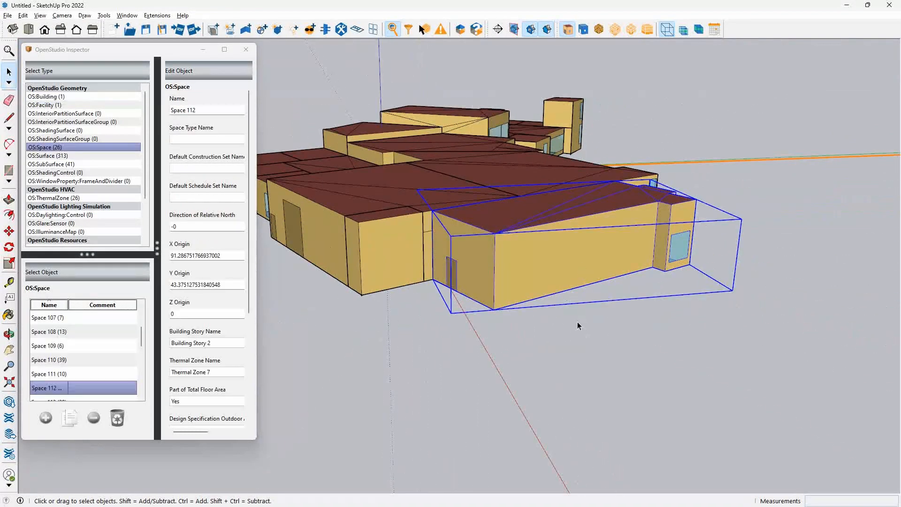
{"action": "left_click", "coordinate": [216, 373]}
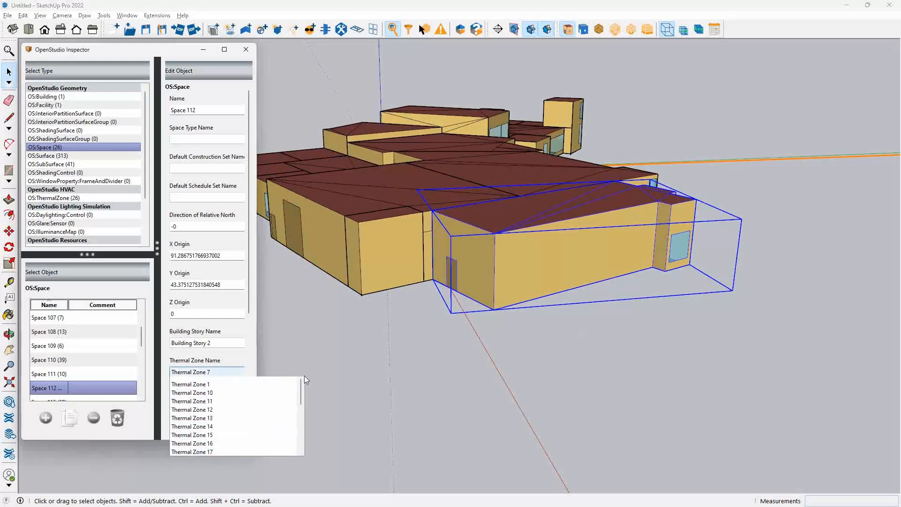
{"action": "left_click", "coordinate": [589, 331]}
{"action": "double_click", "coordinate": [547, 262]}
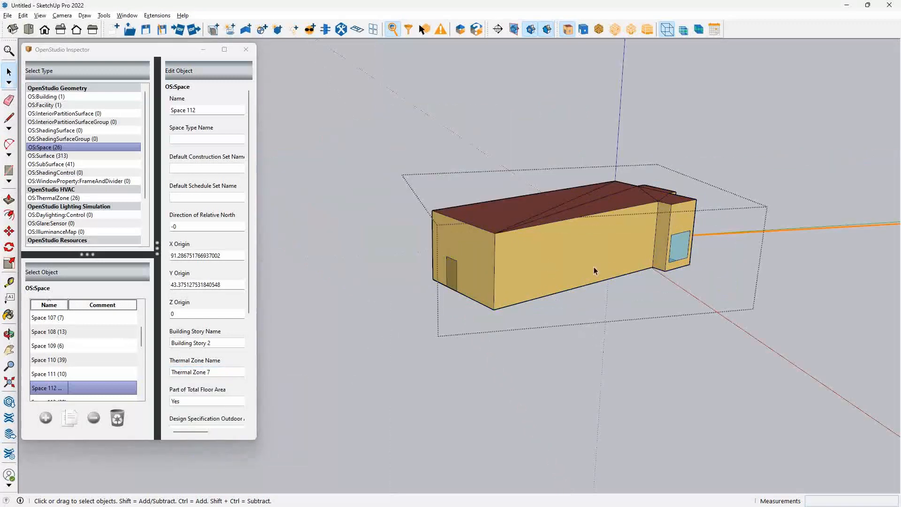
{"action": "middle_click_drag", "start_coordinate": [547, 262], "coordinate": [585, 286]}
Recheck the surface names in the Thermal Zone 7 warnings in the error log and return to the SketchUp model.
{"action": "key", "text": "alt+Tab"}
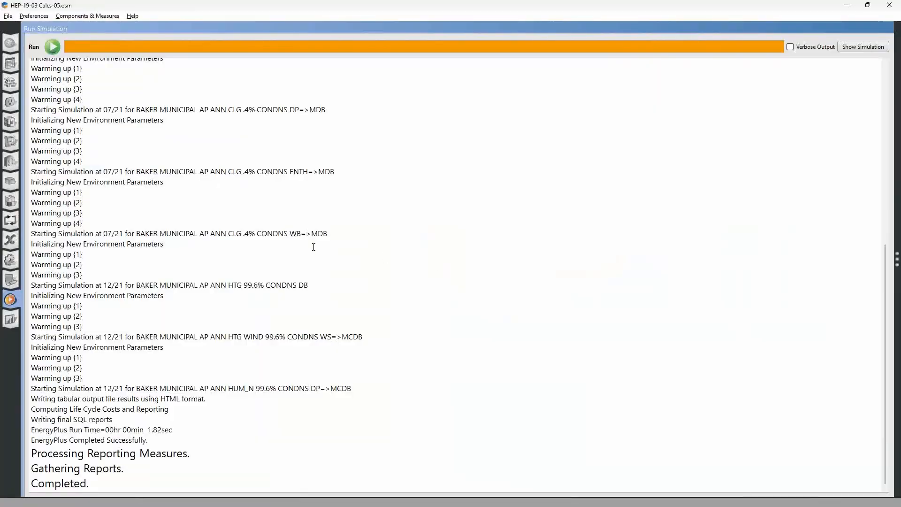
{"action": "key", "text": "alt+Tab"}
{"action": "key", "text": "alt+Tab"}
{"action": "key", "text": "alt+Tab"}
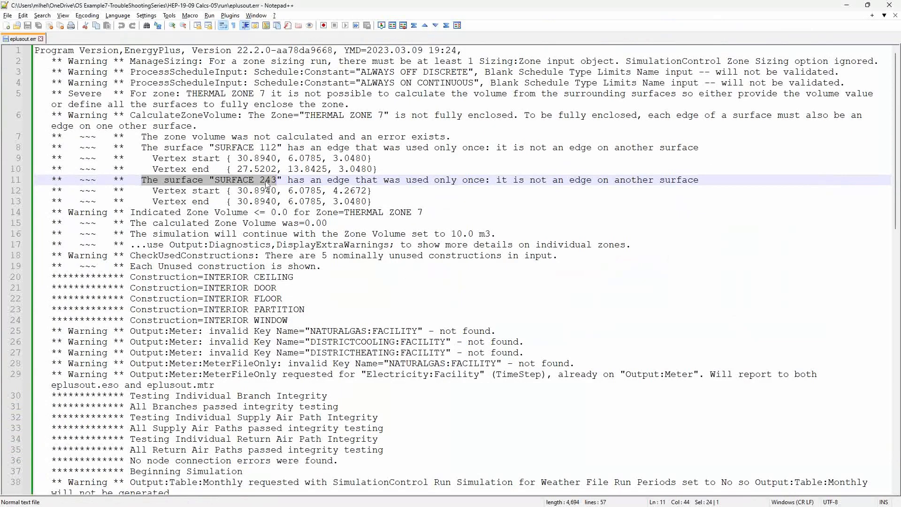
{"action": "key", "text": "alt+Tab"}
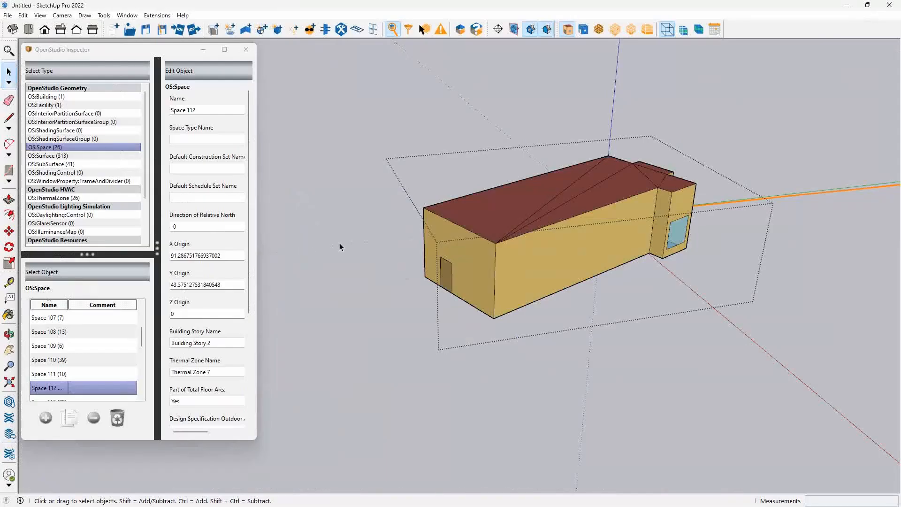
Select Surface 112 inside Space 112, inspect the wall and the opening above it, and identify the adjoining Surface 111.
{"action": "left_click", "coordinate": [58, 156]}
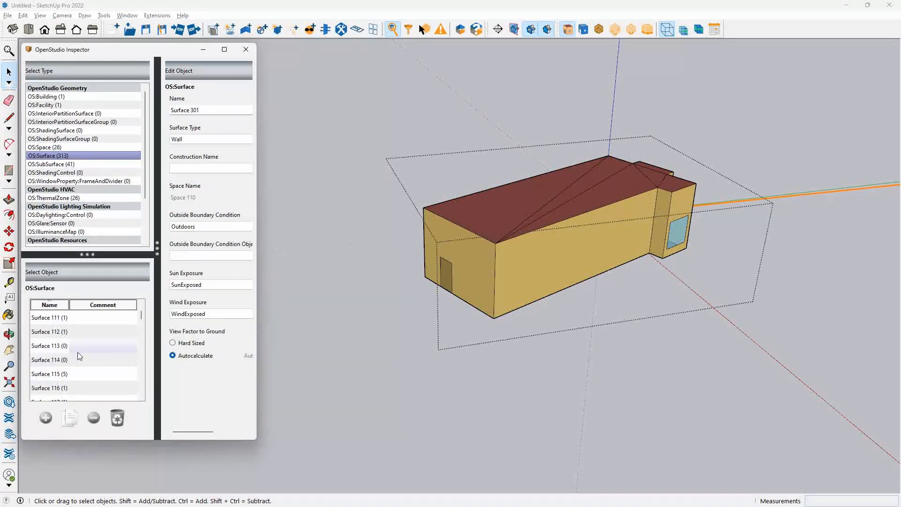
{"action": "scroll", "coordinate": [77, 351], "scroll_direction": "up", "scroll_amount": 2}
{"action": "left_click", "coordinate": [58, 332]}
{"action": "scroll", "coordinate": [674, 255], "scroll_direction": "up", "scroll_amount": 2}
{"action": "middle_click_drag", "start_coordinate": [673, 256], "coordinate": [341, 412]}
{"action": "scroll", "coordinate": [757, 457], "scroll_direction": "down", "scroll_amount": 3}
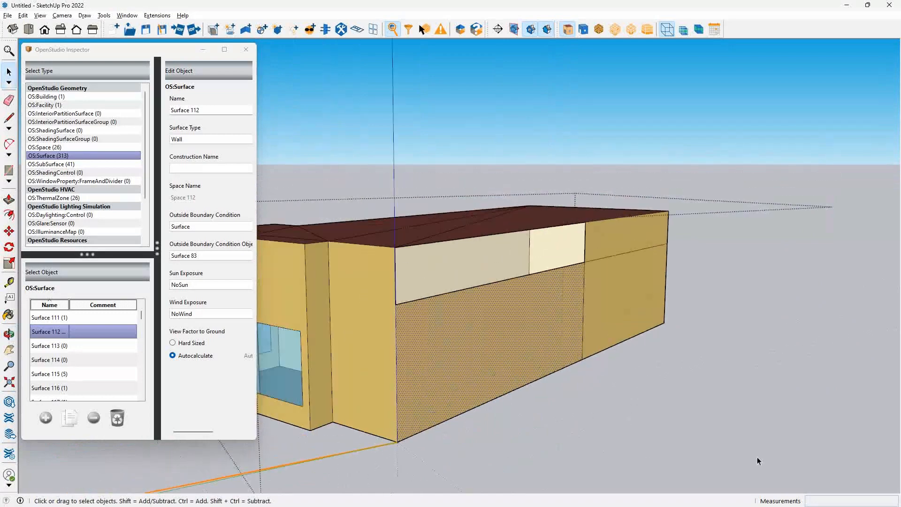
{"action": "middle_click_drag", "start_coordinate": [638, 401], "coordinate": [534, 418]}
{"action": "scroll", "coordinate": [704, 333], "scroll_direction": "up", "scroll_amount": 3}
{"action": "scroll", "coordinate": [632, 363], "scroll_direction": "down", "scroll_amount": 5}
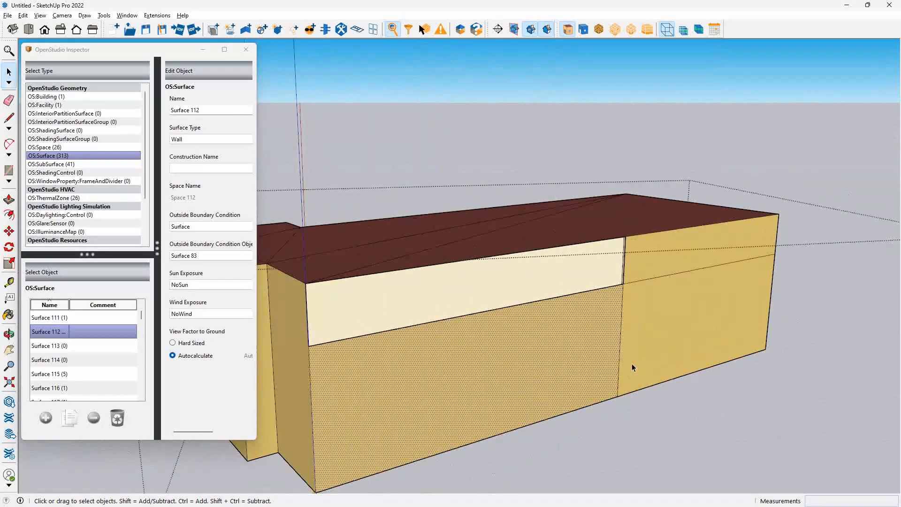
{"action": "left_click", "coordinate": [673, 348]}
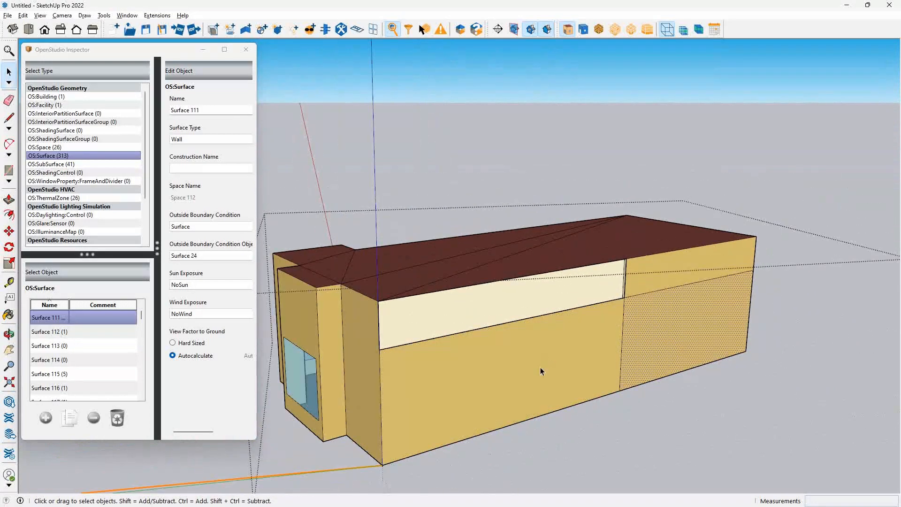
Delete Surface 112 and retrace its upper horizontal edge, about 27' 9" long, to rebuild the lower and upper wall faces.
{"action": "left_click", "coordinate": [529, 369]}
{"action": "double_click", "coordinate": [528, 370]}
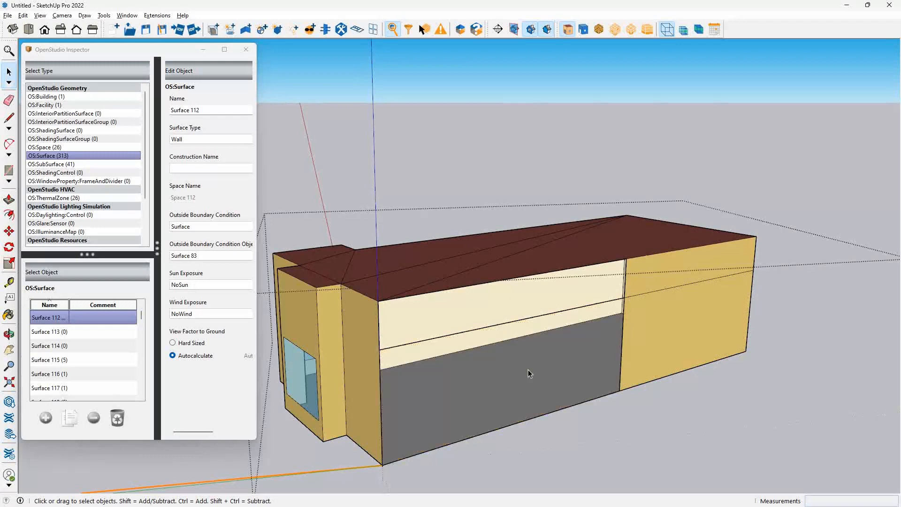
{"action": "key", "text": "l"}
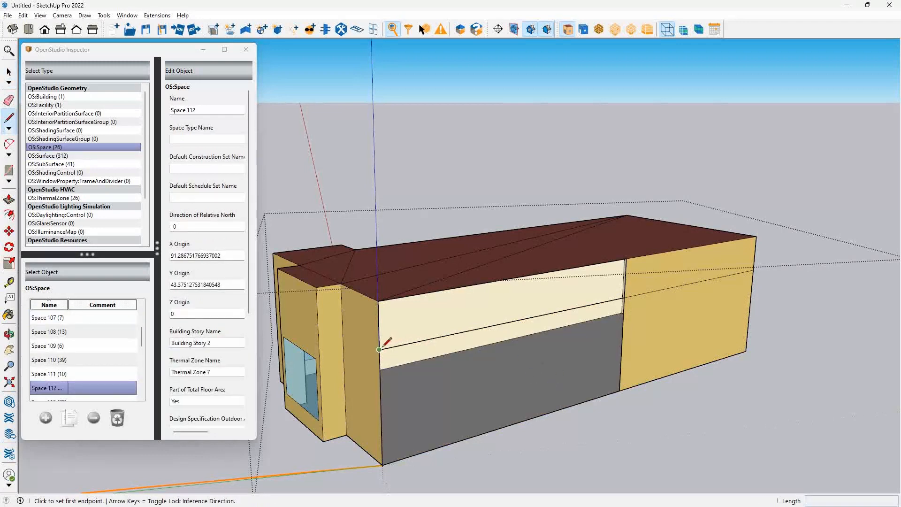
{"action": "left_click", "coordinate": [379, 349]}
{"action": "left_click", "coordinate": [624, 298]}
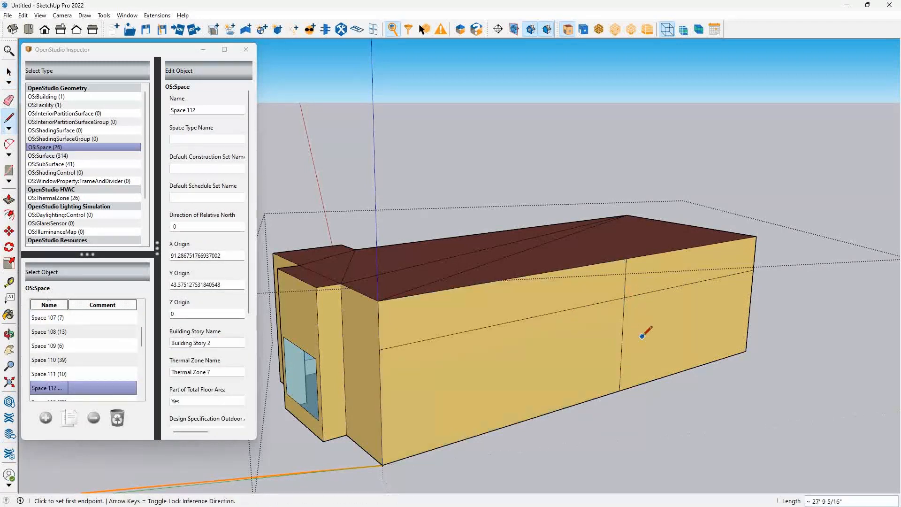
Inspect the rebuilt lower and upper wall faces plus Surfaces 243 and 111, and compare them with the error log.
{"action": "key", "text": "space"}
{"action": "left_click", "coordinate": [567, 364]}
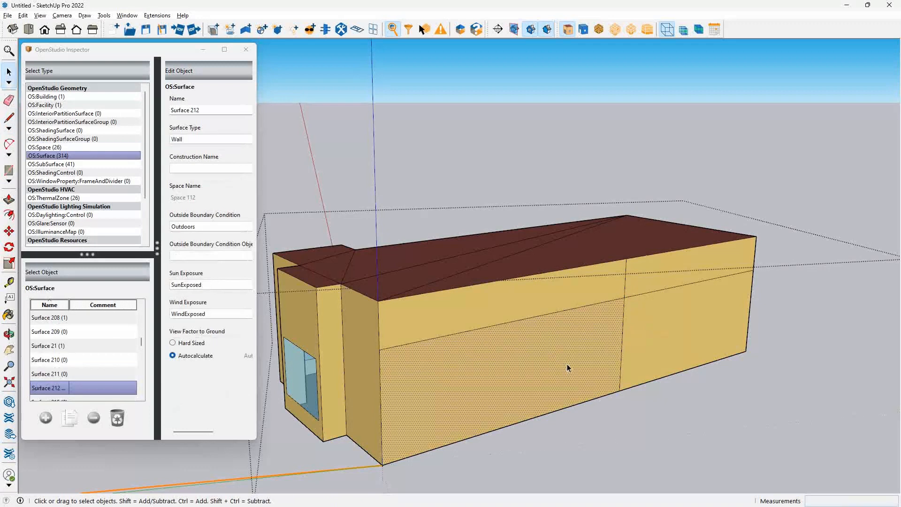
{"action": "left_click", "coordinate": [515, 300]}
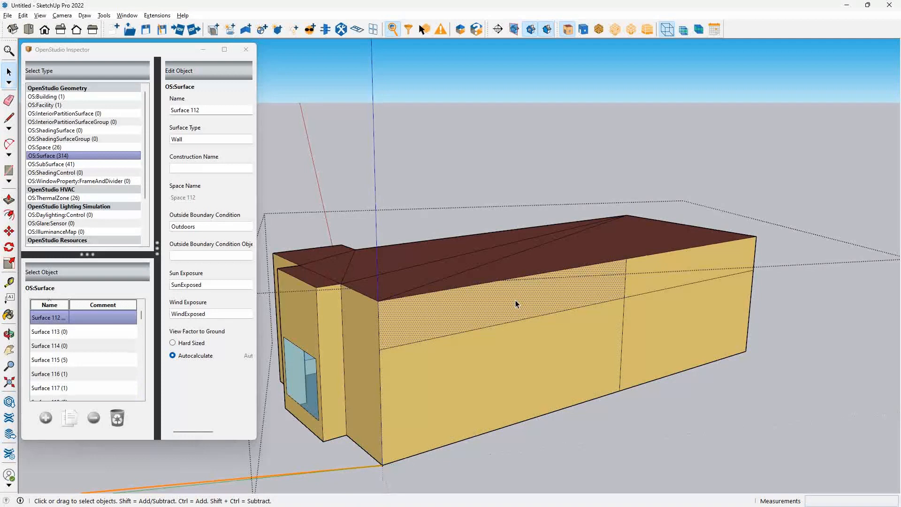
{"action": "left_click", "coordinate": [652, 282]}
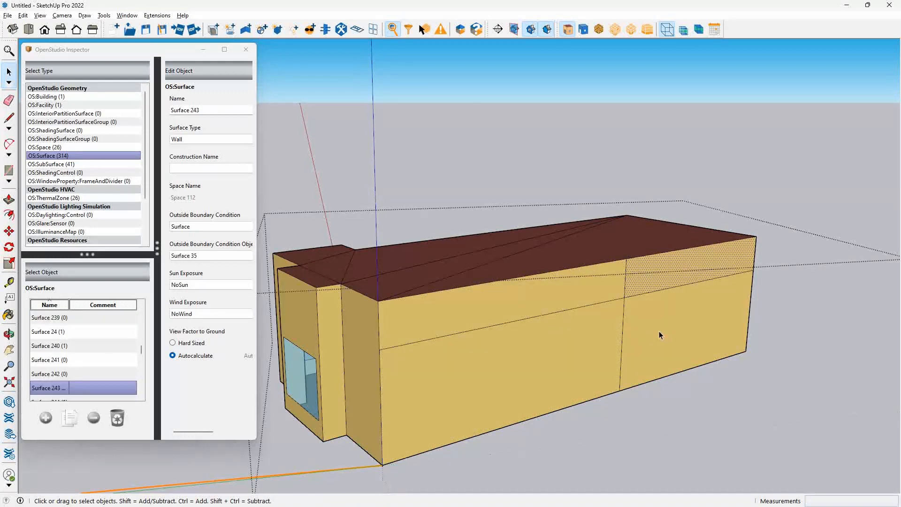
{"action": "left_click", "coordinate": [660, 338]}
{"action": "key", "text": "alt+Tab"}
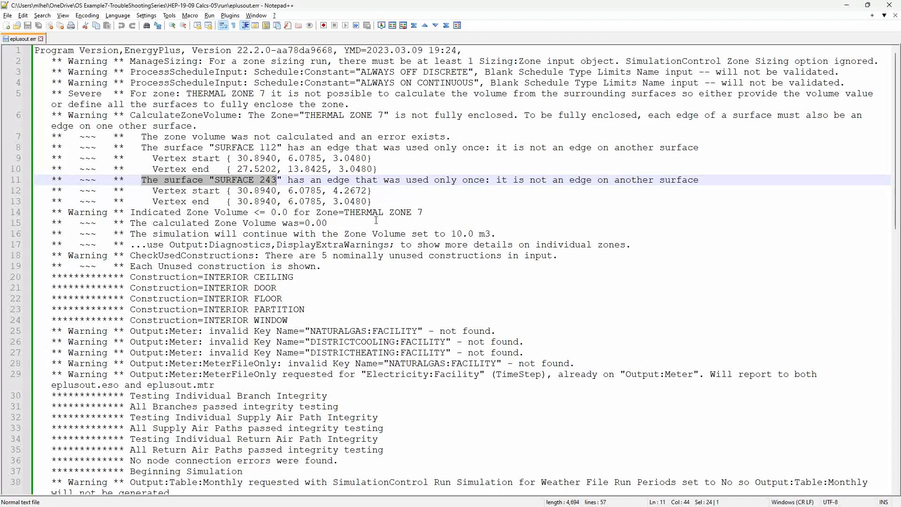
{"action": "key", "text": "alt+Tab"}
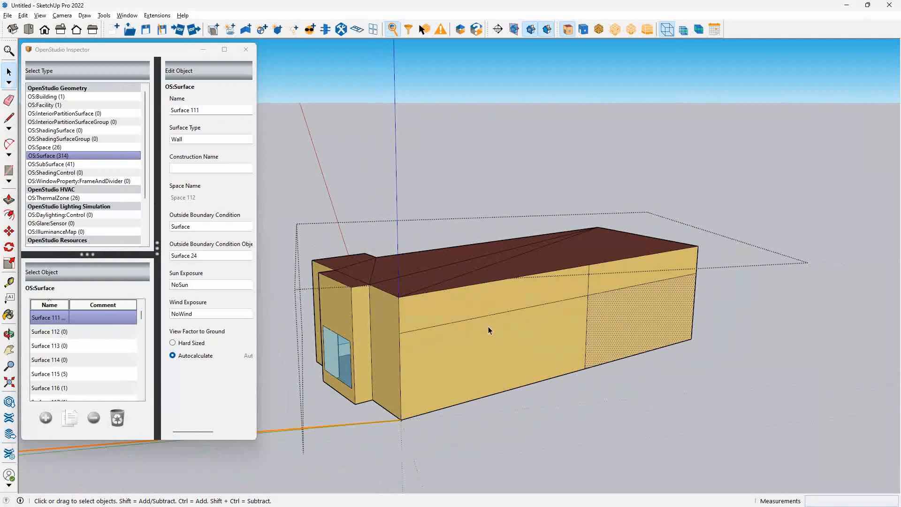
Temporarily hide the rebuilt upper wall face, Surface 112, and select Surface 111 to check that the faces are separate.
{"action": "scroll", "coordinate": [494, 334], "scroll_direction": "down", "scroll_amount": 1}
{"action": "left_click", "coordinate": [480, 310]}
{"action": "scroll", "coordinate": [479, 310], "scroll_direction": "down", "scroll_amount": 1}
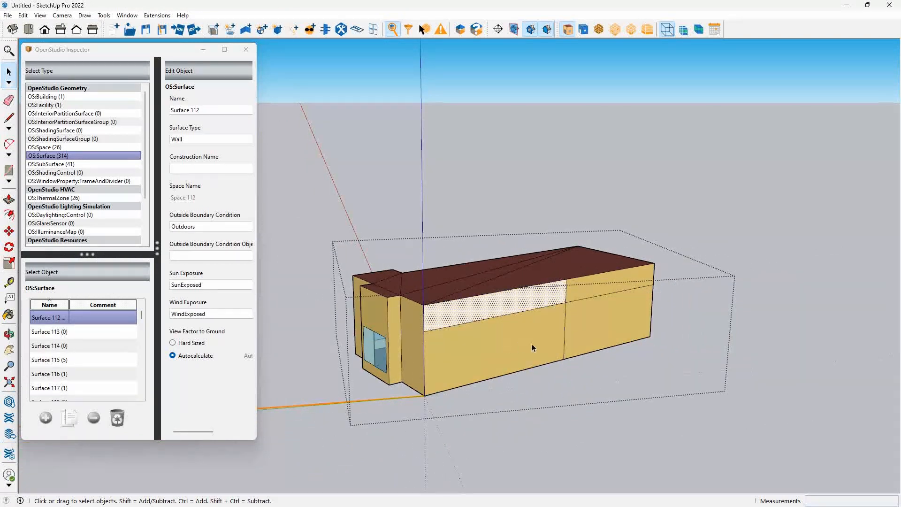
{"action": "left_click", "coordinate": [620, 321]}
{"action": "middle_click_drag", "start_coordinate": [492, 342], "coordinate": [547, 376]}
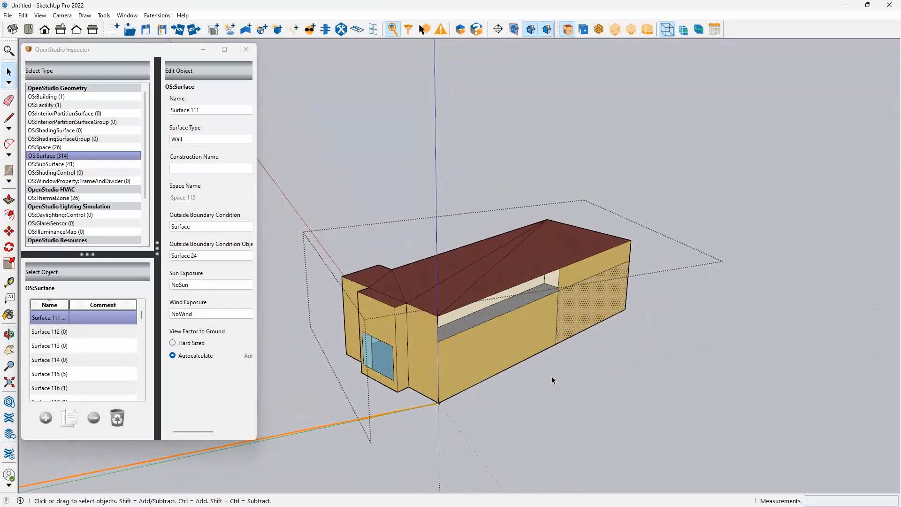
Leave Space 112, switch to the OpenStudio Application, revert to the last saved model version and rerun the simulation.
{"action": "left_click", "coordinate": [629, 371]}
{"action": "left_click", "coordinate": [680, 382]}
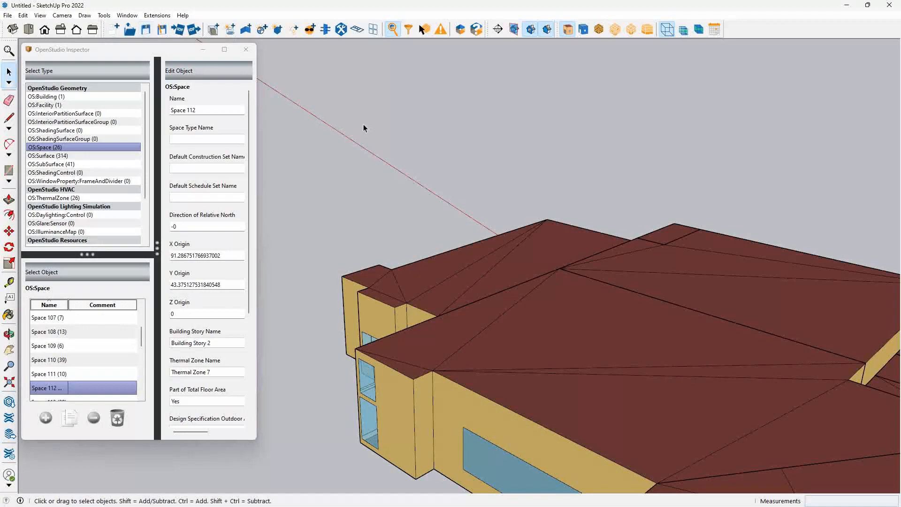
{"action": "key", "text": "alt+Tab"}
{"action": "key", "text": "alt+Tab"}
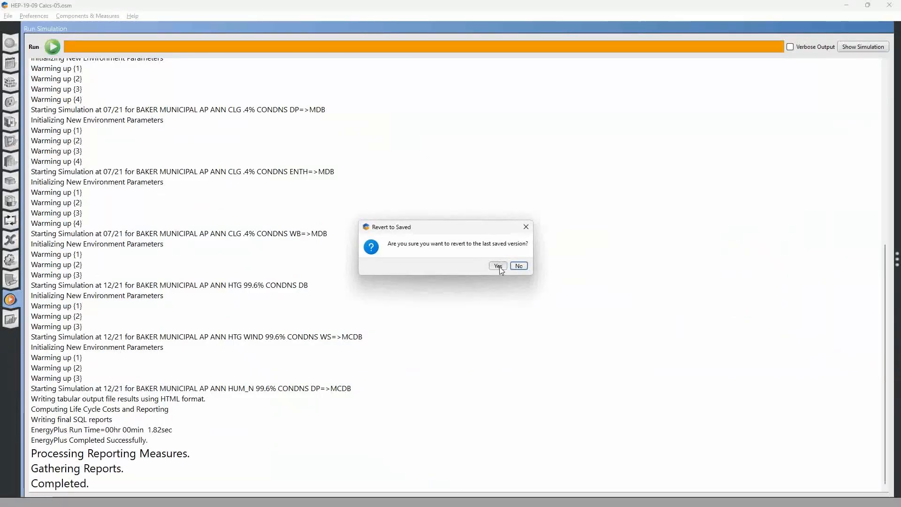
{"action": "left_click", "coordinate": [499, 267]}
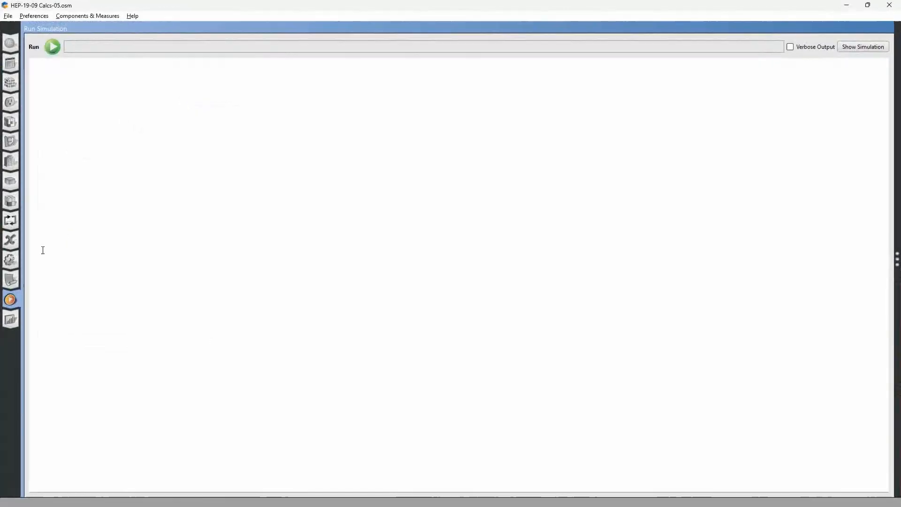
{"action": "left_click", "coordinate": [52, 46]}
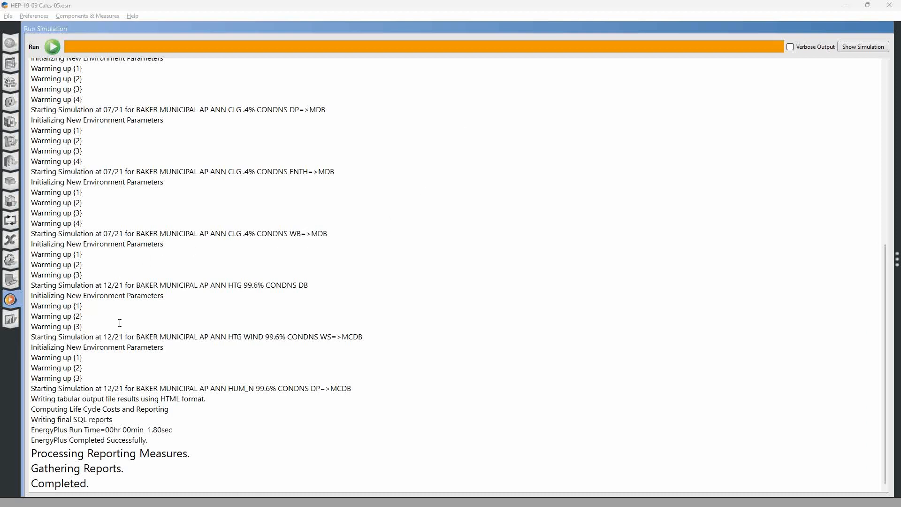
Switch to Notepad++ and reload the updated eplusout.err file.
{"action": "key", "text": "alt+Tab"}
{"action": "key", "text": "alt+Tab"}
{"action": "key", "text": "alt+Tab"}
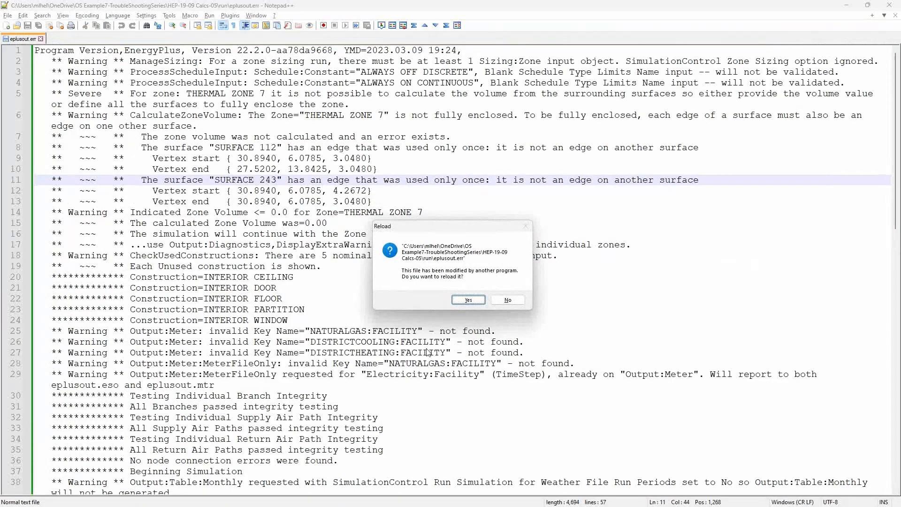
{"action": "left_click", "coordinate": [469, 300]}
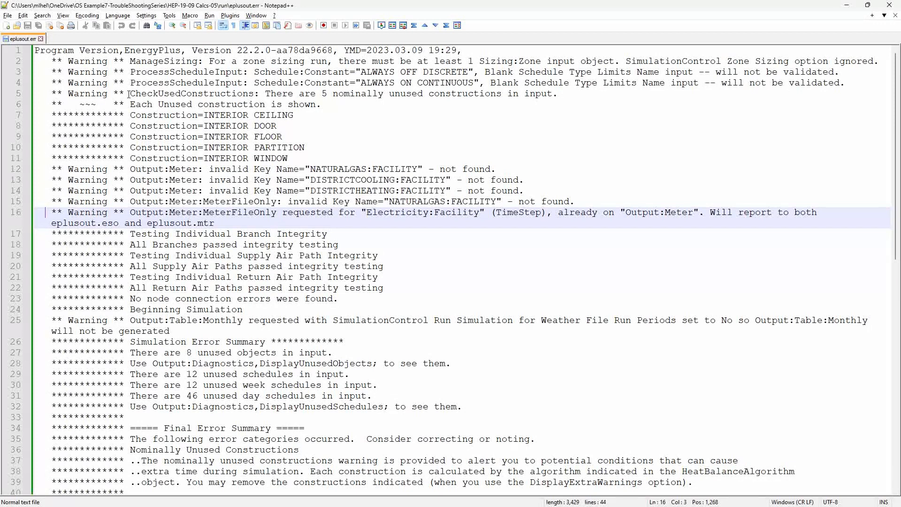
Highlight the unused construction entries in the error log, and open the 90.1-2010 - CZ5 - Office construction set in OpenStudio.
{"action": "left_click_drag", "start_coordinate": [132, 93], "coordinate": [559, 95]}
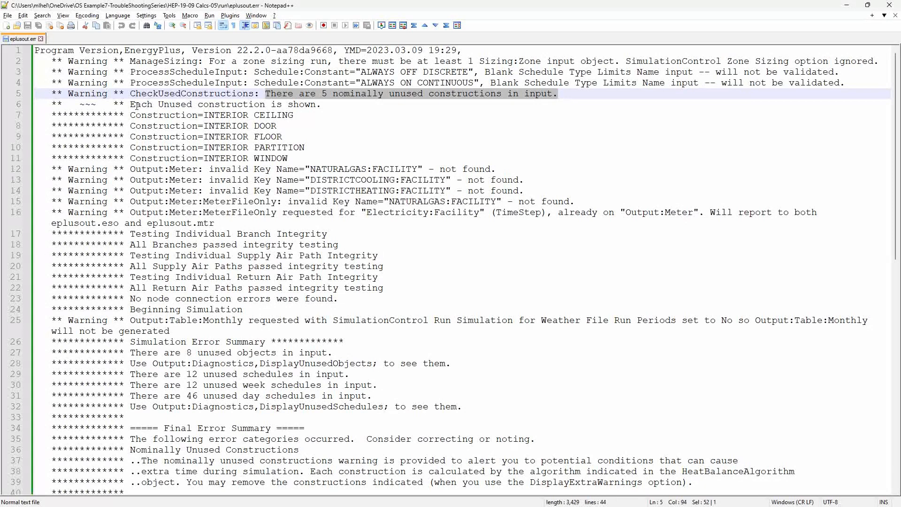
{"action": "left_click_drag", "start_coordinate": [130, 104], "coordinate": [306, 157]}
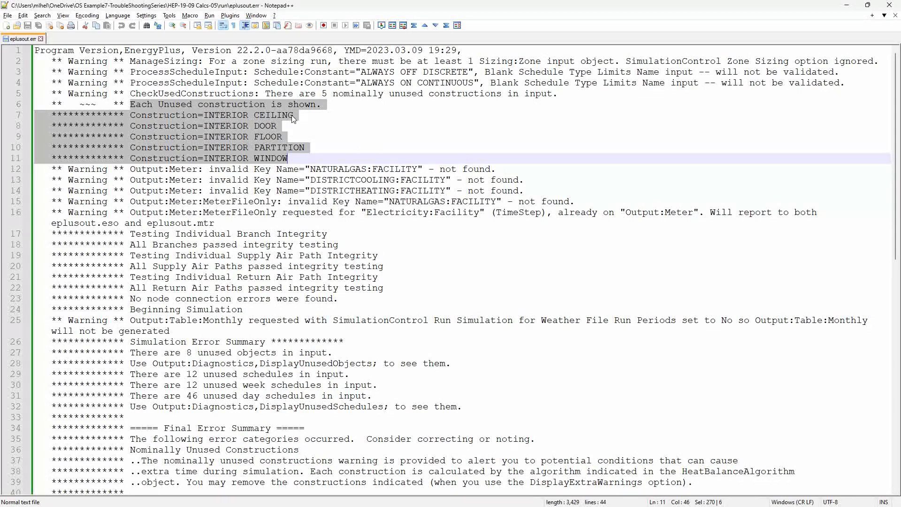
{"action": "key", "text": "alt+Tab"}
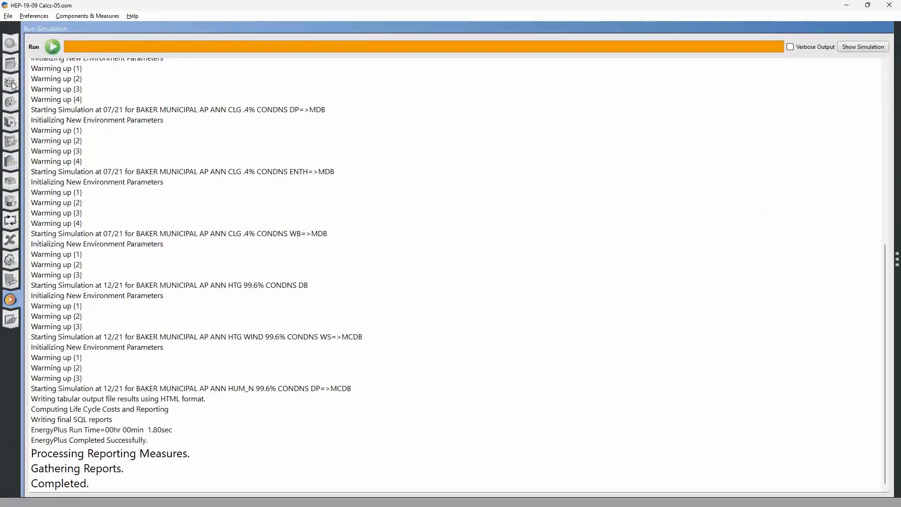
{"action": "left_click", "coordinate": [11, 83]}
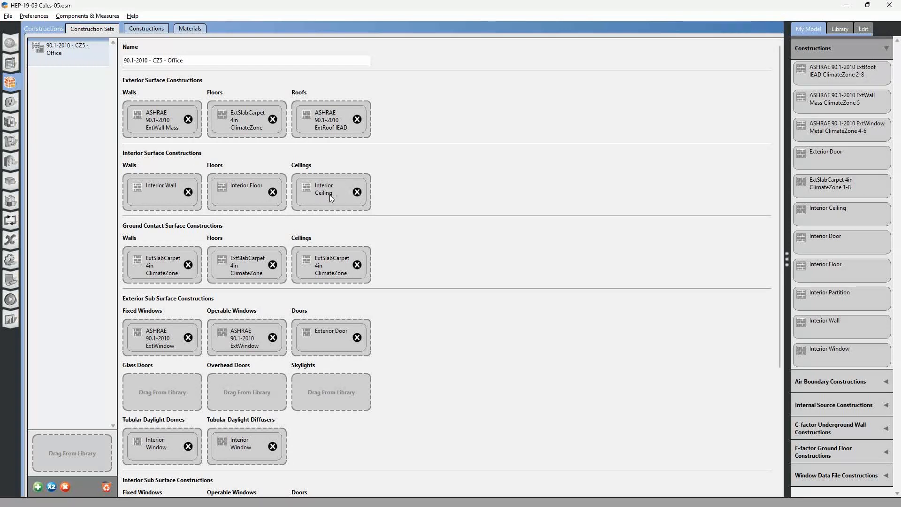
Switch to SketchUp and draw a rectangle about 47' 8" by 31' 7" across the building's main upper roof.
{"action": "key", "text": "alt+Tab"}
{"action": "key", "text": "alt+Tab"}
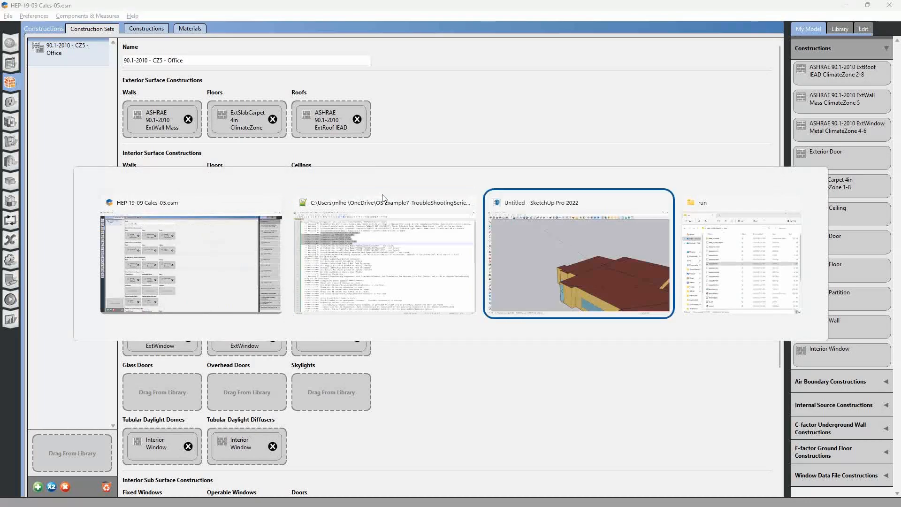
{"action": "scroll", "coordinate": [389, 206], "scroll_direction": "down", "scroll_amount": 8}
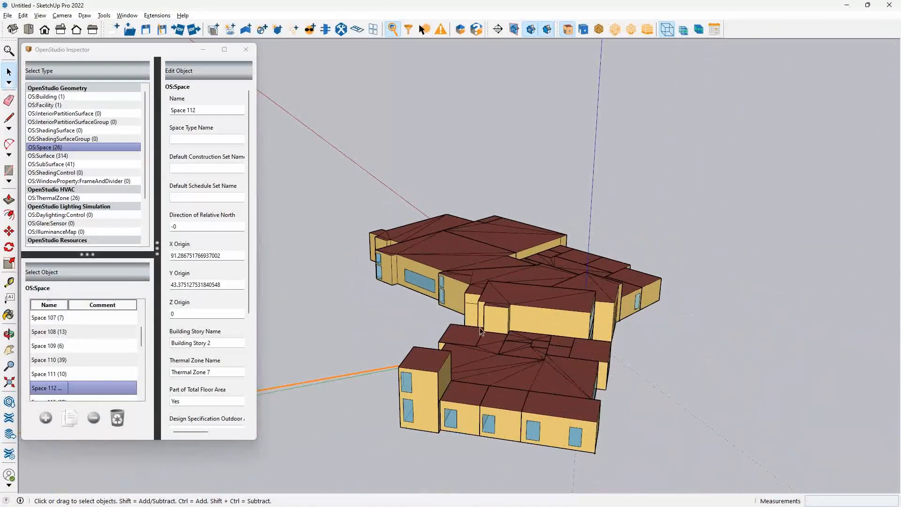
{"action": "middle_click_drag", "start_coordinate": [483, 333], "coordinate": [727, 299]}
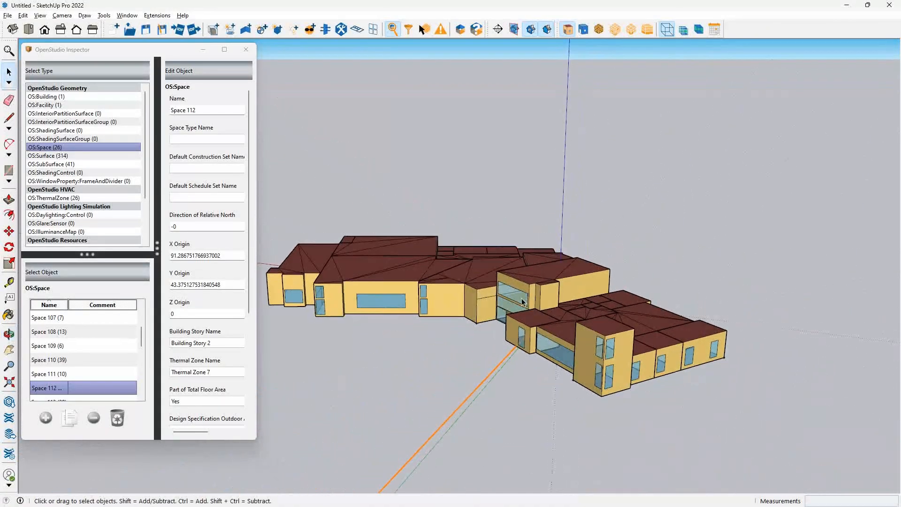
{"action": "scroll", "coordinate": [367, 269], "scroll_direction": "up", "scroll_amount": 3}
{"action": "scroll", "coordinate": [479, 308], "scroll_direction": "down", "scroll_amount": 1}
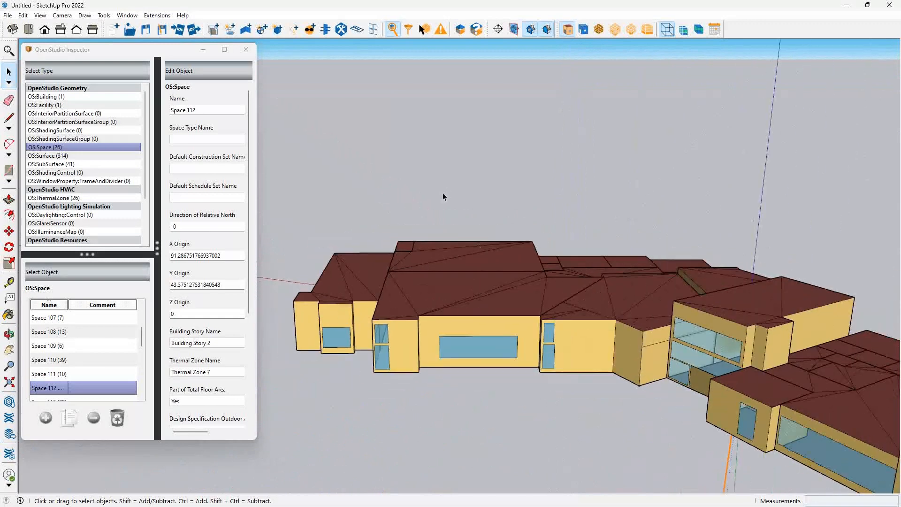
{"action": "scroll", "coordinate": [430, 242], "scroll_direction": "up", "scroll_amount": 1}
{"action": "key", "text": "r"}
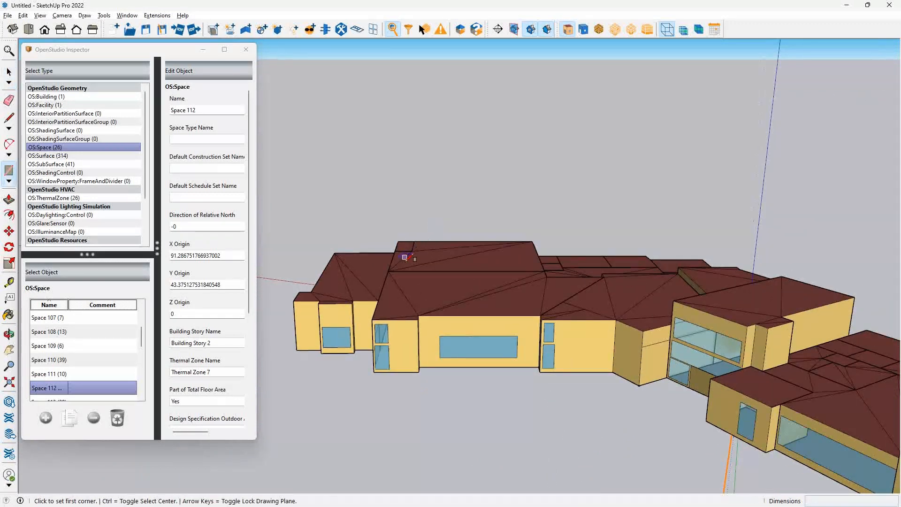
{"action": "left_click", "coordinate": [388, 271]}
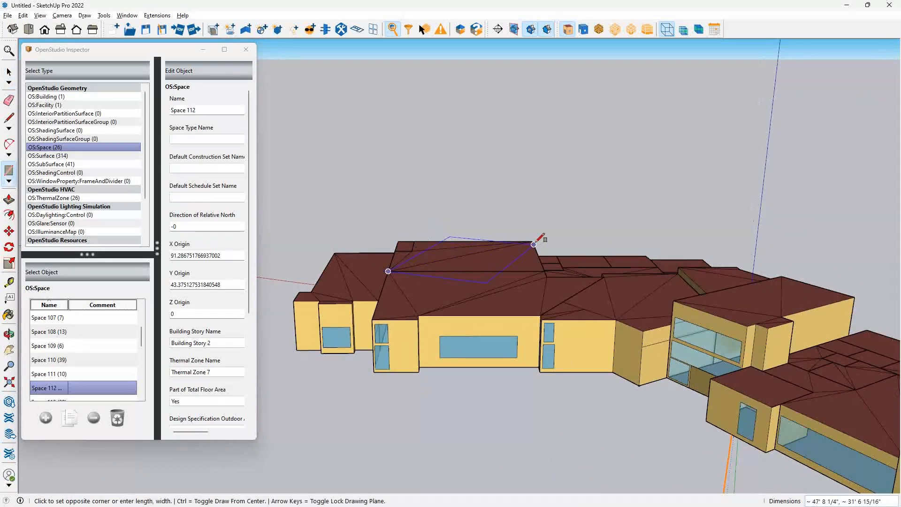
{"action": "left_click", "coordinate": [534, 243]}
Extrude the rooftop rectangle upward about 22' into a box.
{"action": "key", "text": "p"}
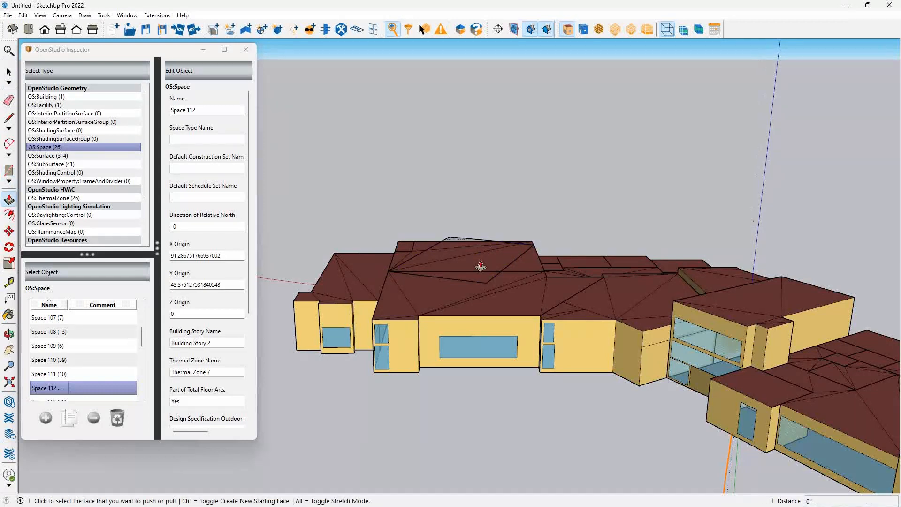
{"action": "left_click", "coordinate": [480, 265]}
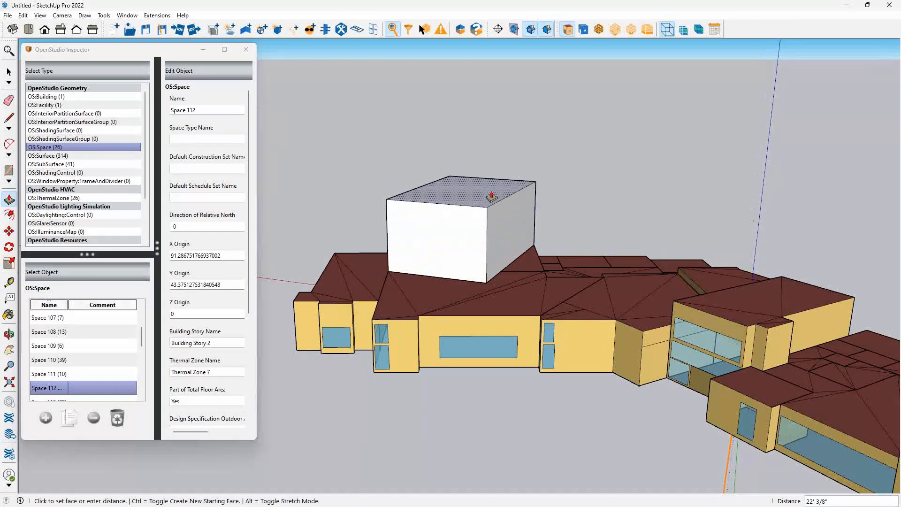
{"action": "left_click", "coordinate": [491, 196]}
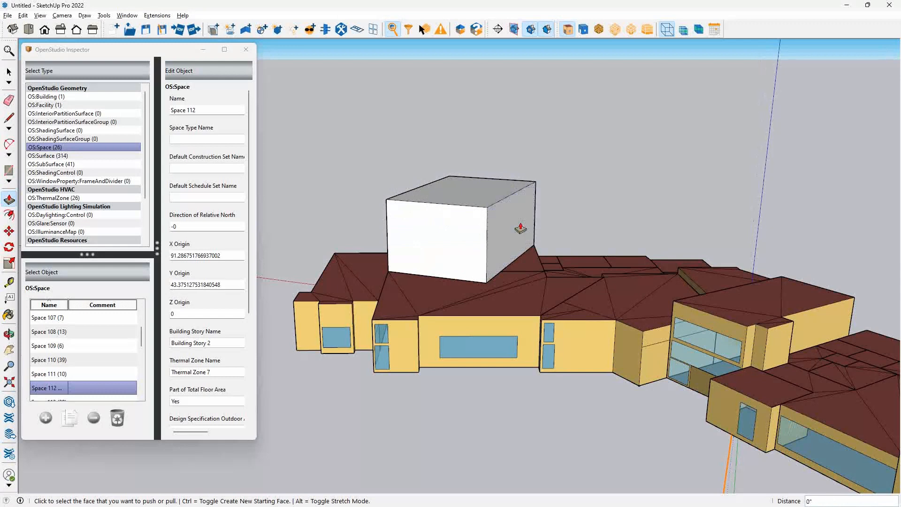
{"action": "key", "text": "space"}
{"action": "scroll", "coordinate": [516, 270], "scroll_direction": "up", "scroll_amount": 4}
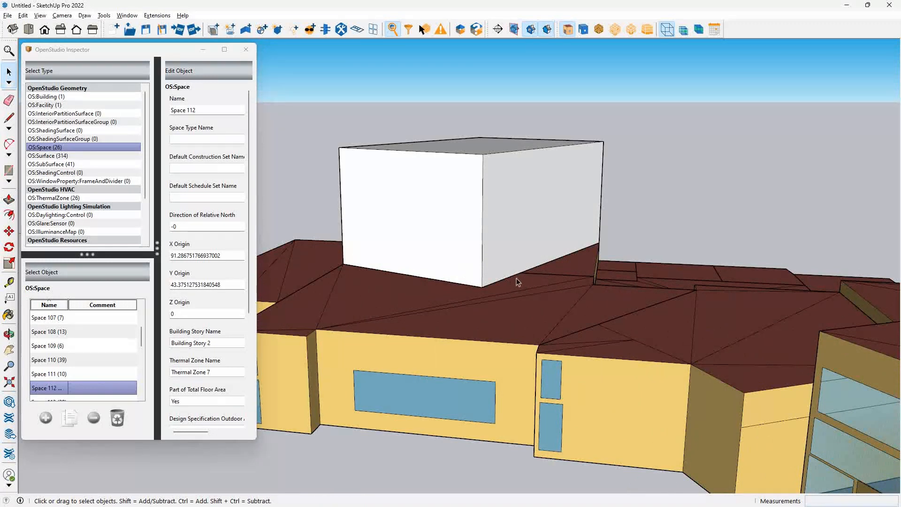
{"action": "scroll", "coordinate": [521, 276], "scroll_direction": "down", "scroll_amount": 4}
Select all connected faces and edges of the rooftop box and delete it.
{"action": "left_click", "coordinate": [549, 259]}
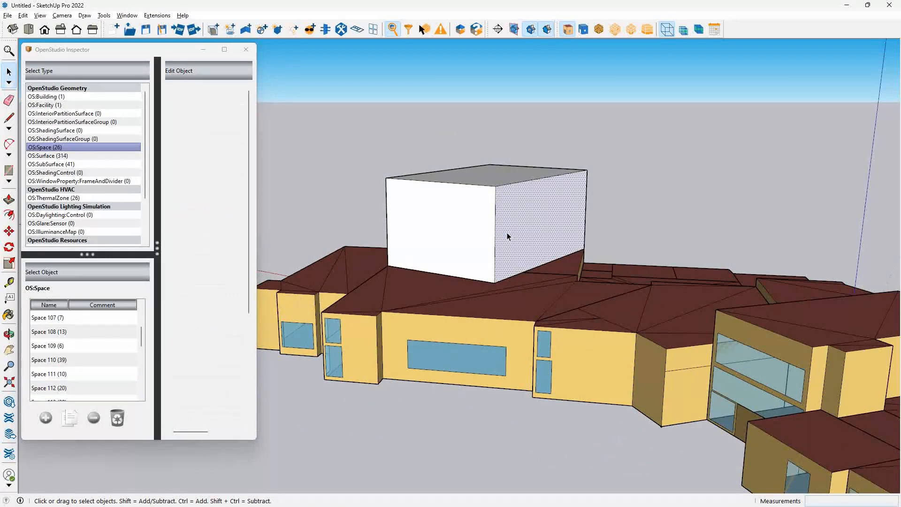
{"action": "double_click", "coordinate": [511, 238]}
{"action": "triple_click", "coordinate": [523, 230]}
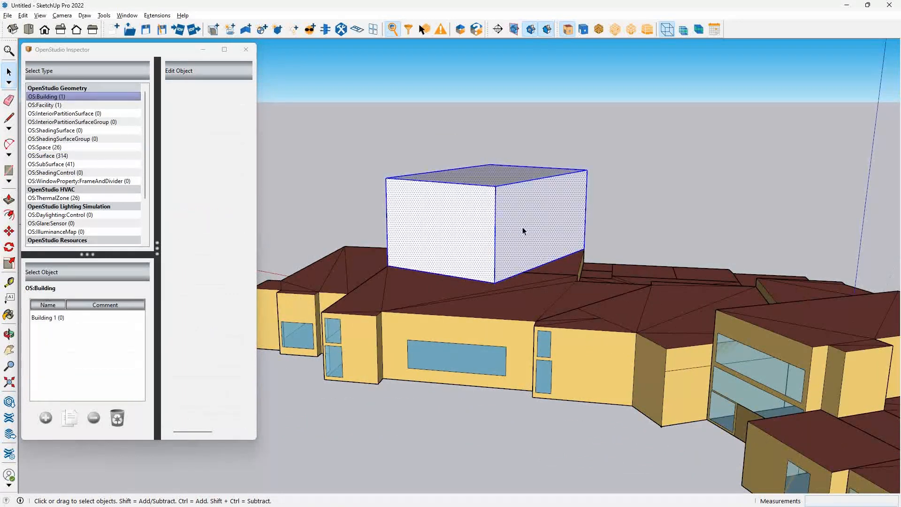
{"action": "key", "text": "Delete"}
{"action": "middle_click_drag", "start_coordinate": [522, 230], "coordinate": [597, 284]}
{"action": "scroll", "coordinate": [458, 266], "scroll_direction": "down", "scroll_amount": 5}
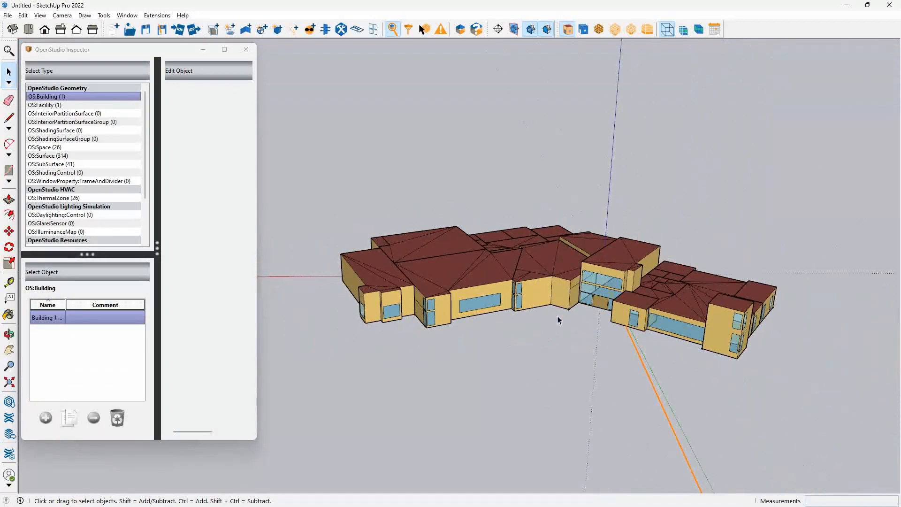
Examine the building's underside, select Space 110, and view its exterior walls from above.
{"action": "middle_click_drag", "start_coordinate": [556, 326], "coordinate": [560, 205]}
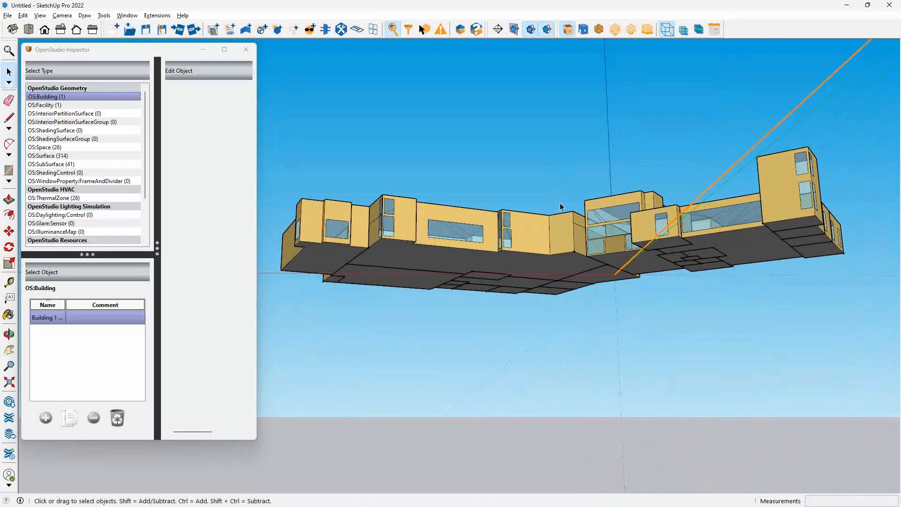
{"action": "left_click", "coordinate": [451, 260]}
{"action": "middle_click_drag", "start_coordinate": [503, 275], "coordinate": [500, 415]}
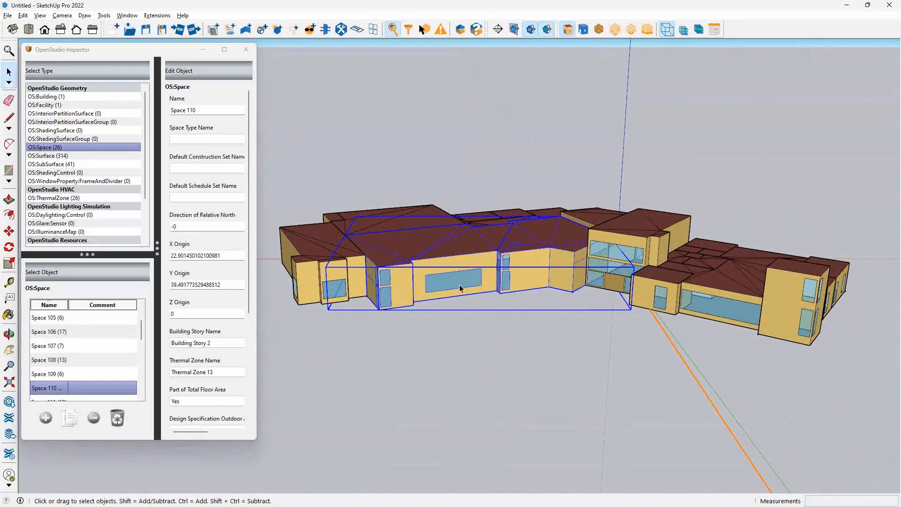
Switch to OpenStudio and remove Interior Ceiling from the interior surface ceilings of the 90.1-2010 - CZ5 - Office construction set.
{"action": "key", "text": "alt+Tab"}
{"action": "left_click", "coordinate": [449, 251]}
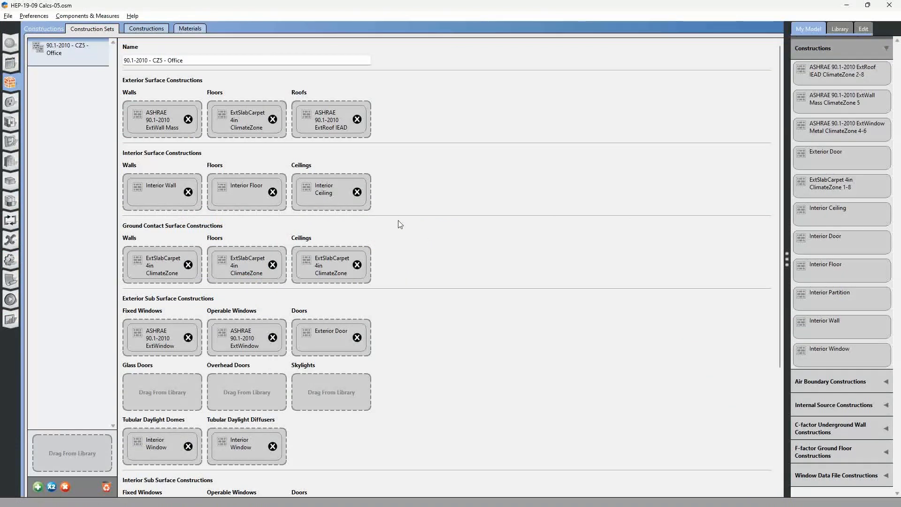
{"action": "left_click", "coordinate": [357, 192]}
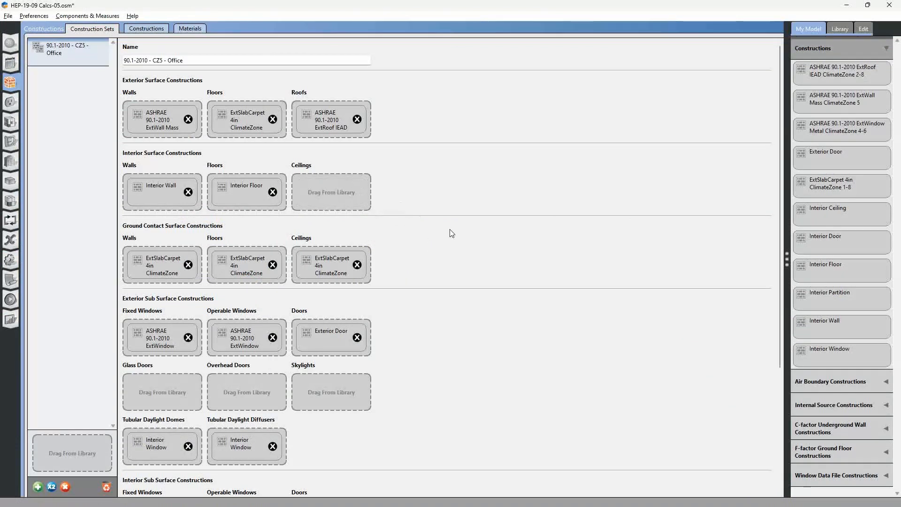
Recheck the list of unused constructions in the eplusout.err log and return to the SketchUp model.
{"action": "key", "text": "alt+Tab"}
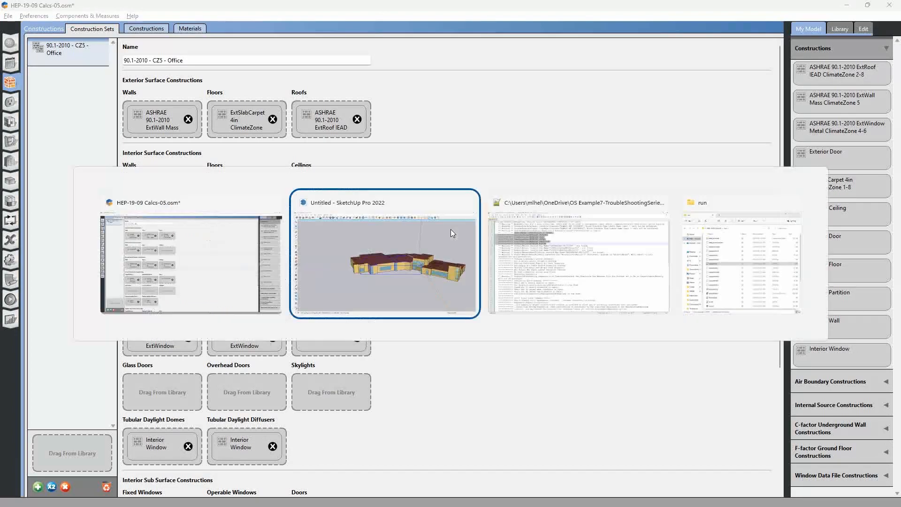
{"action": "key", "text": "alt+Tab"}
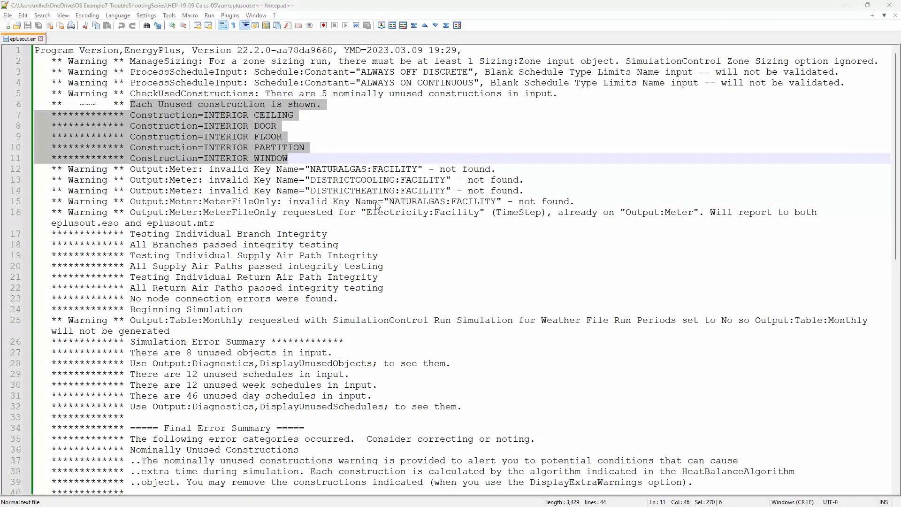
{"action": "key", "text": "alt+Tab"}
{"action": "key", "text": "alt+Tab"}
{"action": "key", "text": "alt+Tab"}
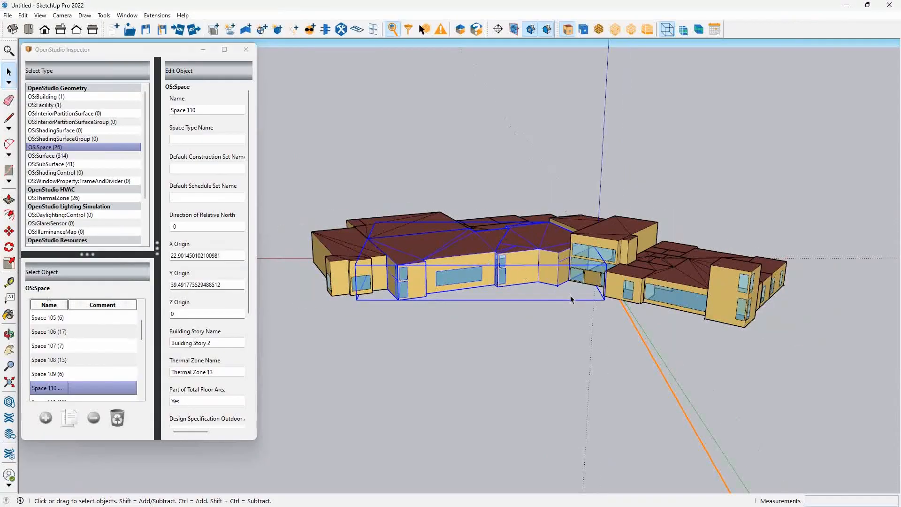
Open Space 110 for editing and draw a small door-sized rectangle at the base of its end wall, beside the vertical dividing edge.
{"action": "left_click", "coordinate": [570, 294]}
{"action": "scroll", "coordinate": [459, 232], "scroll_direction": "up", "scroll_amount": 3}
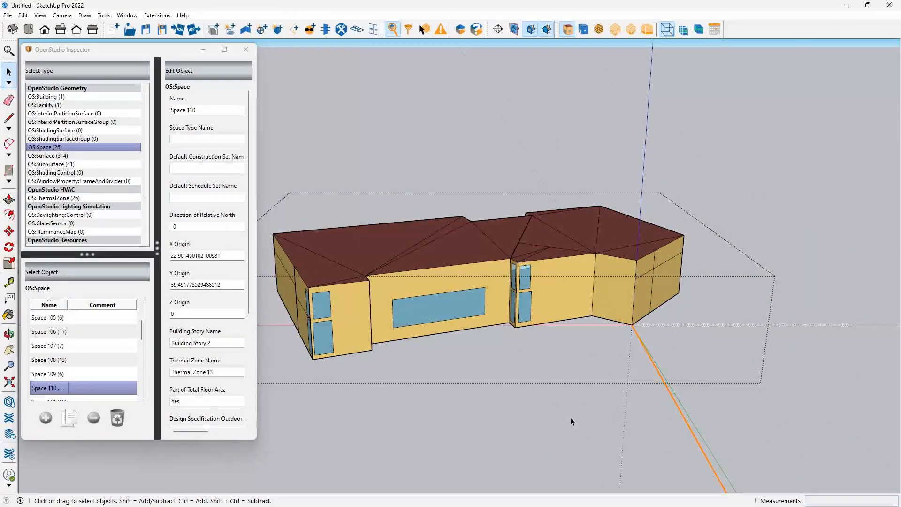
{"action": "scroll", "coordinate": [571, 417], "scroll_direction": "up", "scroll_amount": 3}
{"action": "scroll", "coordinate": [365, 308], "scroll_direction": "down", "scroll_amount": 2}
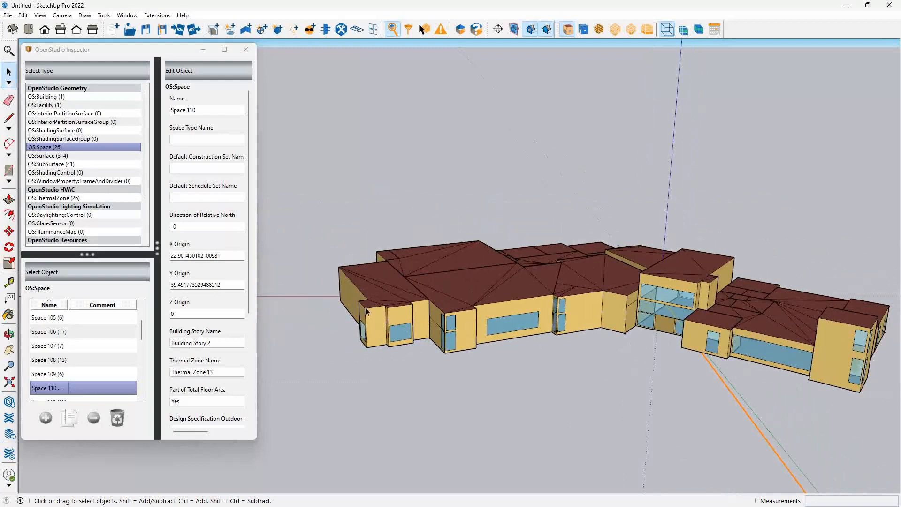
{"action": "scroll", "coordinate": [509, 271], "scroll_direction": "up", "scroll_amount": 5}
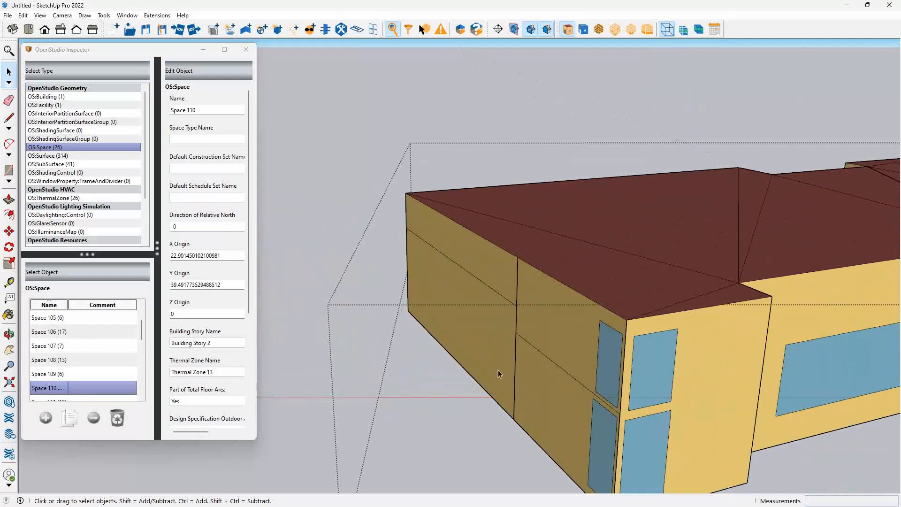
{"action": "key", "text": "r"}
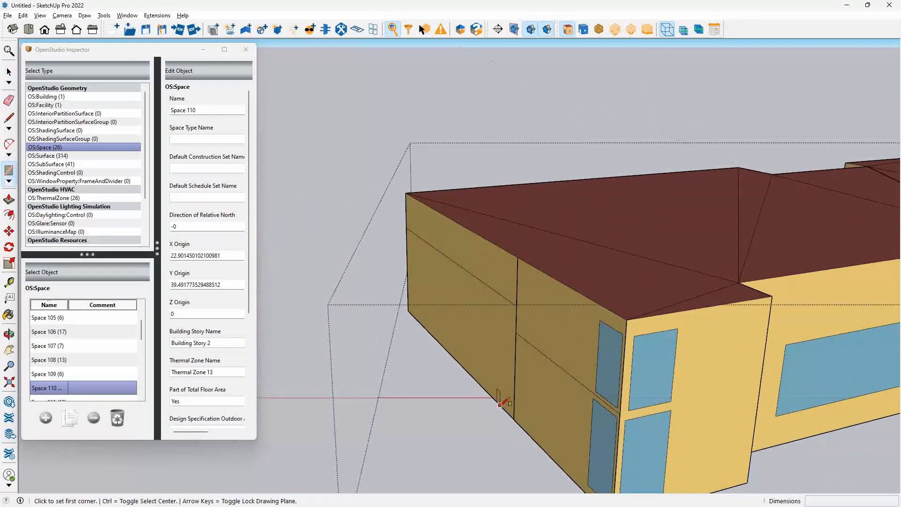
{"action": "left_click", "coordinate": [500, 406]}
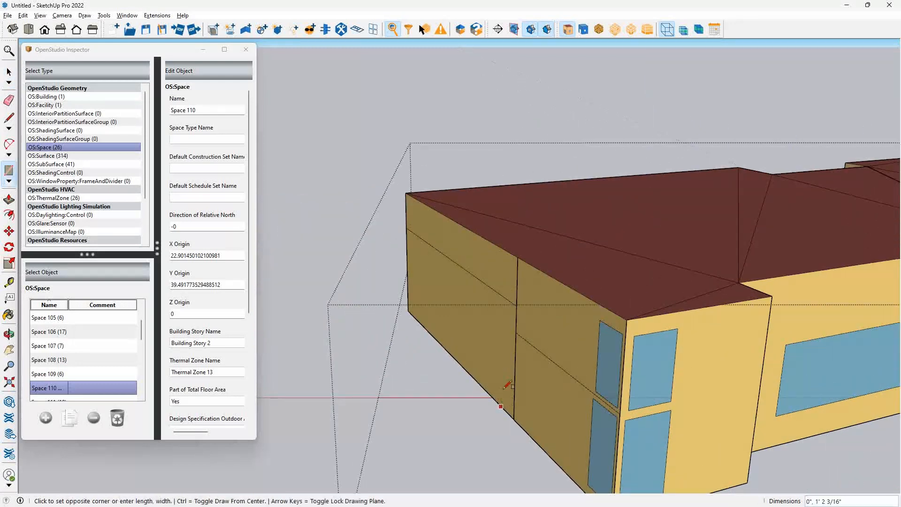
{"action": "left_click", "coordinate": [485, 324]}
{"action": "key", "text": "space"}
{"action": "scroll", "coordinate": [484, 359], "scroll_direction": "down", "scroll_amount": 2}
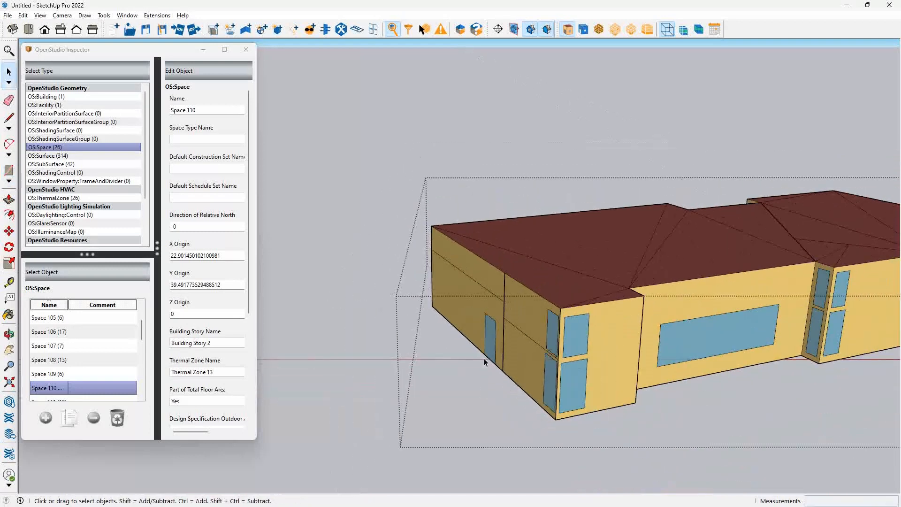
Open Space 112 for editing, with the rest of the model shown and the faces in X-ray view.
{"action": "left_click", "coordinate": [650, 451]}
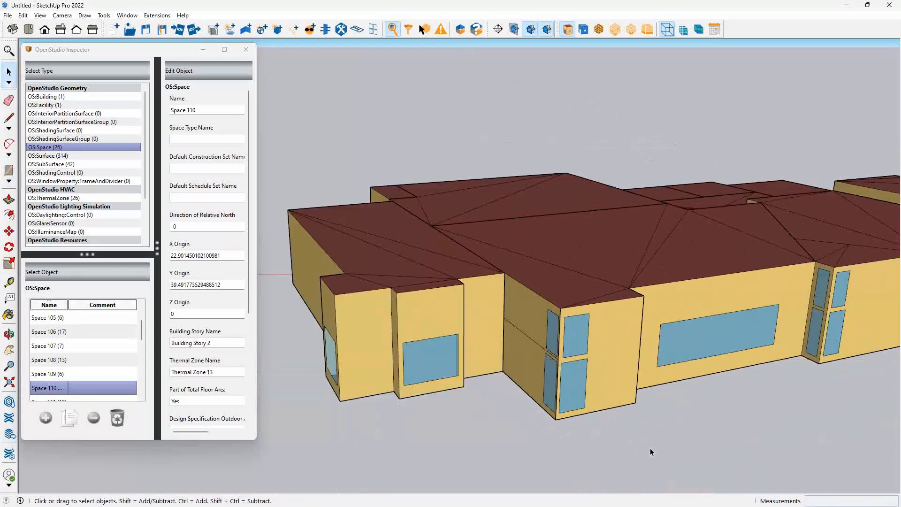
{"action": "double_click", "coordinate": [485, 311]}
{"action": "middle_click_drag", "start_coordinate": [545, 342], "coordinate": [511, 281]}
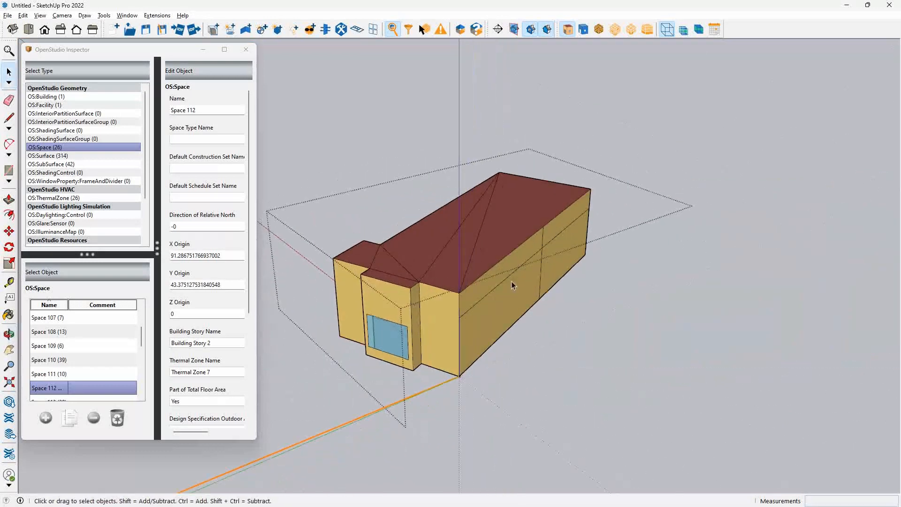
{"action": "scroll", "coordinate": [486, 319], "scroll_direction": "up", "scroll_amount": 3}
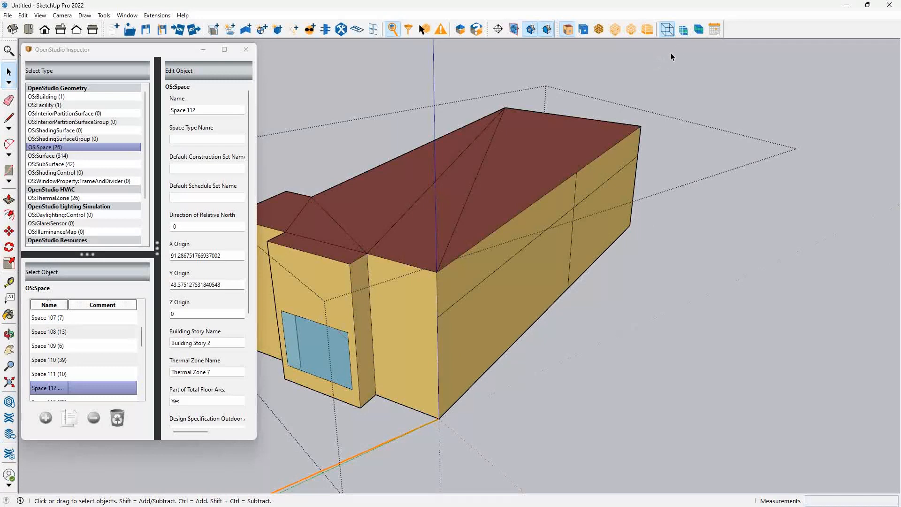
{"action": "left_click", "coordinate": [699, 29]}
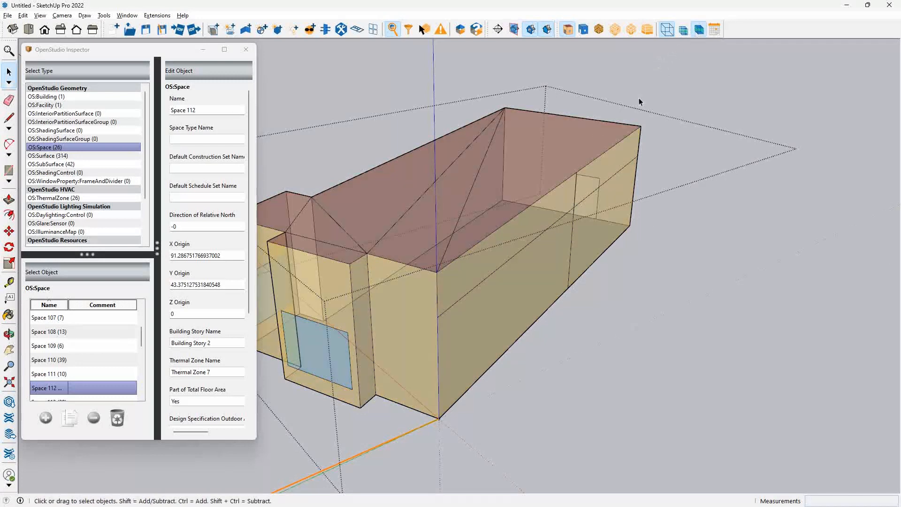
{"action": "left_click", "coordinate": [669, 30]}
{"action": "left_click", "coordinate": [704, 29]}
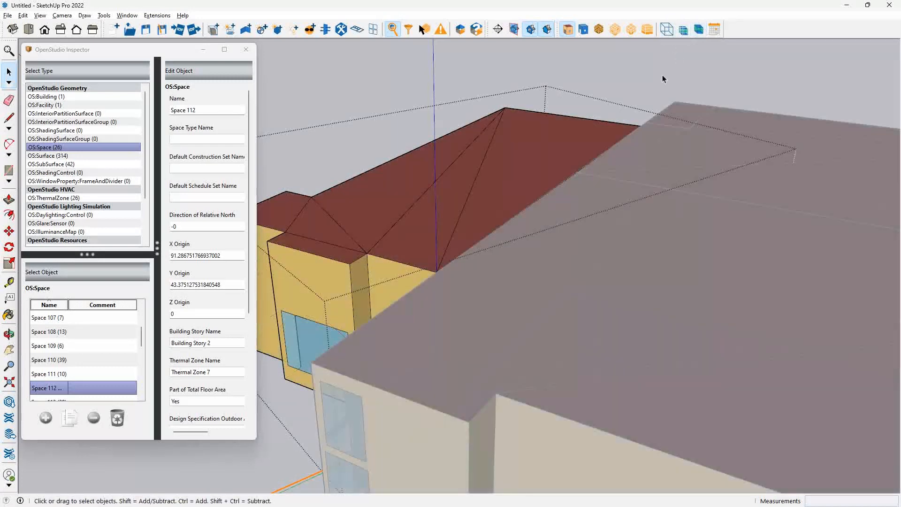
{"action": "left_click", "coordinate": [699, 29]}
{"action": "scroll", "coordinate": [554, 225], "scroll_direction": "up", "scroll_amount": 2}
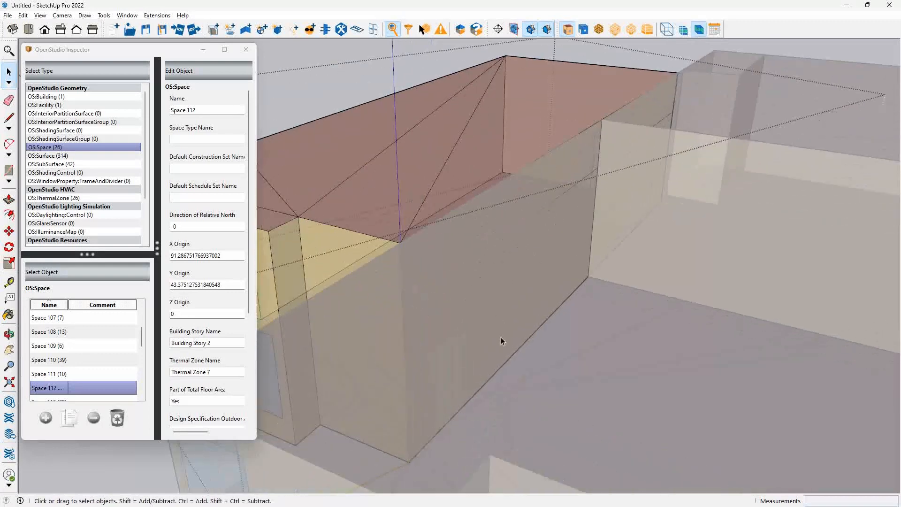
Draw a rectangle on Space 112's long shared wall, snapped to the corners of the matching opening in Space 110, and leave the space.
{"action": "key", "text": "r"}
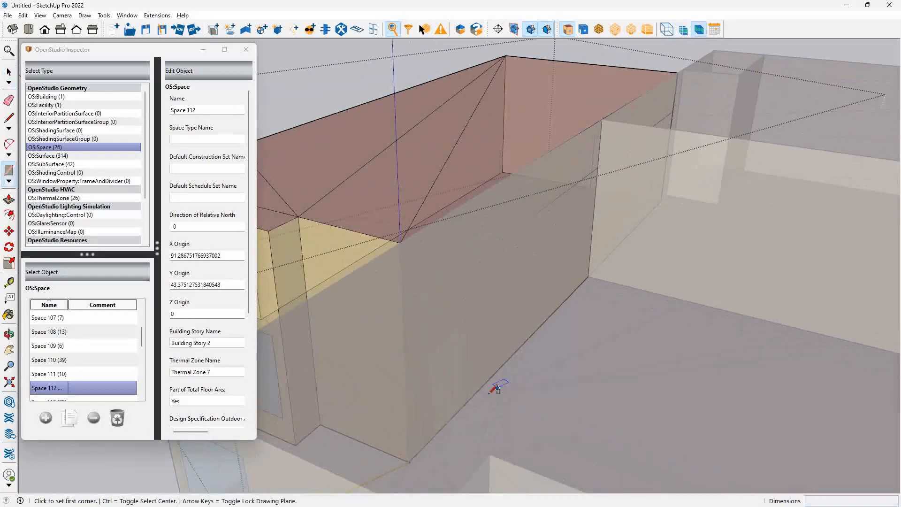
{"action": "left_click", "coordinate": [431, 439]}
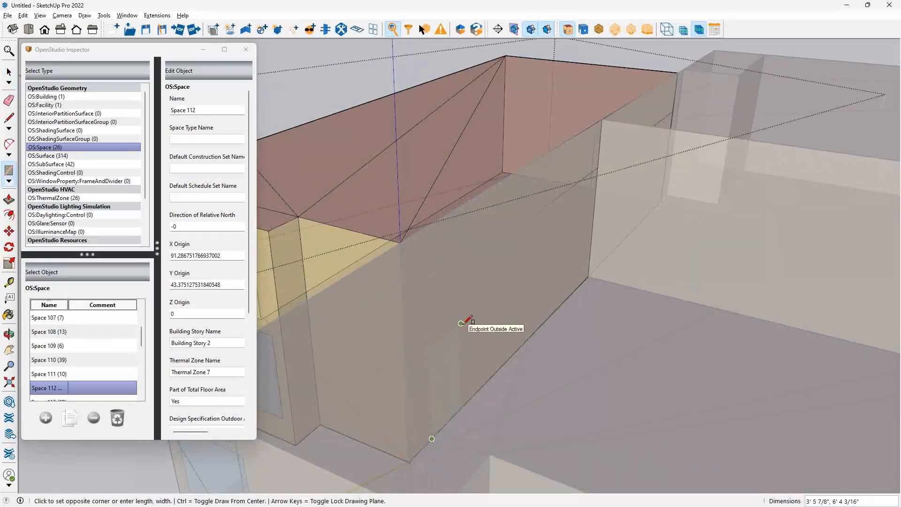
{"action": "key", "text": "Escape"}
{"action": "key", "text": "space"}
{"action": "middle_click_drag", "start_coordinate": [461, 323], "coordinate": [406, 417]}
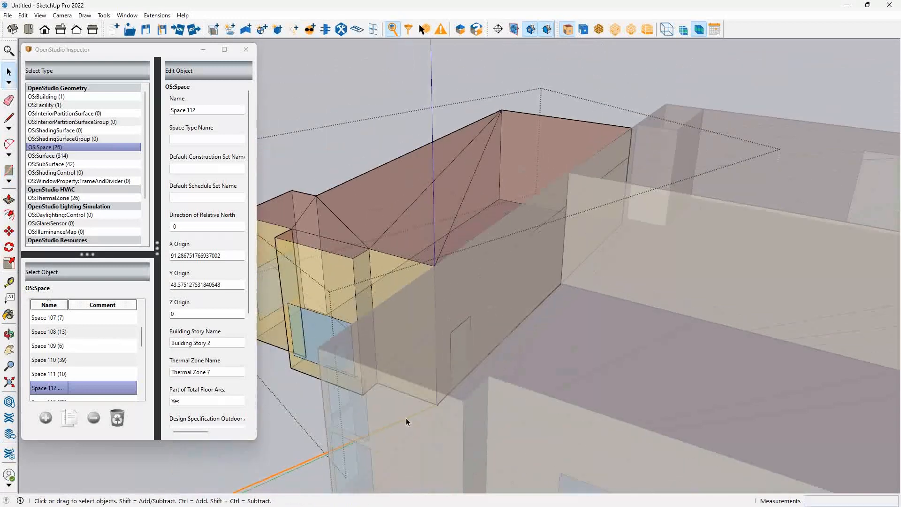
{"action": "scroll", "coordinate": [588, 351], "scroll_direction": "down", "scroll_amount": 2}
{"action": "left_click", "coordinate": [367, 407]}
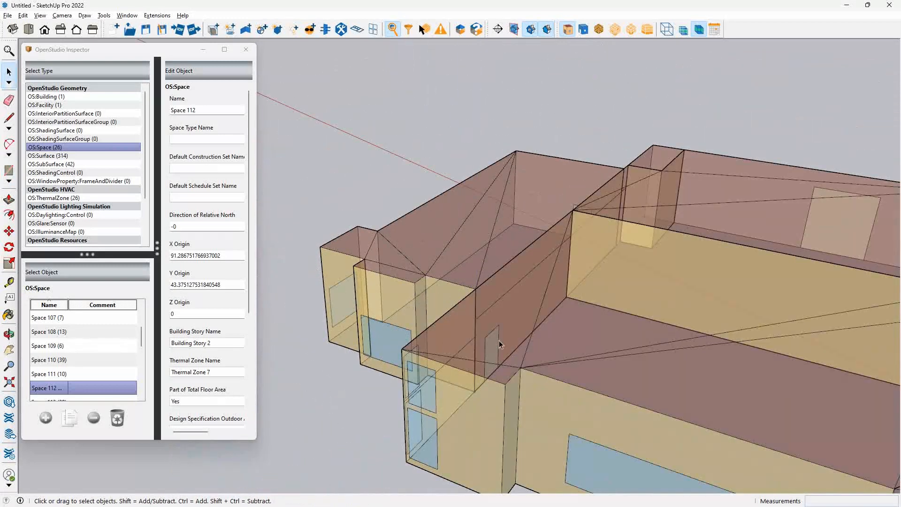
Reopen Space 112, set the rest of the model to be hidden while editing, and leave the space.
{"action": "double_click", "coordinate": [474, 248]}
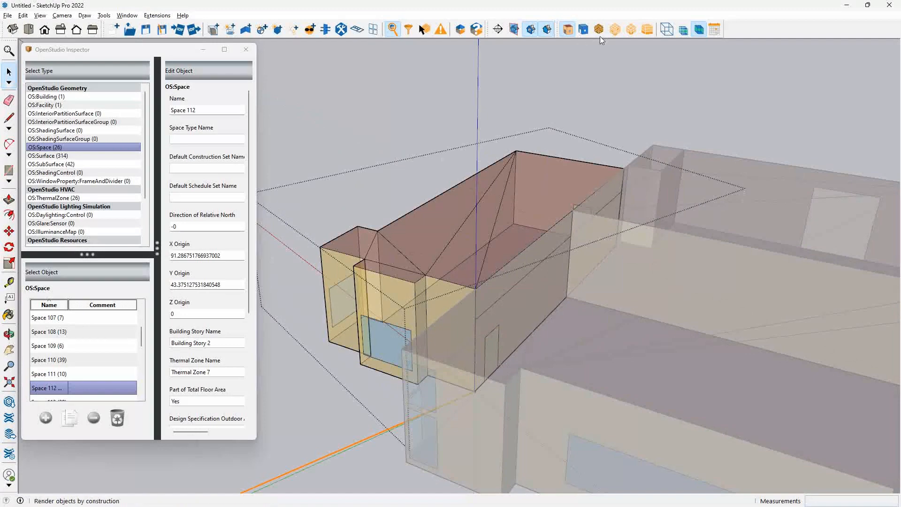
{"action": "left_click", "coordinate": [667, 31]}
{"action": "left_click", "coordinate": [267, 407]}
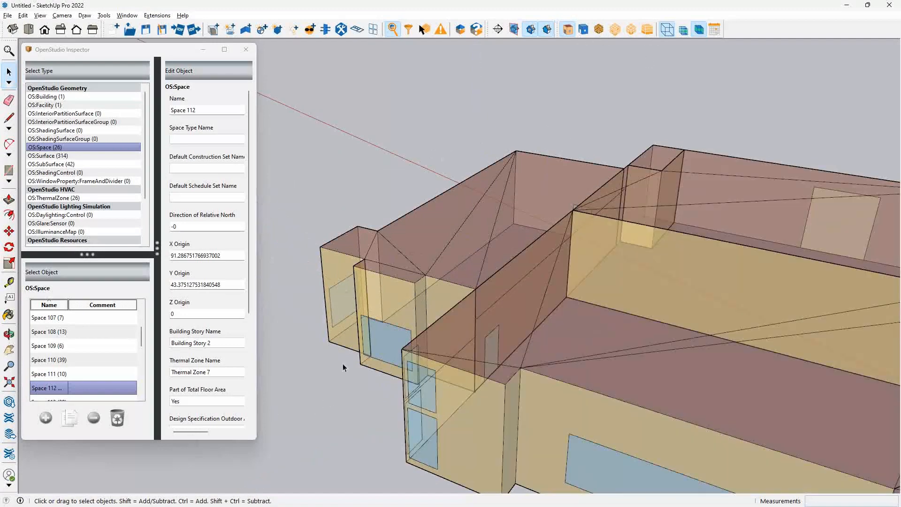
Open Space 110 and select the new door-sized sub surface on its end wall to inspect its properties.
{"action": "middle_click_drag", "start_coordinate": [349, 245], "coordinate": [658, 213]}
{"action": "double_click", "coordinate": [675, 173]}
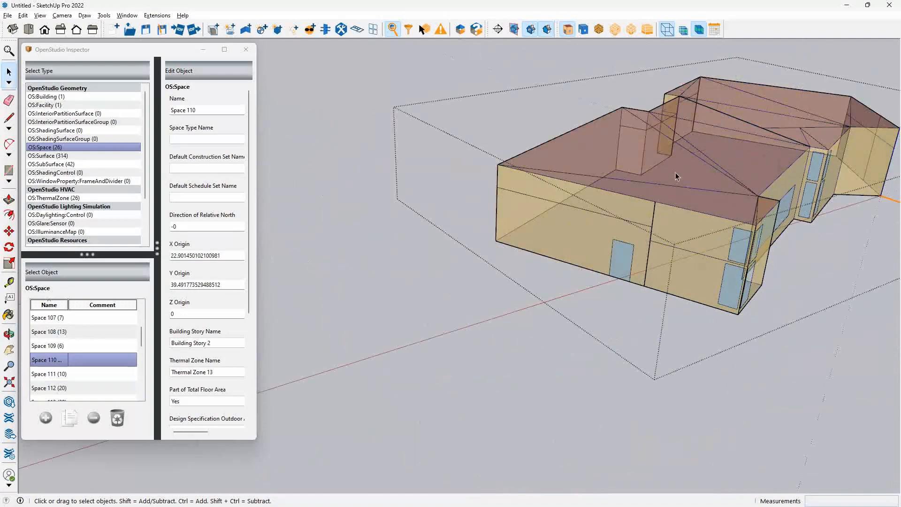
{"action": "left_click", "coordinate": [621, 261]}
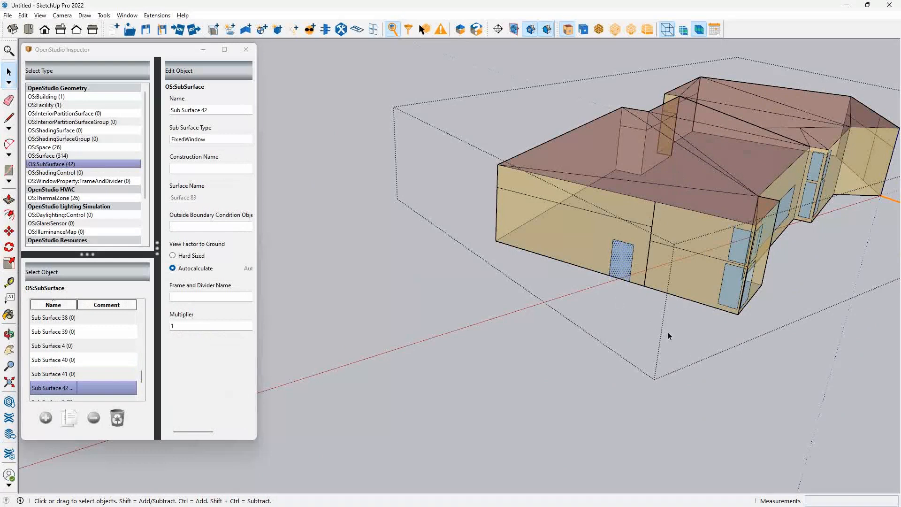
{"action": "left_click", "coordinate": [772, 401]}
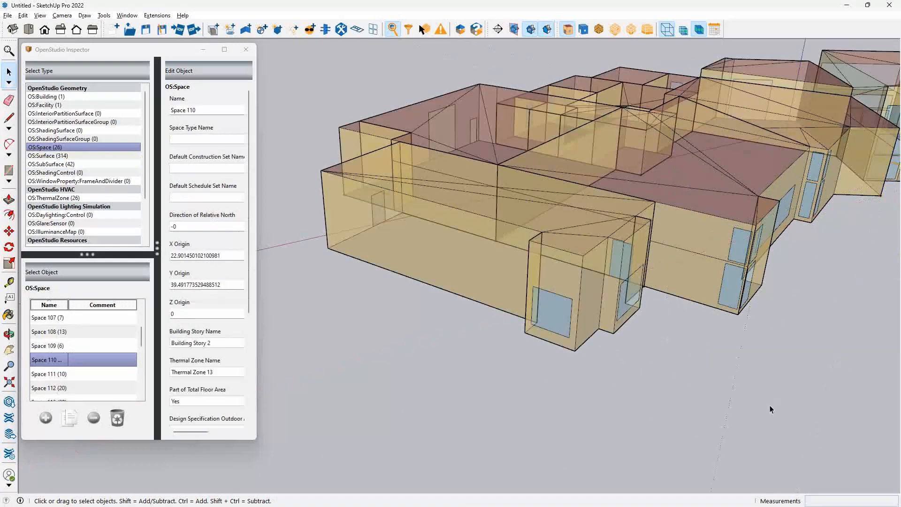
{"action": "double_click", "coordinate": [662, 175]}
{"action": "left_click", "coordinate": [624, 269]}
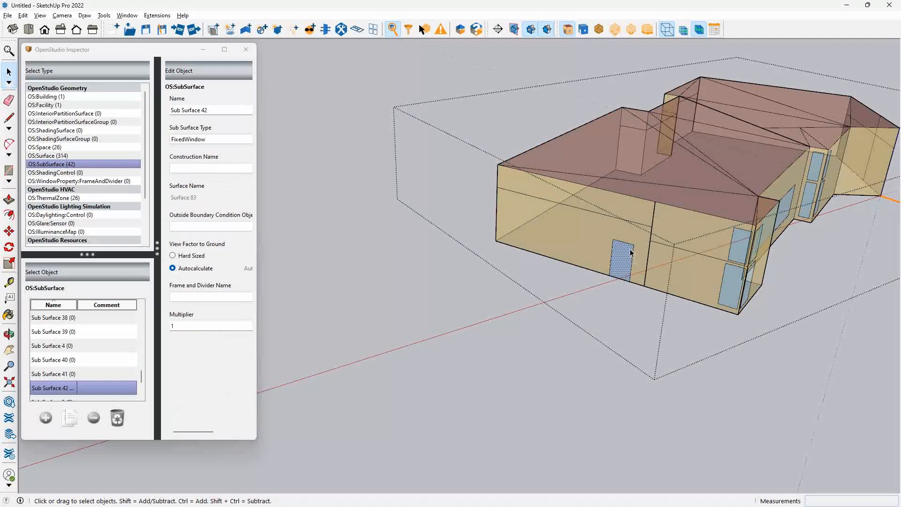
Switch to OpenStudio, remove Interior Door from the construction set's interior sub surface doors, and recheck the unused constructions in the eplusout.err log.
{"action": "key", "text": "alt+Tab"}
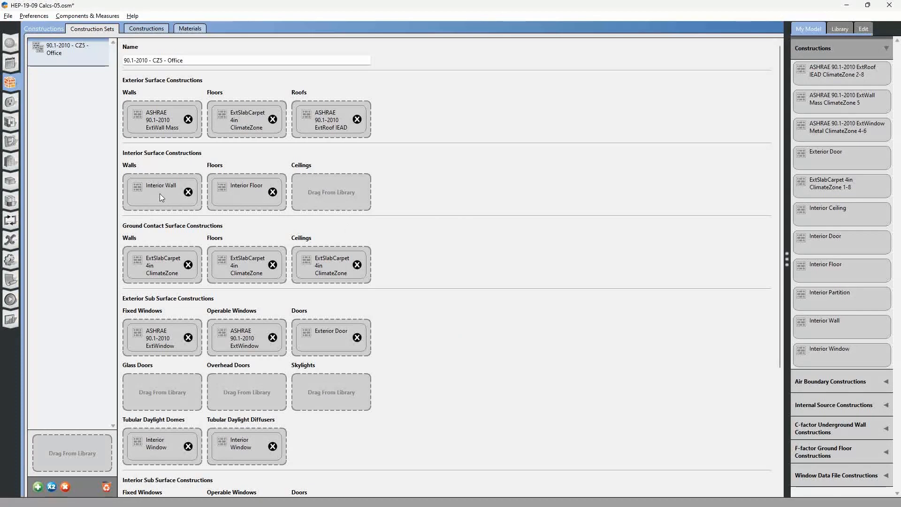
{"action": "key", "text": "alt+Tab"}
{"action": "key", "text": "Tab"}
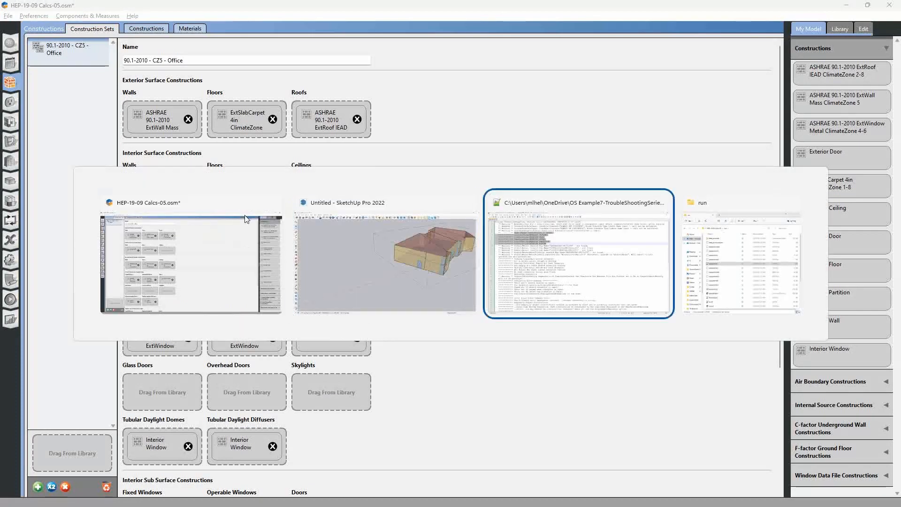
{"action": "key", "text": "alt+Tab"}
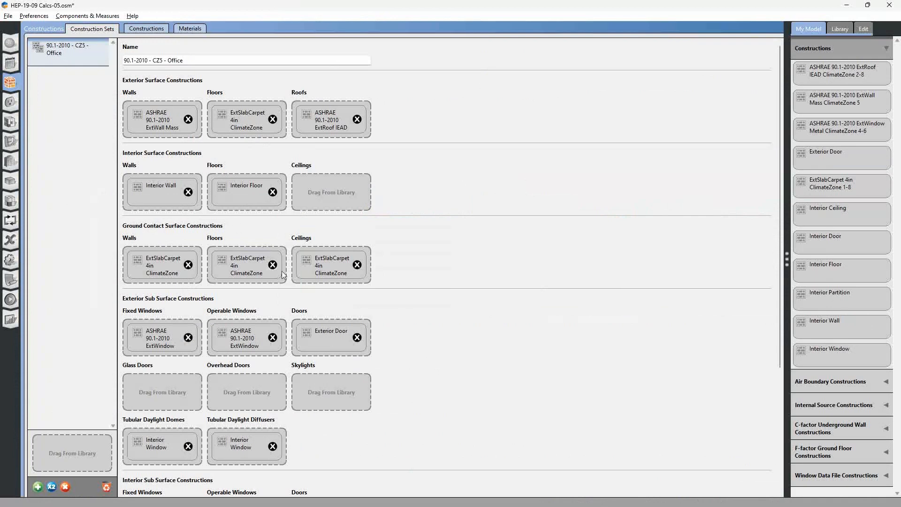
{"action": "scroll", "coordinate": [334, 428], "scroll_direction": "down", "scroll_amount": 3}
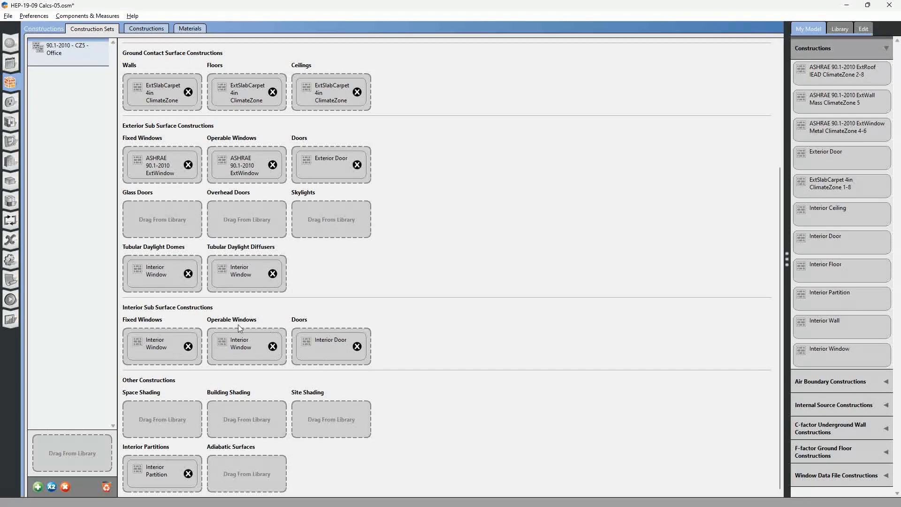
{"action": "left_click", "coordinate": [357, 346]}
{"action": "key", "text": "alt+Tab"}
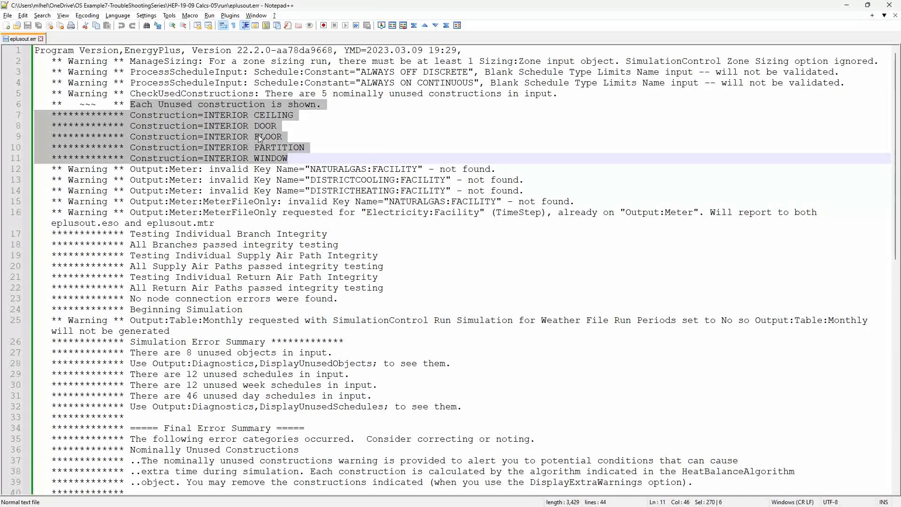
{"action": "key", "text": "alt+Tab"}
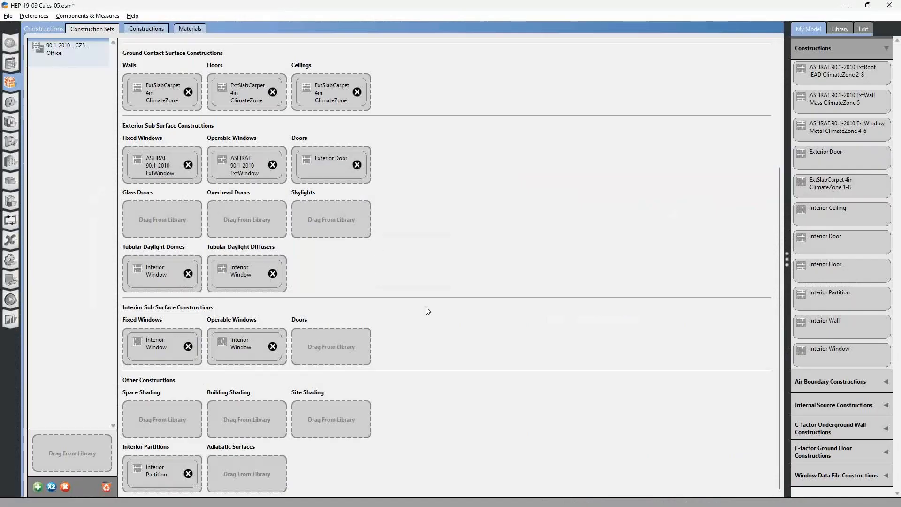
Return to the SketchUp model, leave Space 110, and turn off the X-ray view.
{"action": "key", "text": "alt+Tab"}
{"action": "key", "text": "Tab"}
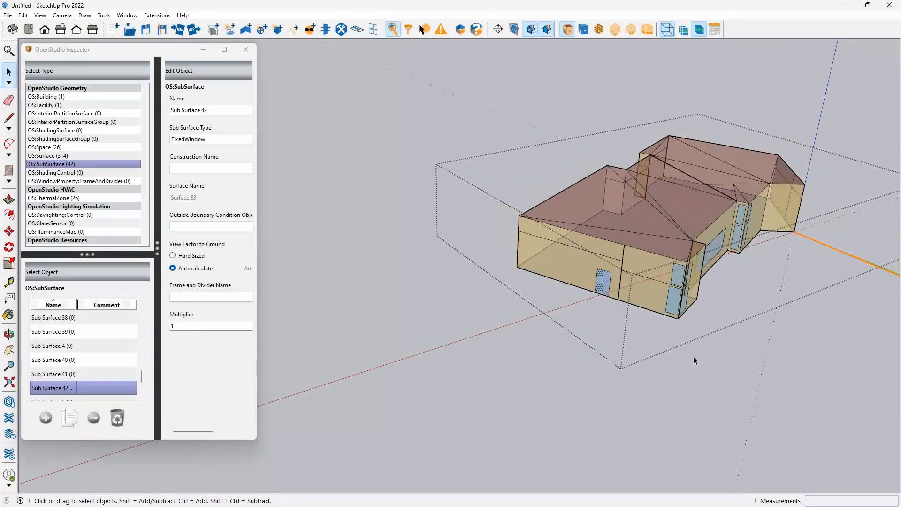
{"action": "middle_click_drag", "start_coordinate": [694, 357], "coordinate": [605, 394]}
{"action": "left_click", "coordinate": [656, 416]}
{"action": "middle_click_drag", "start_coordinate": [656, 416], "coordinate": [619, 390]}
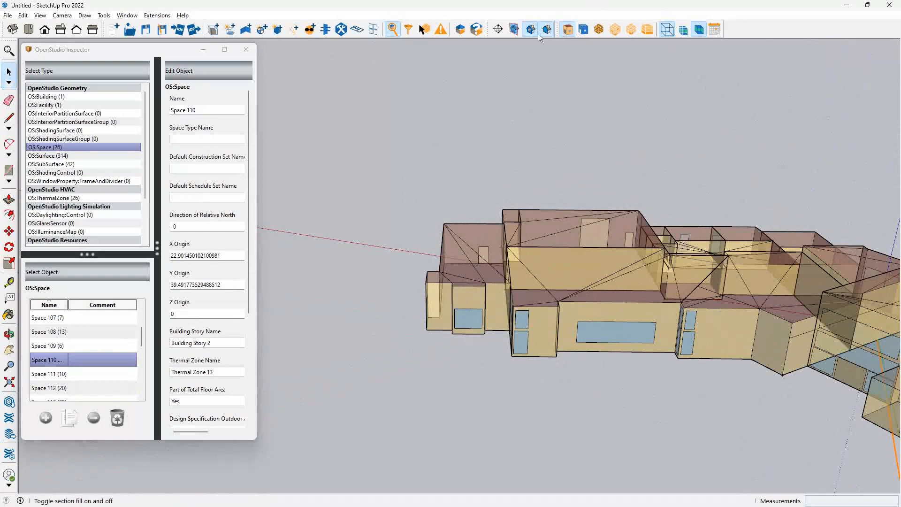
{"action": "left_click", "coordinate": [701, 29]}
Draw a rectangle about 47' 5" by 31' 8" on the roof above Space 110 and push/pull it up about 18' 9".
{"action": "middle_click_drag", "start_coordinate": [654, 69], "coordinate": [581, 230]}
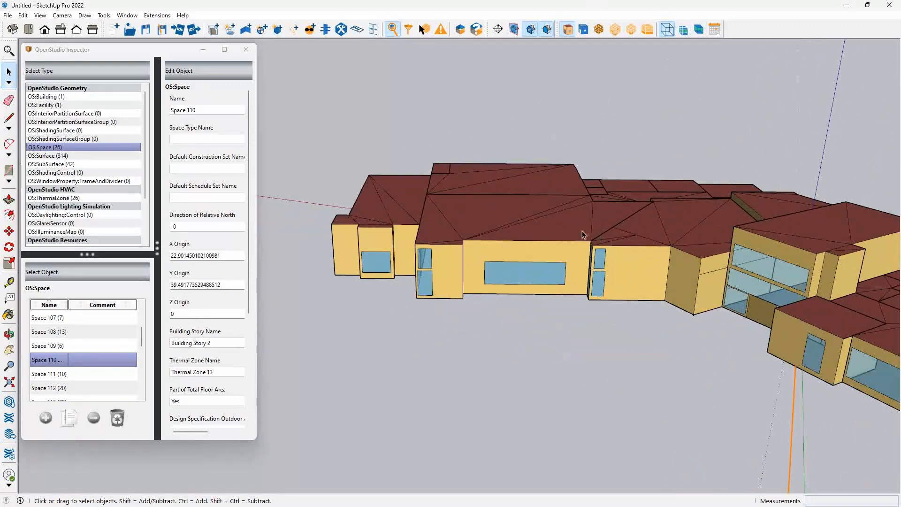
{"action": "middle_click_drag", "start_coordinate": [559, 258], "coordinate": [576, 210]}
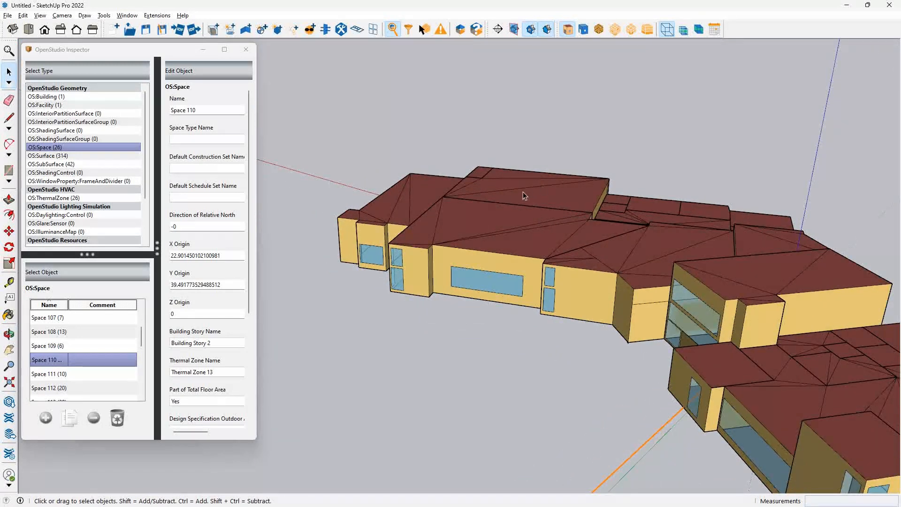
{"action": "key", "text": "r"}
{"action": "left_click", "coordinate": [480, 179]}
{"action": "left_click", "coordinate": [545, 234]}
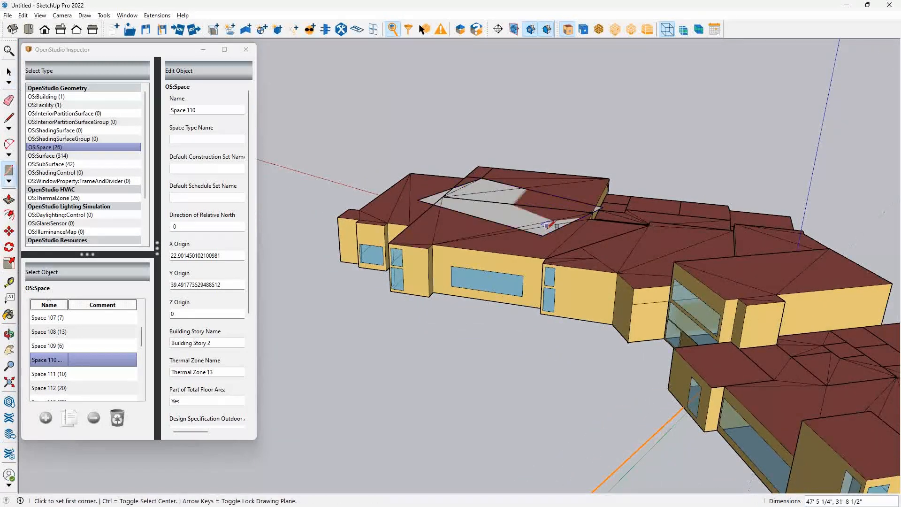
{"action": "key", "text": "p"}
{"action": "left_click", "coordinate": [519, 212]}
{"action": "left_click", "coordinate": [519, 164]}
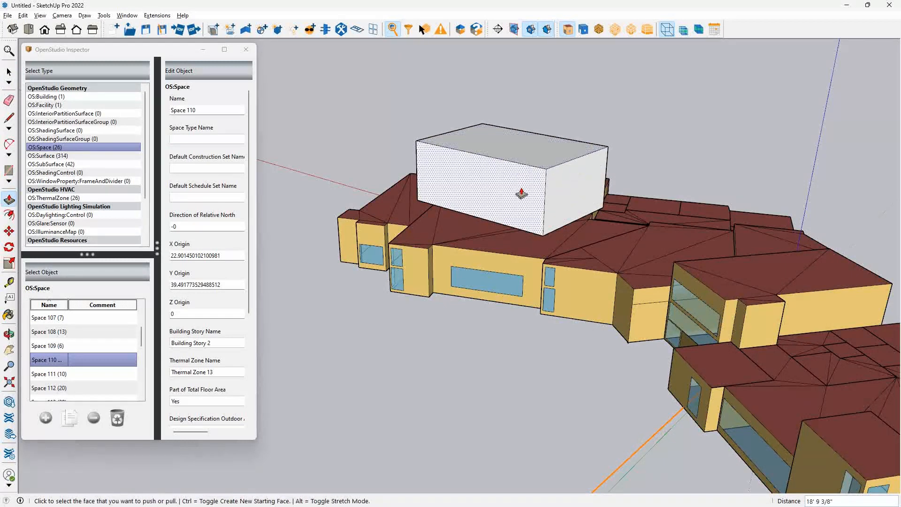
{"action": "key", "text": "space"}
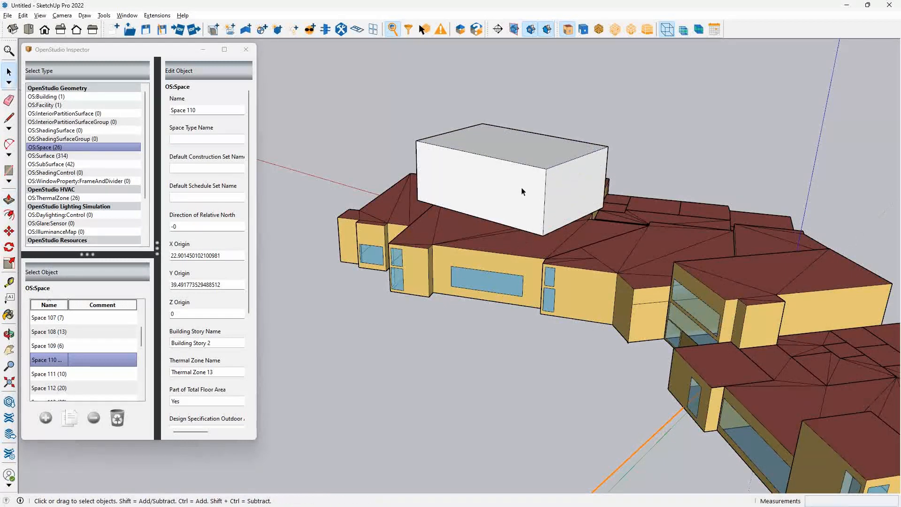
Select the whole box above Space 110 and move it straight up about 11' 2" off the roof.
{"action": "left_click", "coordinate": [522, 192]}
{"action": "left_click", "coordinate": [570, 194]}
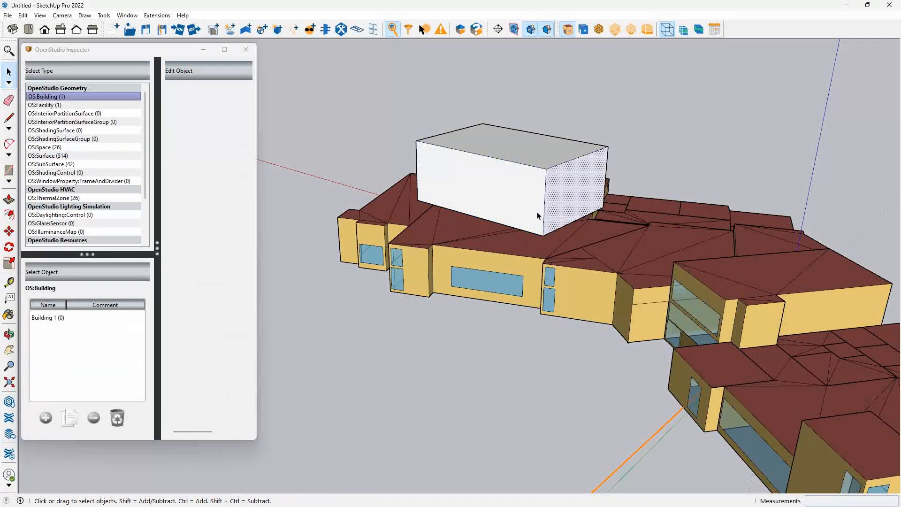
{"action": "middle_click_drag", "start_coordinate": [529, 225], "coordinate": [519, 195]}
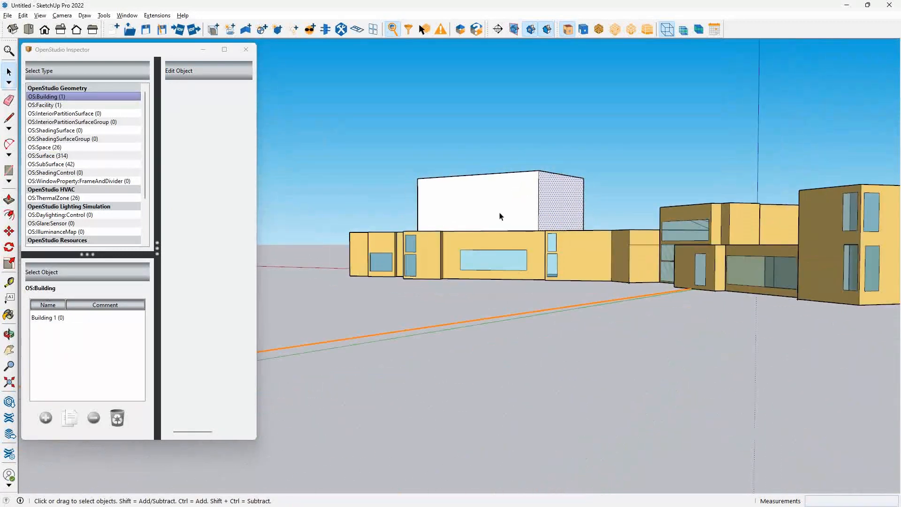
{"action": "left_click", "coordinate": [504, 209]}
{"action": "triple_click", "coordinate": [501, 209]}
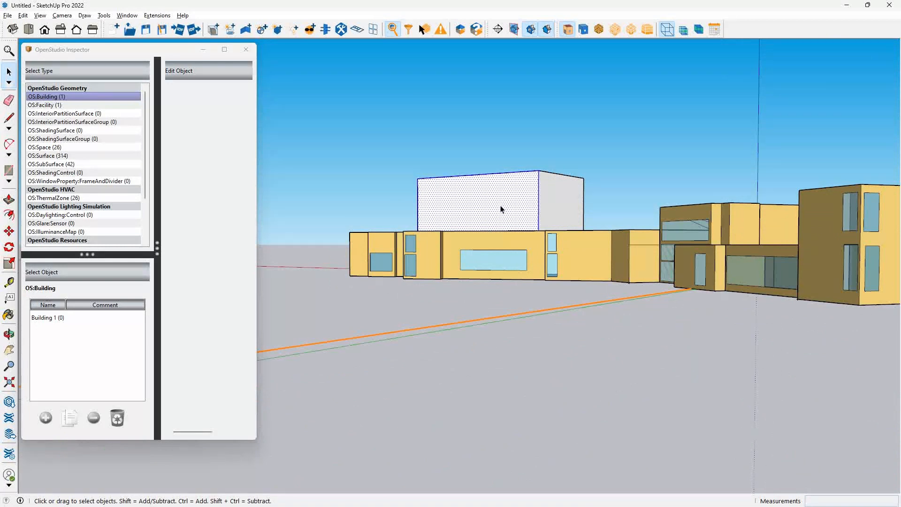
{"action": "key", "text": "m"}
{"action": "left_click_drag", "start_coordinate": [501, 209], "coordinate": [500, 174]}
{"action": "key", "text": "space"}
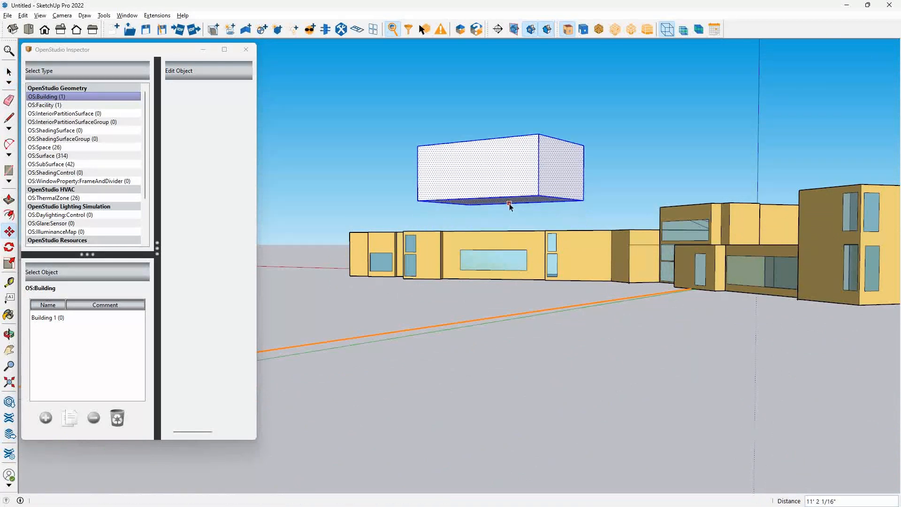
{"action": "middle_click_drag", "start_coordinate": [509, 201], "coordinate": [515, 206]}
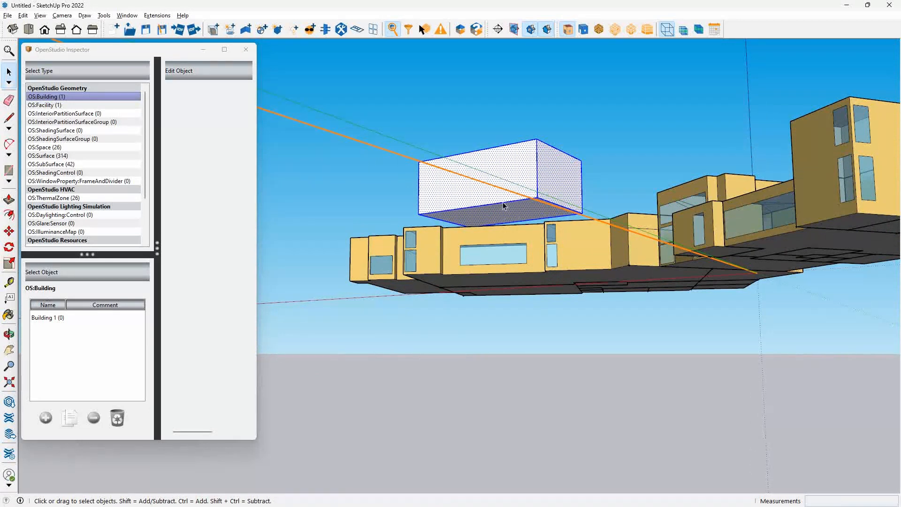
Delete the box above the roof and recheck the unused constructions listed in the eplusout.err log.
{"action": "middle_click_drag", "start_coordinate": [517, 255], "coordinate": [519, 319]}
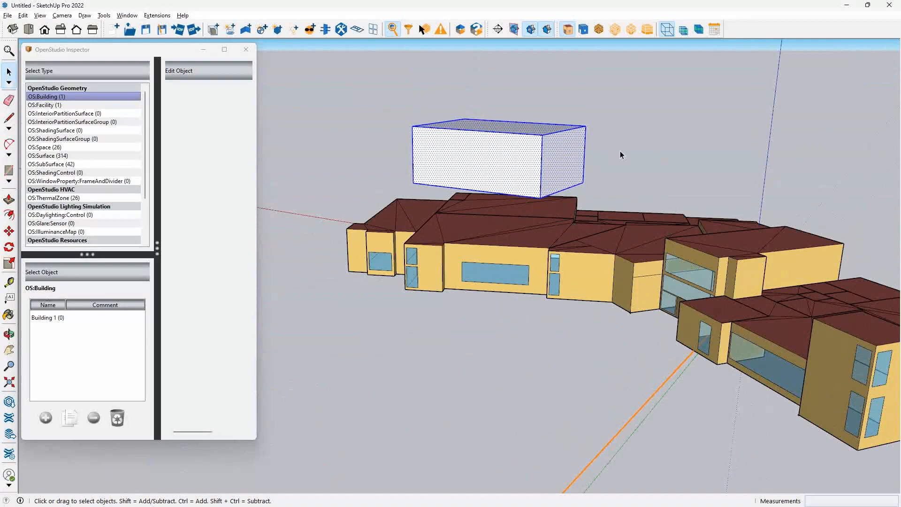
{"action": "key", "text": "Delete"}
{"action": "key", "text": "alt+Tab"}
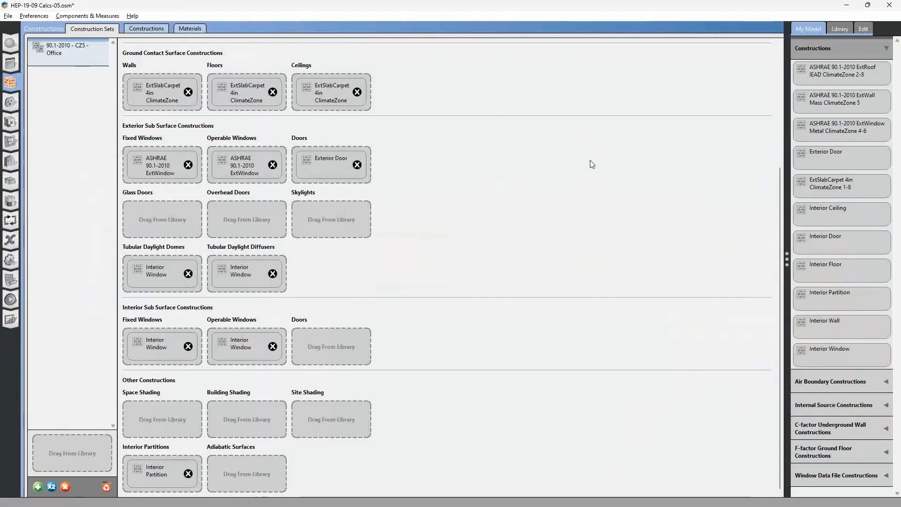
{"action": "key", "text": "alt+Tab"}
{"action": "key", "text": "alt+Tab"}
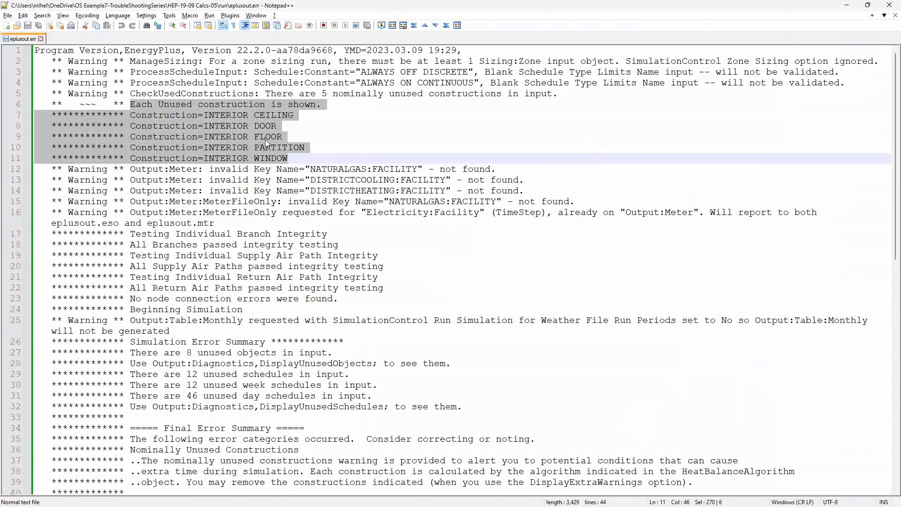
Switch to OpenStudio, remove Interior Floor from the construction set's interior surface floors, and recheck the unused constructions in the log.
{"action": "key", "text": "alt+Tab"}
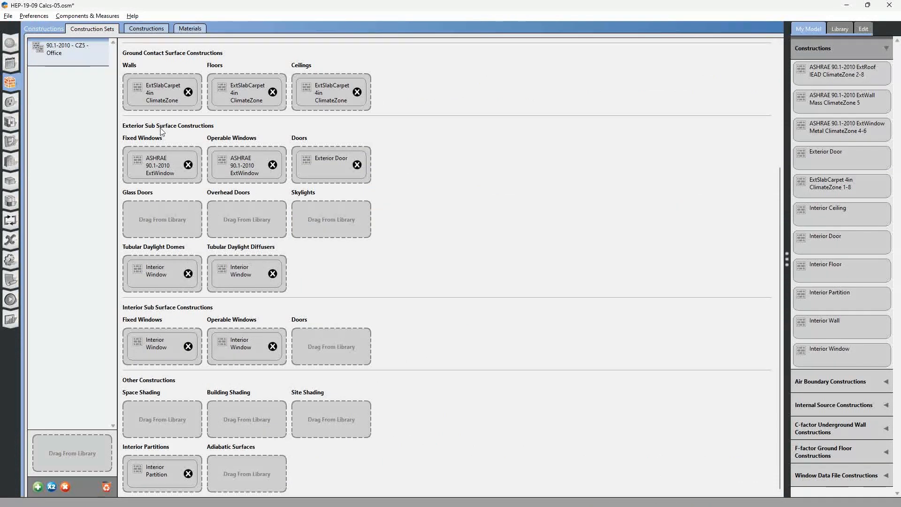
{"action": "scroll", "coordinate": [159, 136], "scroll_direction": "up", "scroll_amount": 5}
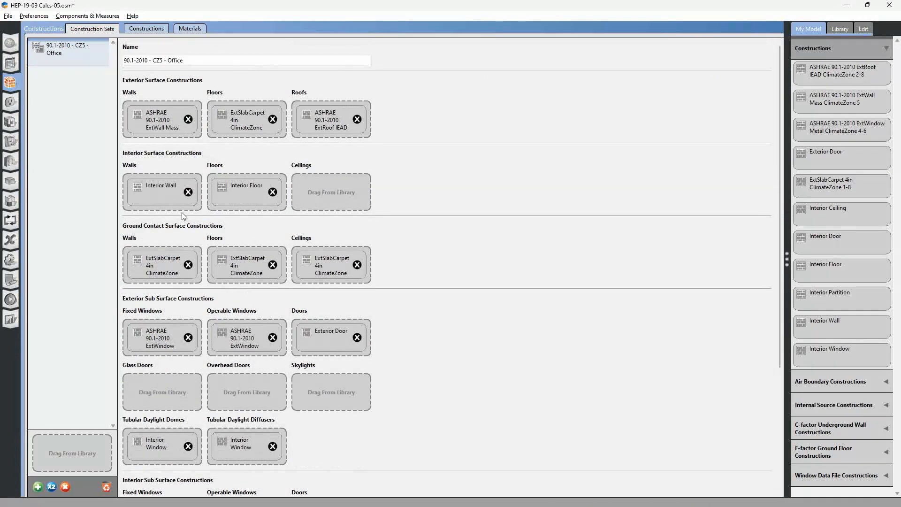
{"action": "left_click", "coordinate": [273, 192]}
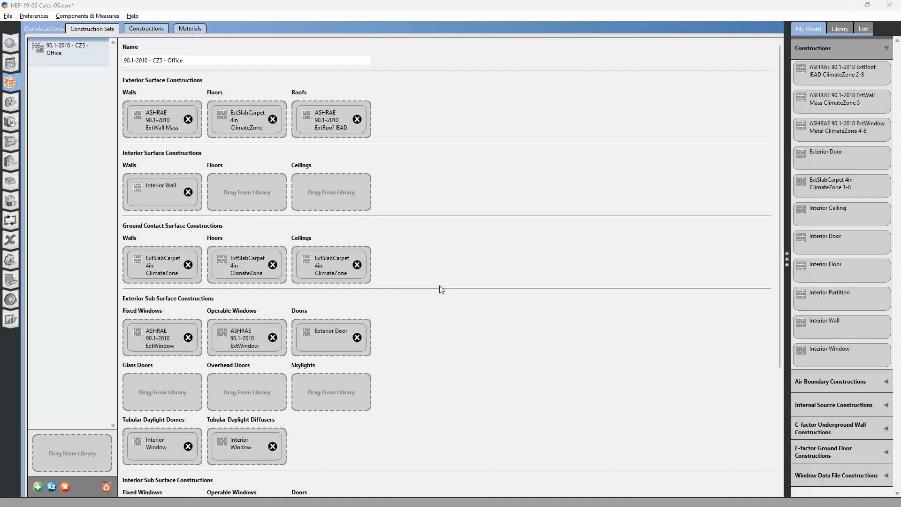
{"action": "key", "text": "alt+Tab"}
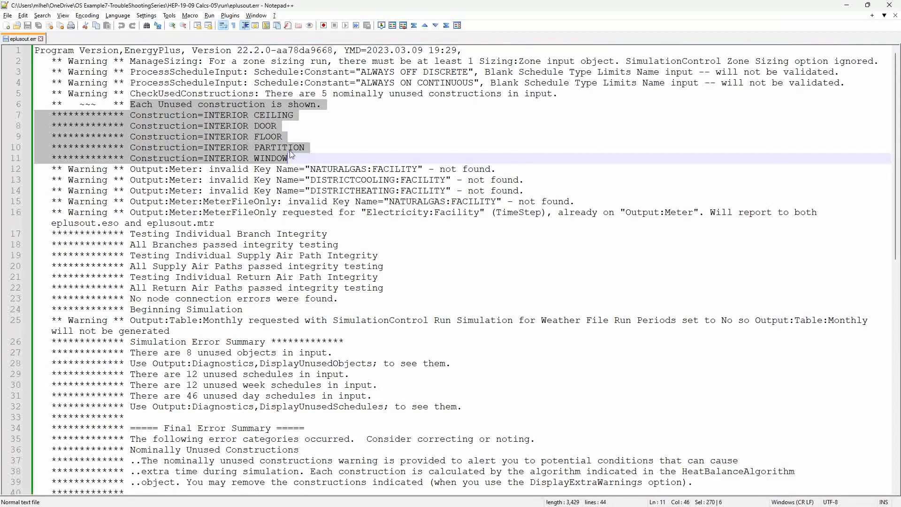
{"action": "key", "text": "alt+Tab"}
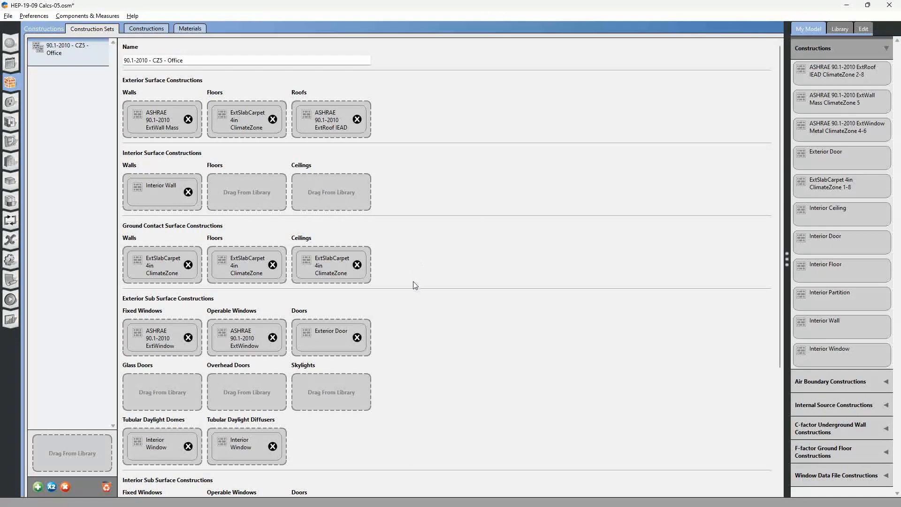
{"action": "scroll", "coordinate": [415, 289], "scroll_direction": "down", "scroll_amount": 5}
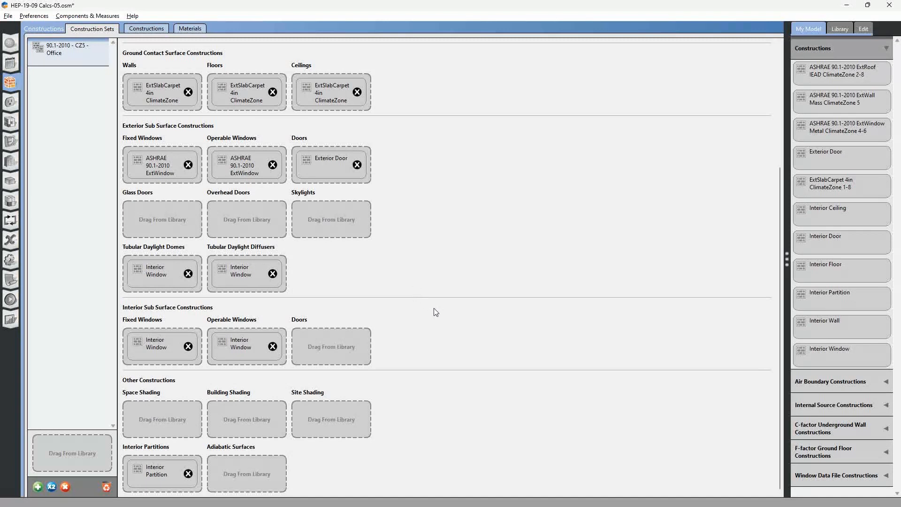
Return to the SketchUp model and open Space 110 for editing.
{"action": "key", "text": "alt+Tab"}
{"action": "key", "text": "alt+Tab"}
{"action": "key", "text": "alt+Tab"}
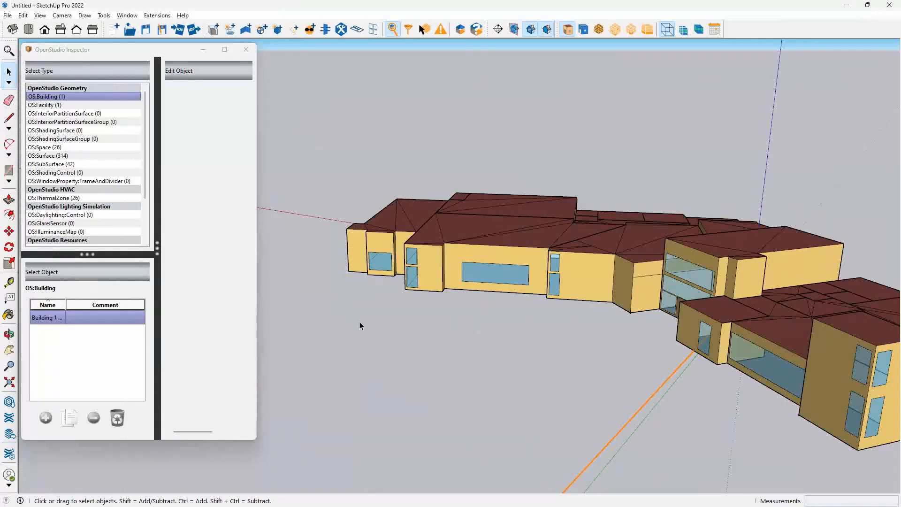
{"action": "mouse_move", "coordinate": [360, 321]}
{"action": "middle_mouse_down"}
{"action": "mouse_move", "coordinate": [446, 325]}
{"action": "mouse_move", "coordinate": [466, 372]}
{"action": "middle_mouse_up"}
{"action": "scroll", "coordinate": [507, 307], "scroll_direction": "up", "scroll_amount": 5}
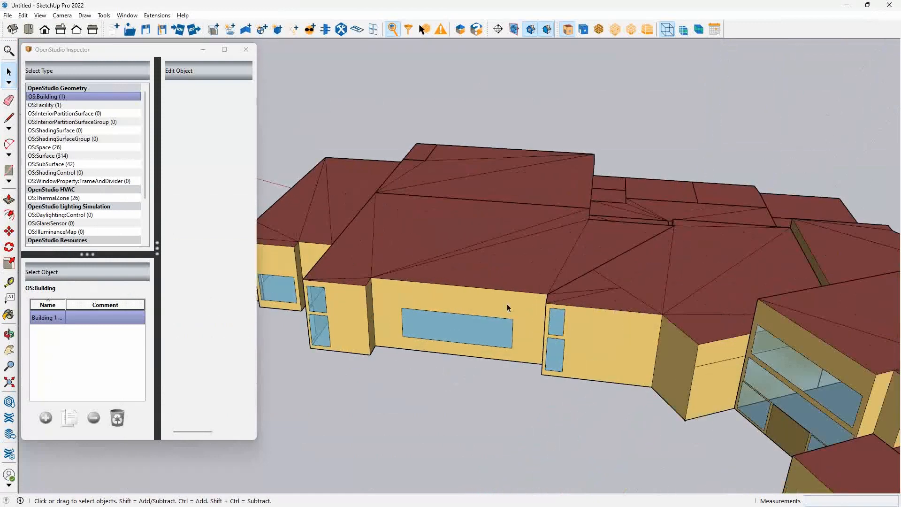
{"action": "scroll", "coordinate": [440, 300], "scroll_direction": "up", "scroll_amount": 3}
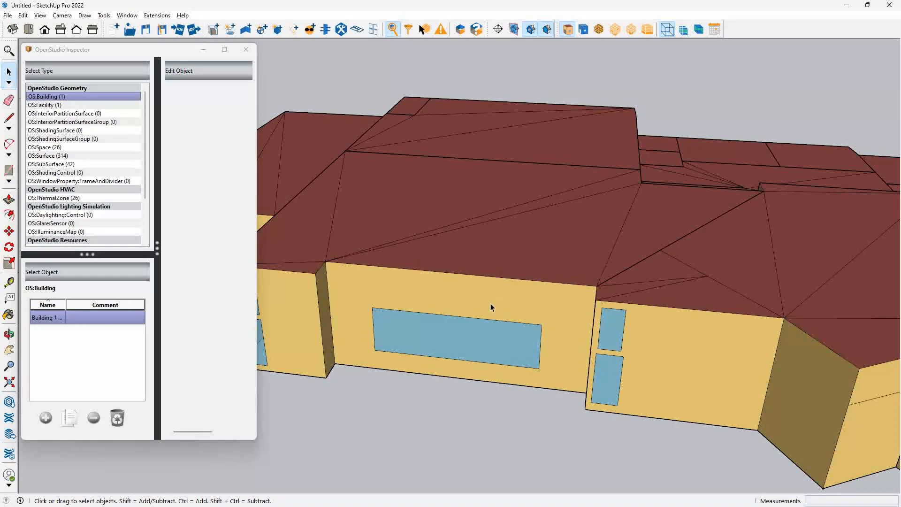
{"action": "middle_click_drag", "start_coordinate": [523, 272], "coordinate": [478, 304]}
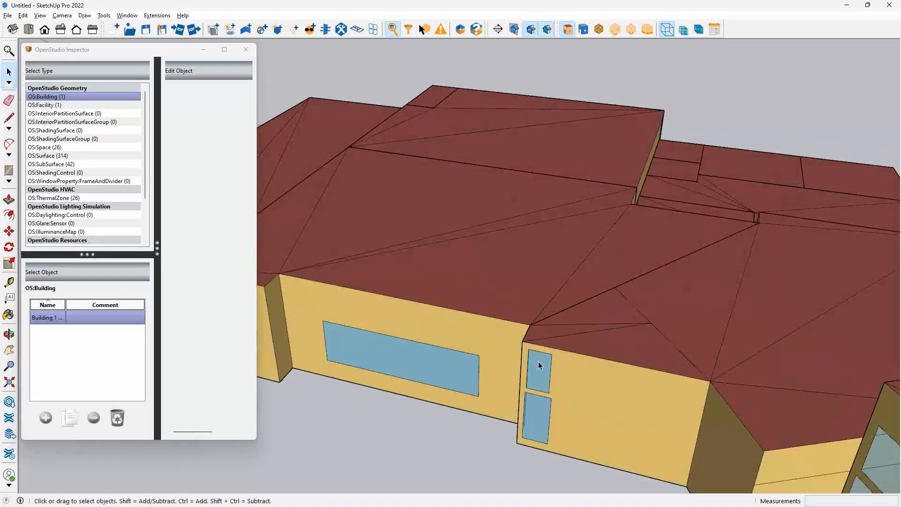
{"action": "scroll", "coordinate": [494, 390], "scroll_direction": "down", "scroll_amount": 2}
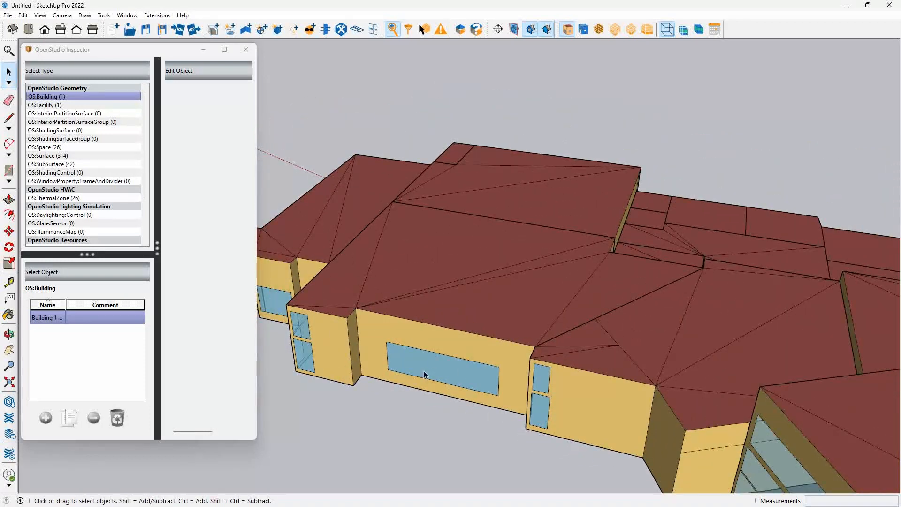
{"action": "scroll", "coordinate": [424, 374], "scroll_direction": "up", "scroll_amount": 1}
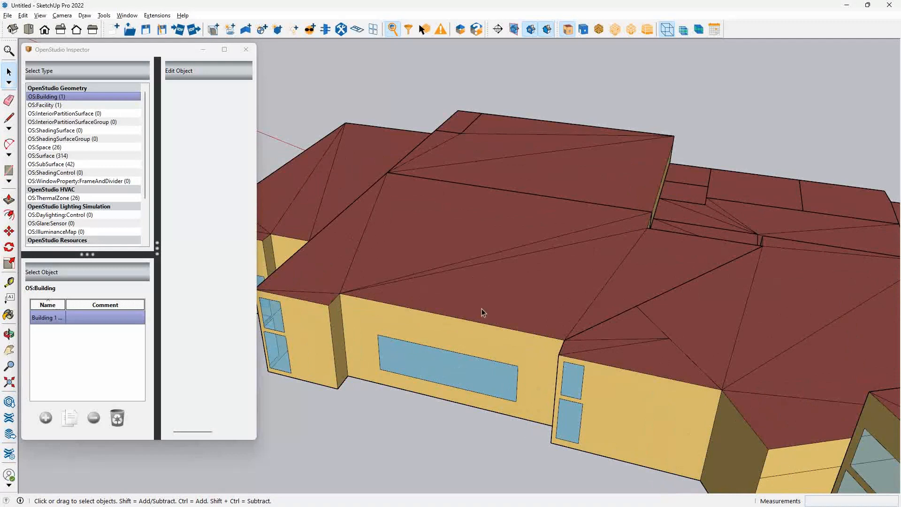
{"action": "double_click", "coordinate": [478, 336]}
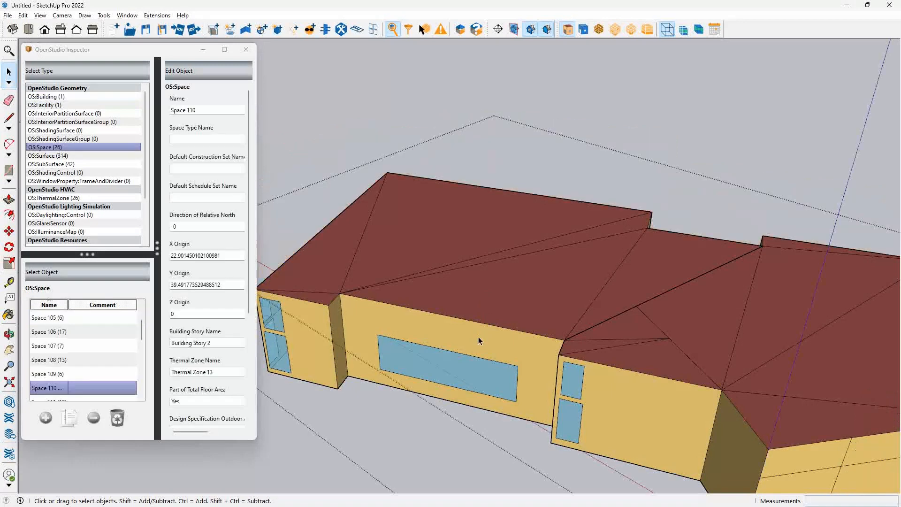
Hide three roof surfaces over Space 110 and select its long interior wall opposite the window to inspect its properties.
{"action": "left_click", "coordinate": [495, 295]}
{"action": "key", "text": "h"}
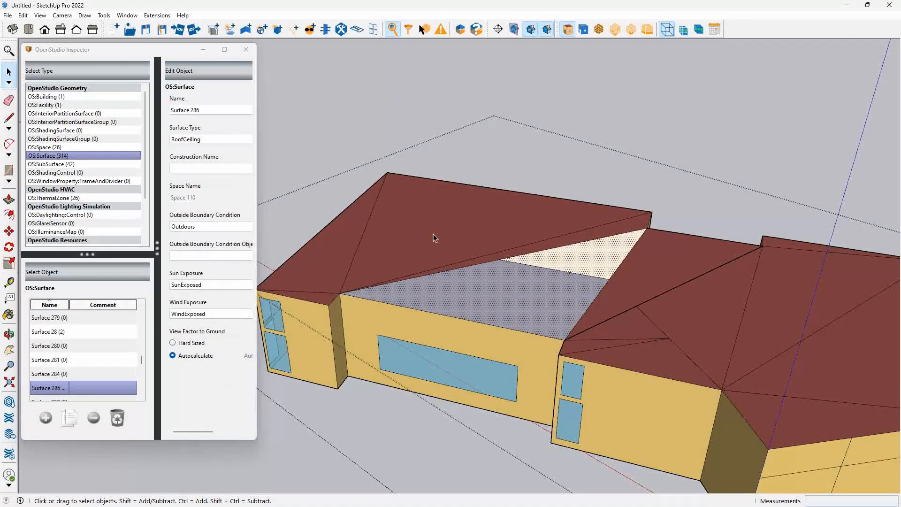
{"action": "left_click", "coordinate": [432, 234]}
{"action": "key", "text": "h"}
{"action": "left_click", "coordinate": [465, 264]}
{"action": "key", "text": "h"}
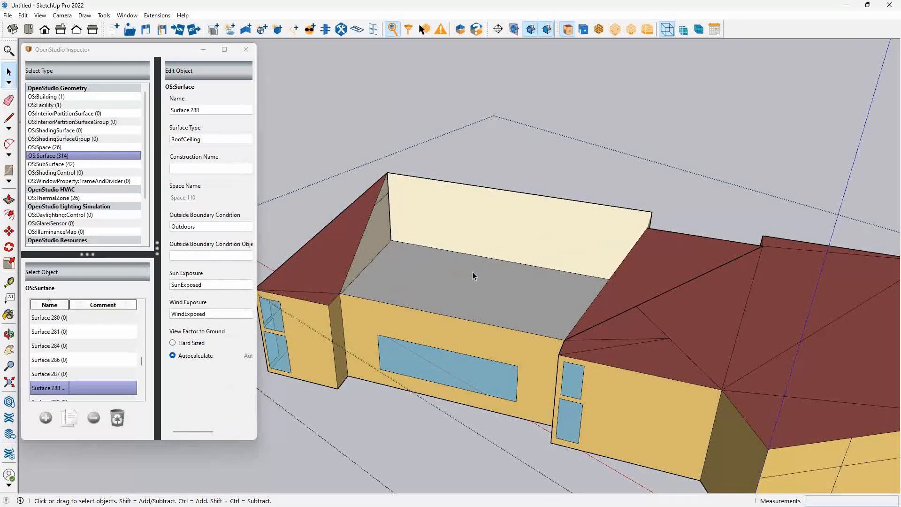
{"action": "middle_click_drag", "start_coordinate": [488, 267], "coordinate": [547, 392]}
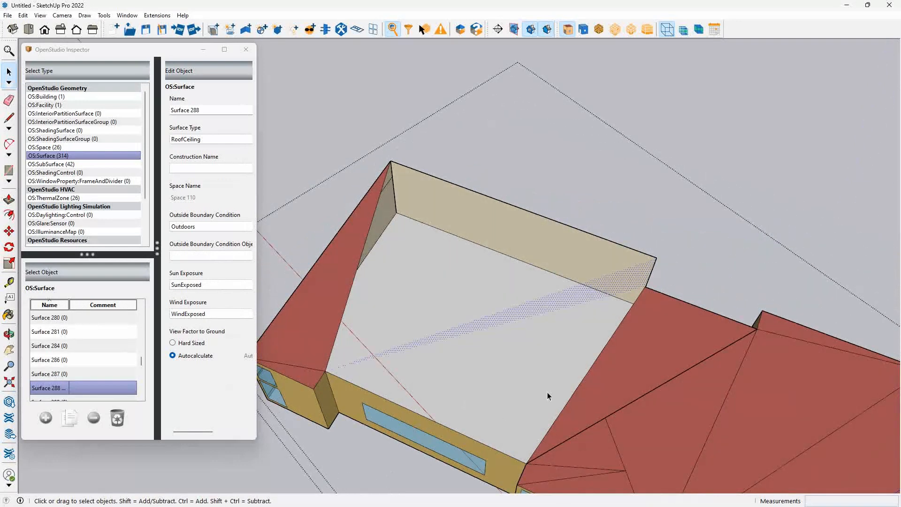
{"action": "left_click", "coordinate": [491, 229]}
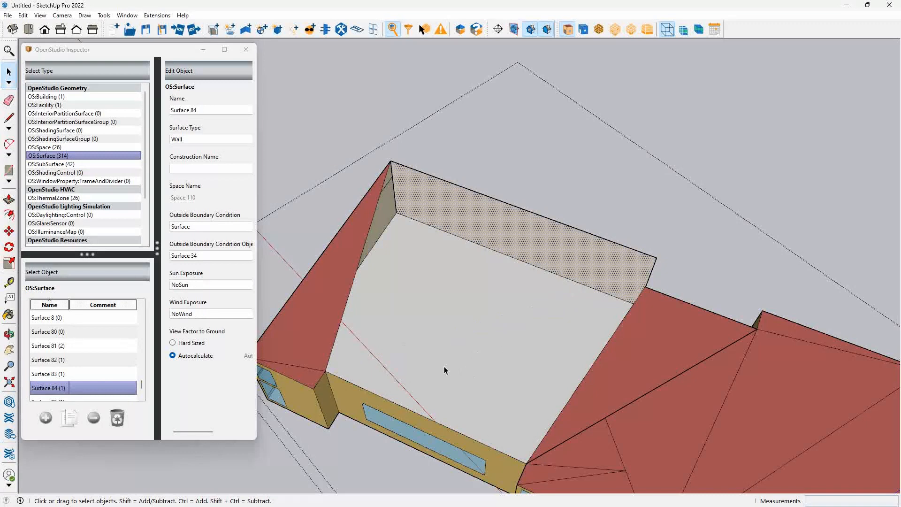
{"action": "key", "text": "r"}
{"action": "left_click", "coordinate": [427, 391]}
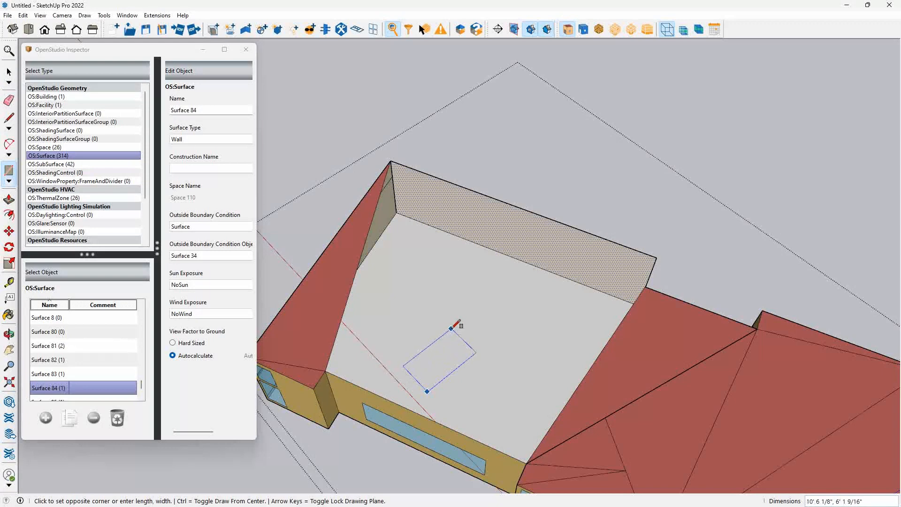
{"action": "middle_click_drag", "start_coordinate": [450, 321], "coordinate": [457, 300]}
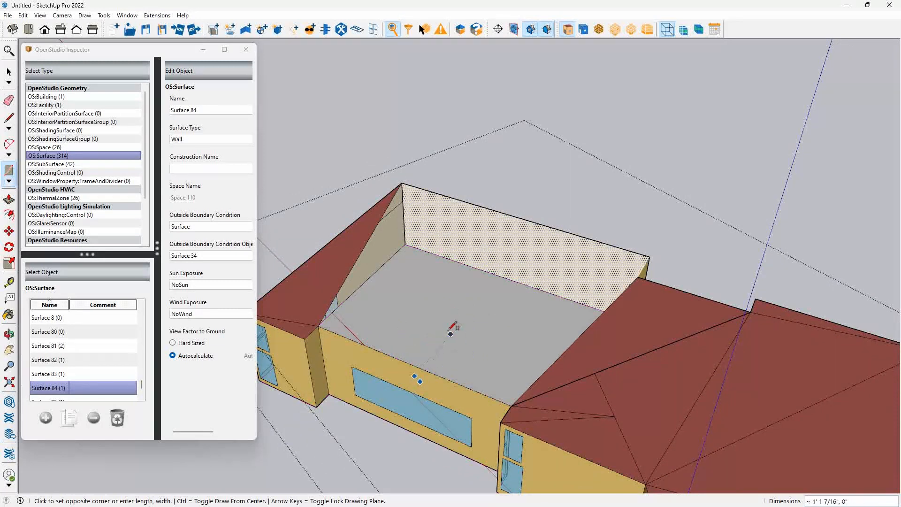
{"action": "key", "text": "Escape"}
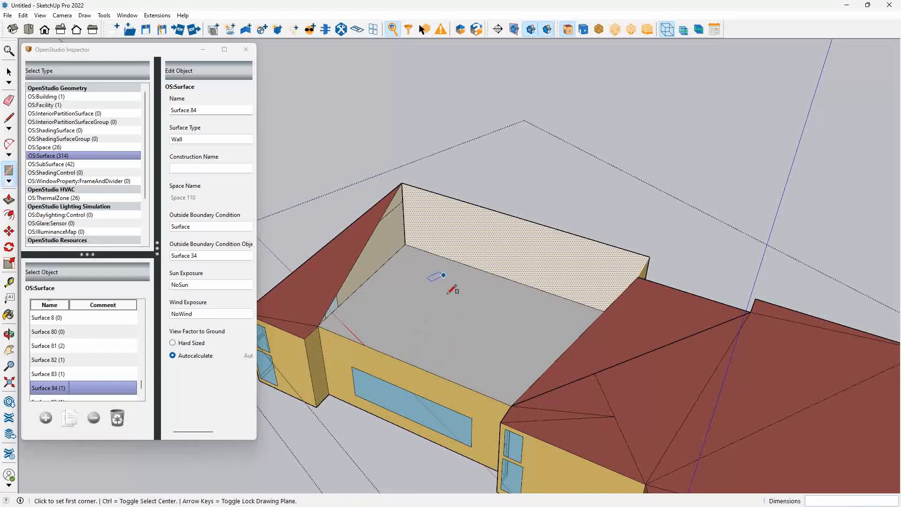
{"action": "key", "text": "space"}
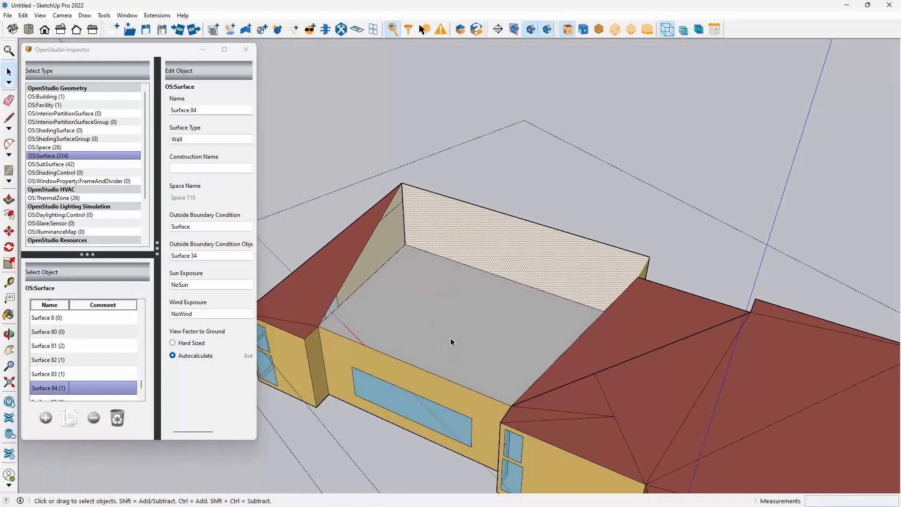
{"action": "key", "text": "r"}
{"action": "left_click", "coordinate": [440, 363]}
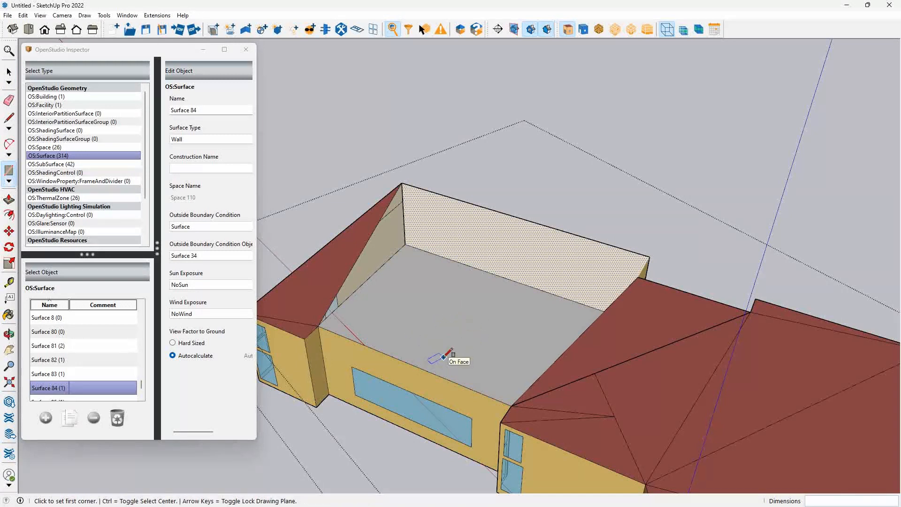
View Space 110 from the top in parallel projection.
{"action": "left_click", "coordinate": [37, 31]}
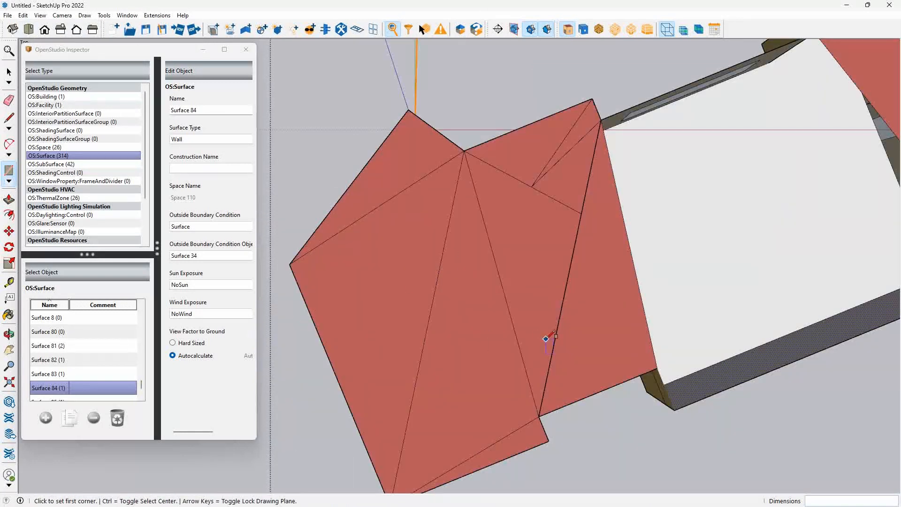
{"action": "left_click", "coordinate": [62, 15]}
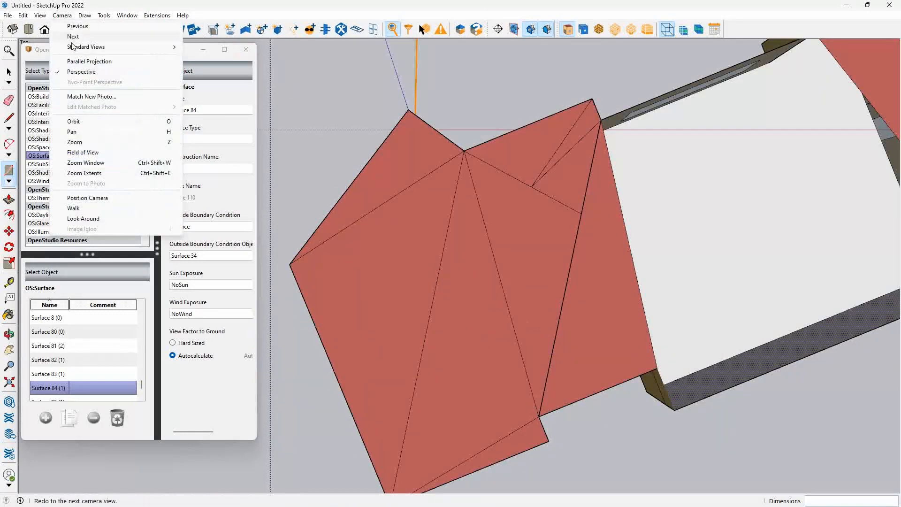
{"action": "left_click", "coordinate": [89, 61]}
{"action": "scroll", "coordinate": [540, 273], "scroll_direction": "down", "scroll_amount": 4}
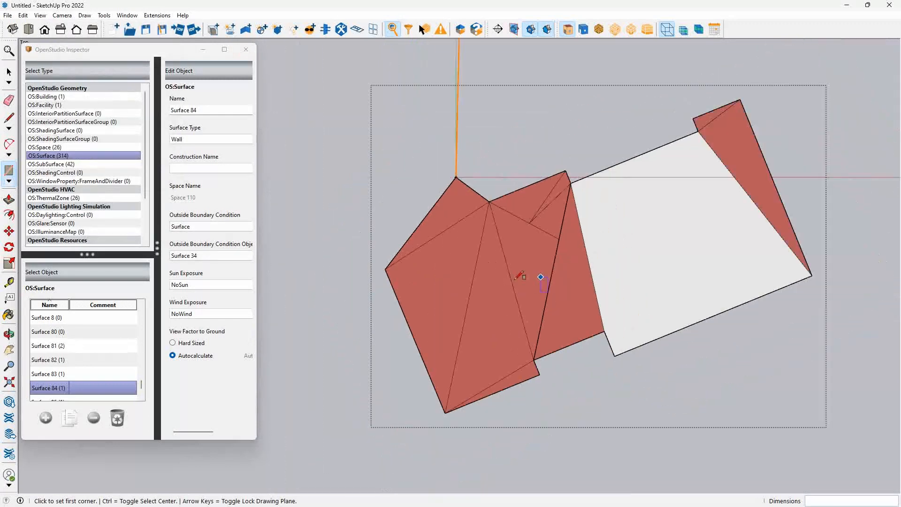
{"action": "middle_click_drag", "start_coordinate": [594, 307], "coordinate": [492, 155]}
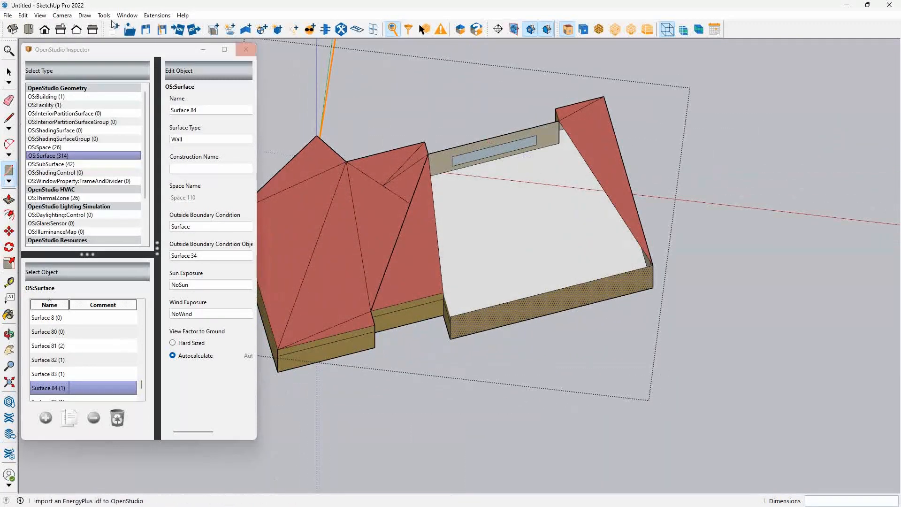
{"action": "left_click", "coordinate": [28, 29]}
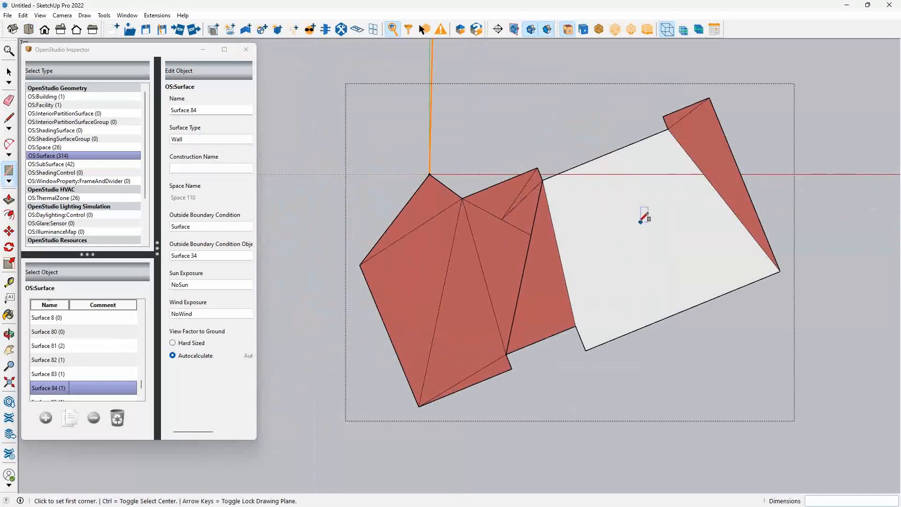
Draw a rectangle about 8' 6" by 6' 5" on Space 110's floor, add a smaller one inside, and delete their shared edge to leave a U-shape.
{"action": "scroll", "coordinate": [630, 184], "scroll_direction": "up", "scroll_amount": 5}
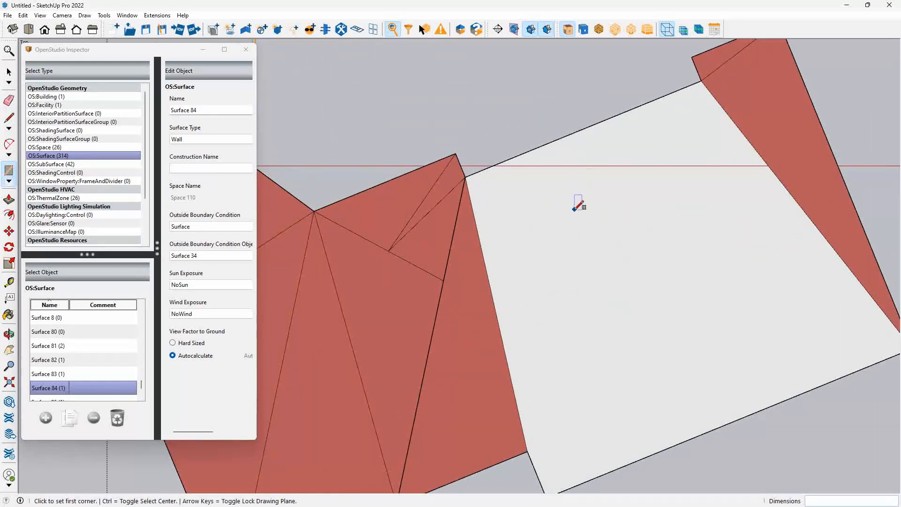
{"action": "left_click", "coordinate": [575, 224]}
{"action": "left_click", "coordinate": [646, 169]}
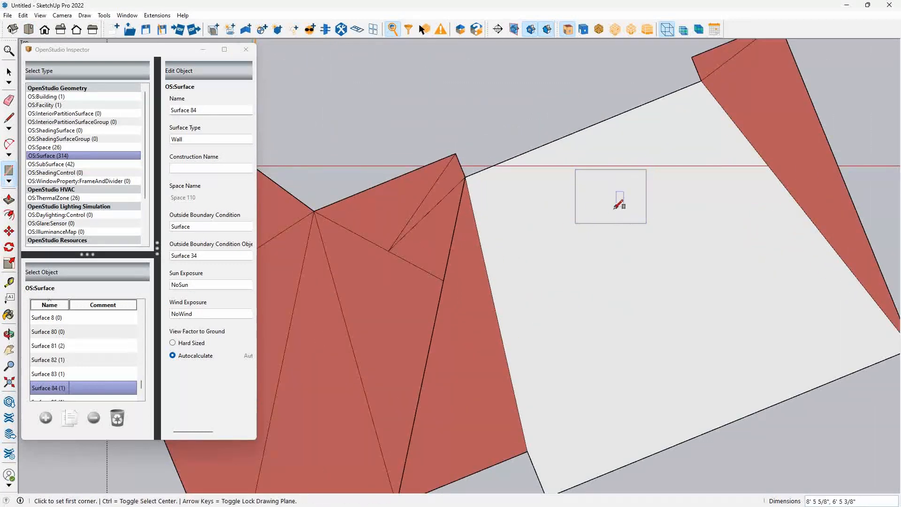
{"action": "left_click", "coordinate": [585, 223]}
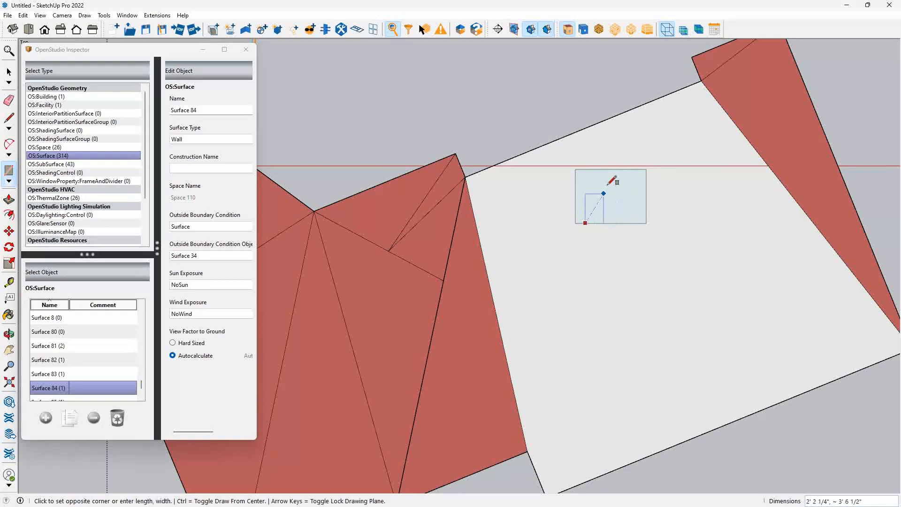
{"action": "left_click", "coordinate": [634, 173]}
{"action": "key", "text": "space"}
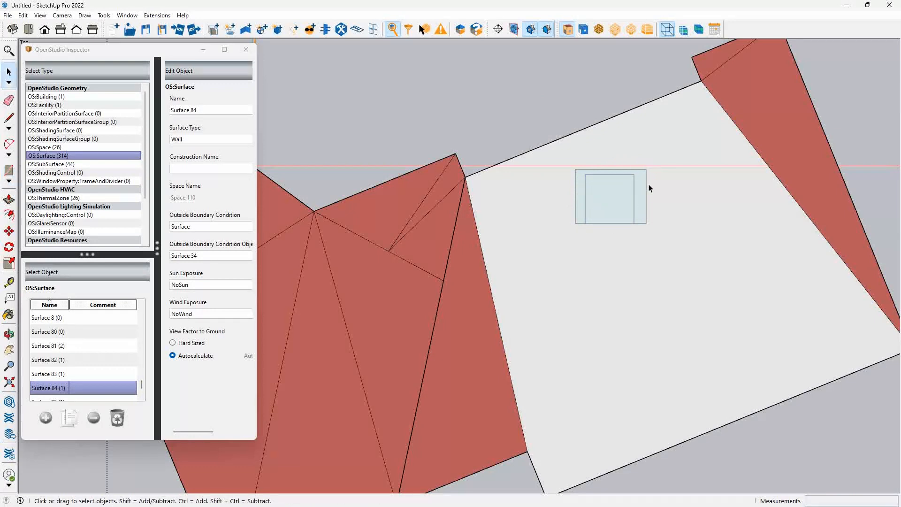
{"action": "left_click", "coordinate": [608, 223]}
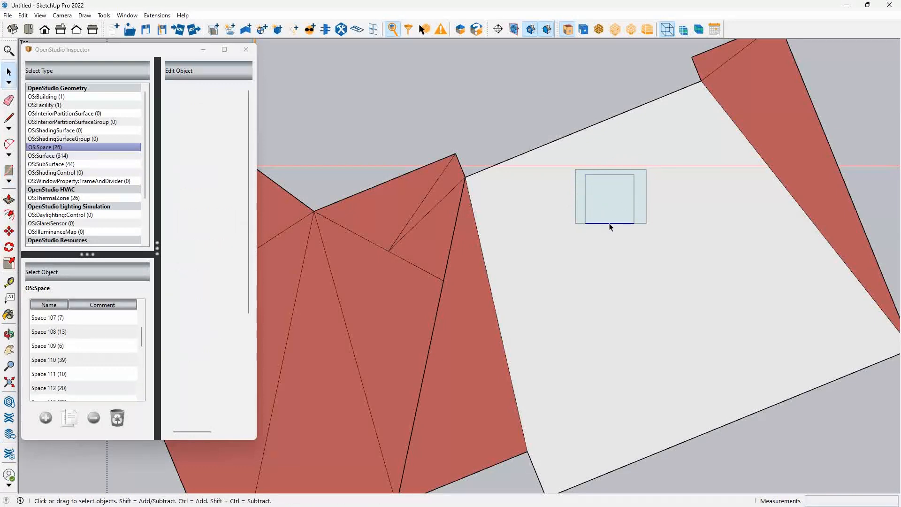
{"action": "key", "text": "Delete"}
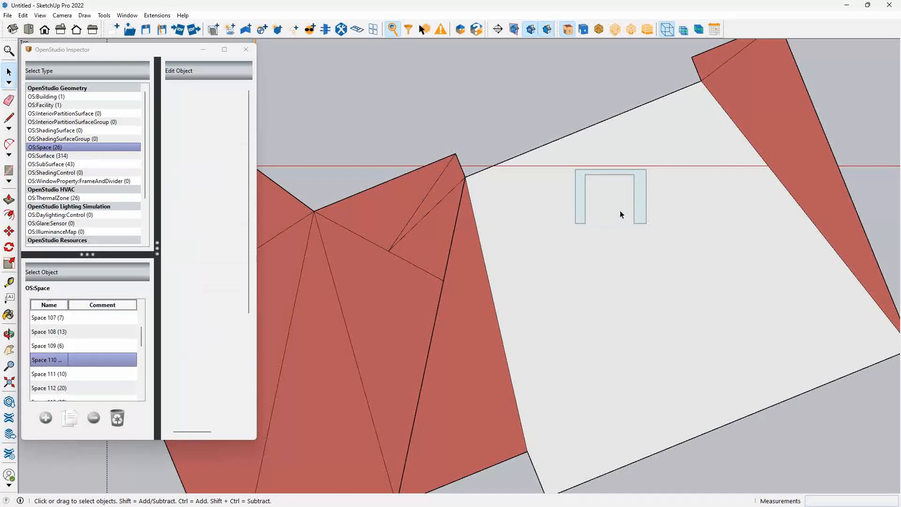
Push/Pull the U-shaped face up from the floor by about 8 feet.
{"action": "key", "text": "p"}
{"action": "left_click", "coordinate": [641, 197]}
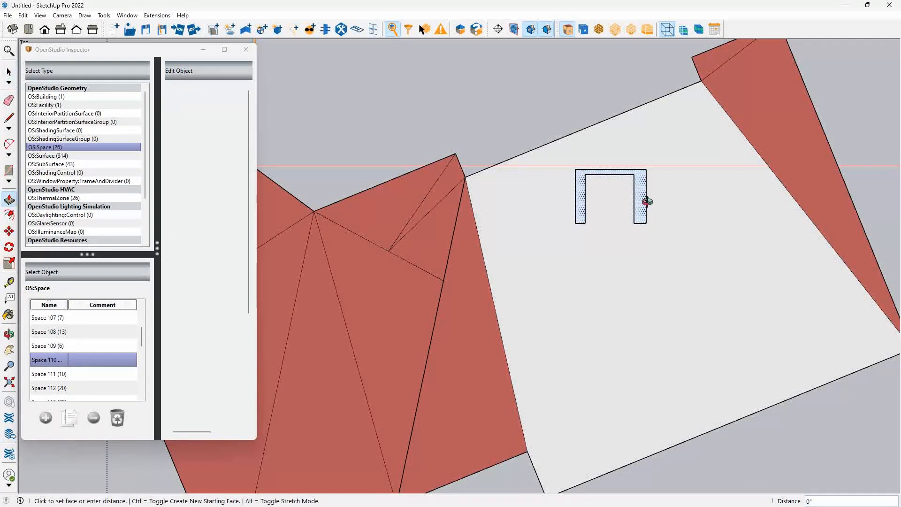
{"action": "middle_click_drag", "start_coordinate": [645, 190], "coordinate": [650, 193]}
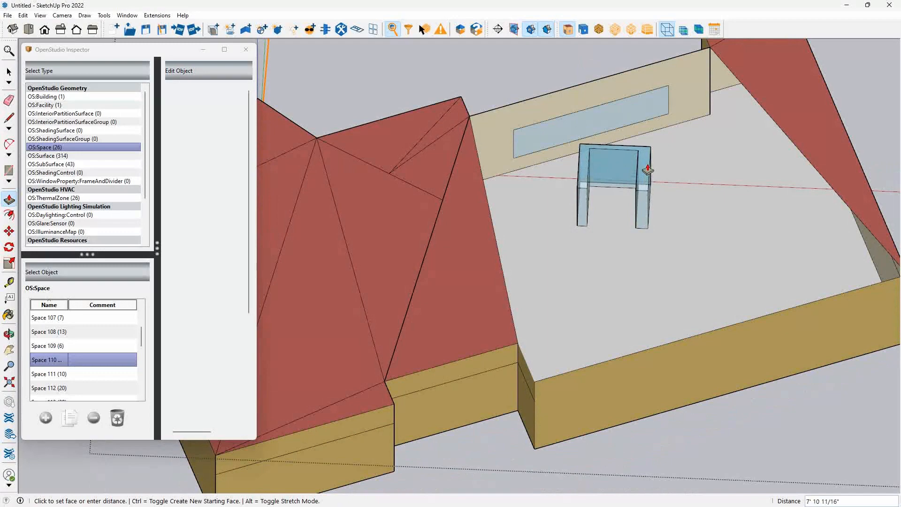
{"action": "left_click", "coordinate": [637, 186]}
{"action": "key", "text": "space"}
Delete the inner and end faces of the extruded U-shape, leaving single-layer partition panels on its outer sides.
{"action": "middle_click_drag", "start_coordinate": [619, 248], "coordinate": [632, 176]}
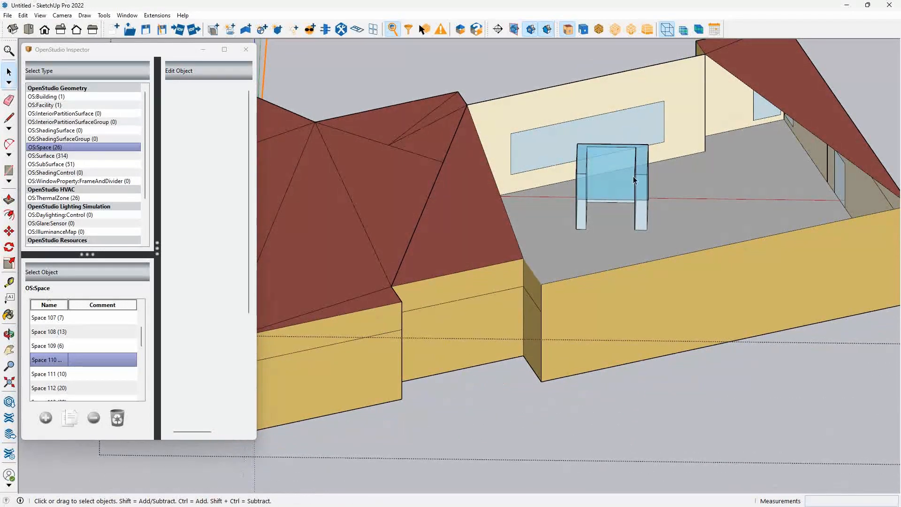
{"action": "middle_click_drag", "start_coordinate": [630, 267], "coordinate": [623, 199]}
{"action": "middle_click_drag", "start_coordinate": [601, 81], "coordinate": [629, 287]}
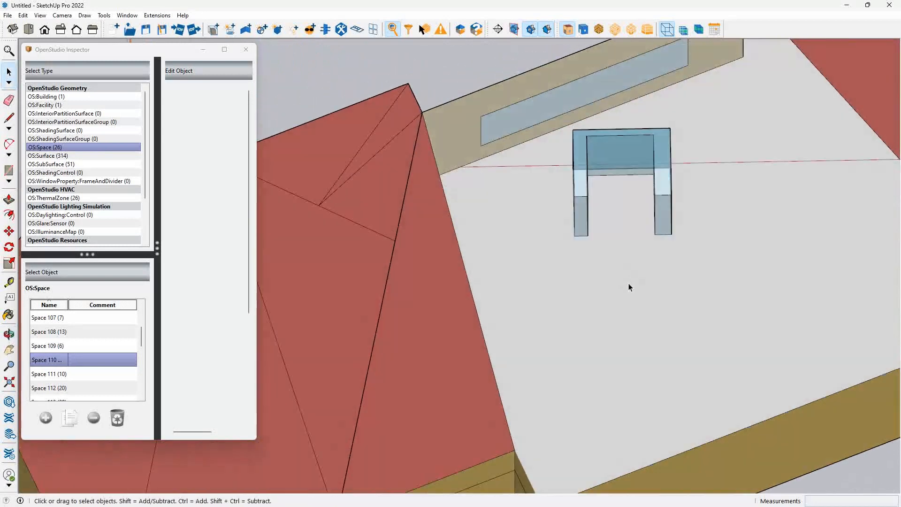
{"action": "middle_click_drag", "start_coordinate": [619, 190], "coordinate": [642, 235]}
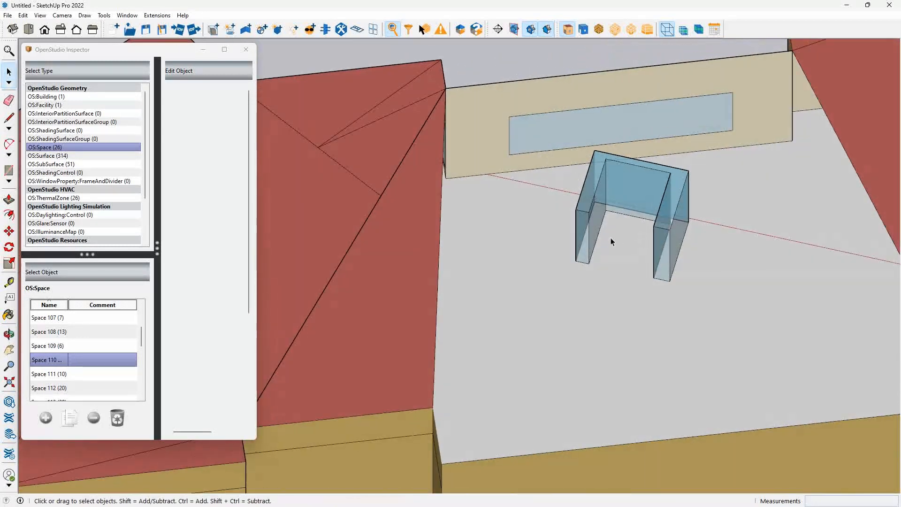
{"action": "left_click", "coordinate": [595, 223]}
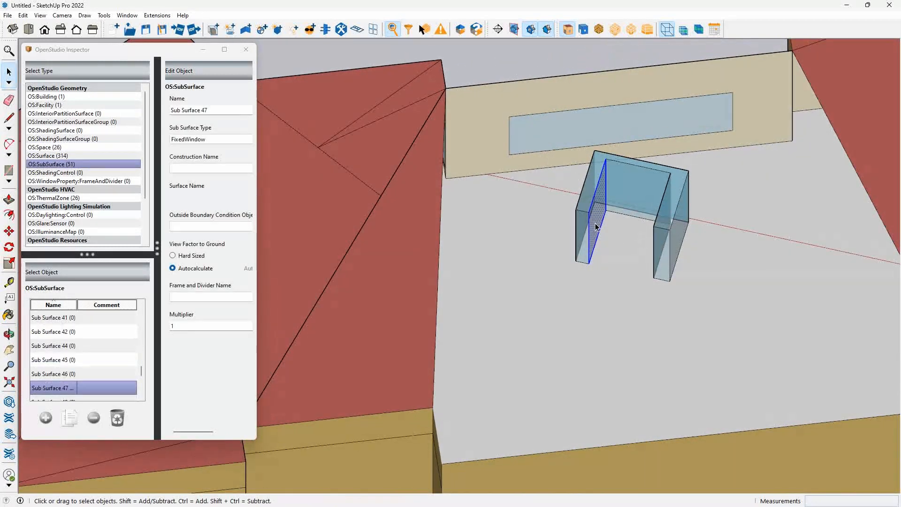
{"action": "key", "text": "Delete"}
{"action": "middle_click_drag", "start_coordinate": [630, 214], "coordinate": [640, 136]}
{"action": "left_click", "coordinate": [642, 136]}
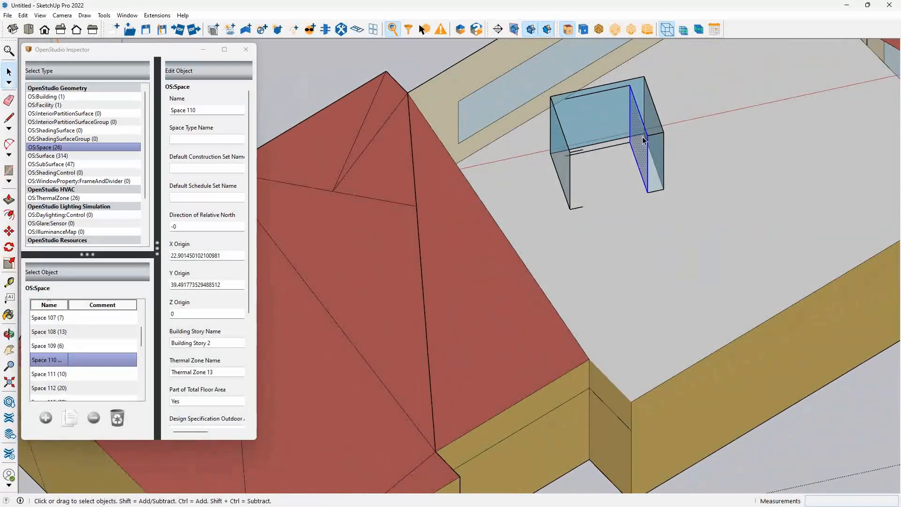
{"action": "key", "text": "Delete"}
{"action": "left_click", "coordinate": [627, 142]}
{"action": "key", "text": "Delete"}
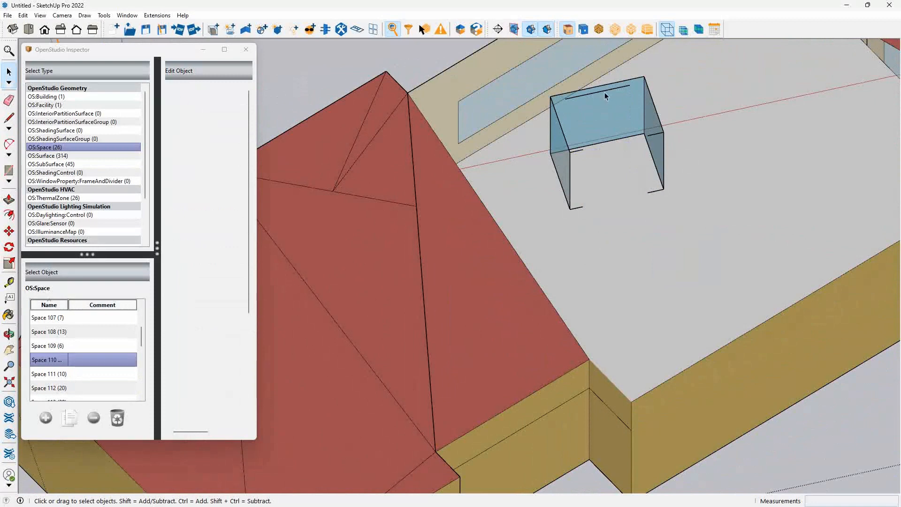
Delete the leftover loose edges around the three partition panels.
{"action": "left_click", "coordinate": [604, 92]}
{"action": "key", "text": "Delete"}
{"action": "left_click", "coordinate": [581, 151]}
{"action": "key", "text": "Delete"}
{"action": "key", "text": "Delete"}
{"action": "left_click", "coordinate": [658, 191]}
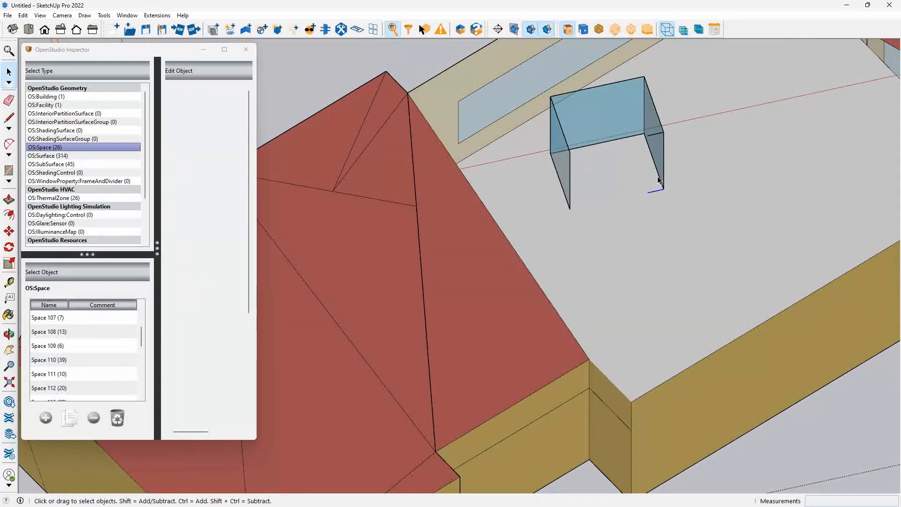
{"action": "key", "text": "Delete"}
{"action": "left_click", "coordinate": [650, 135]}
{"action": "key", "text": "Delete"}
Set the near side panel's sub surface type to blank, and select the back panel to inspect its properties.
{"action": "scroll", "coordinate": [640, 166], "scroll_direction": "down", "scroll_amount": 2}
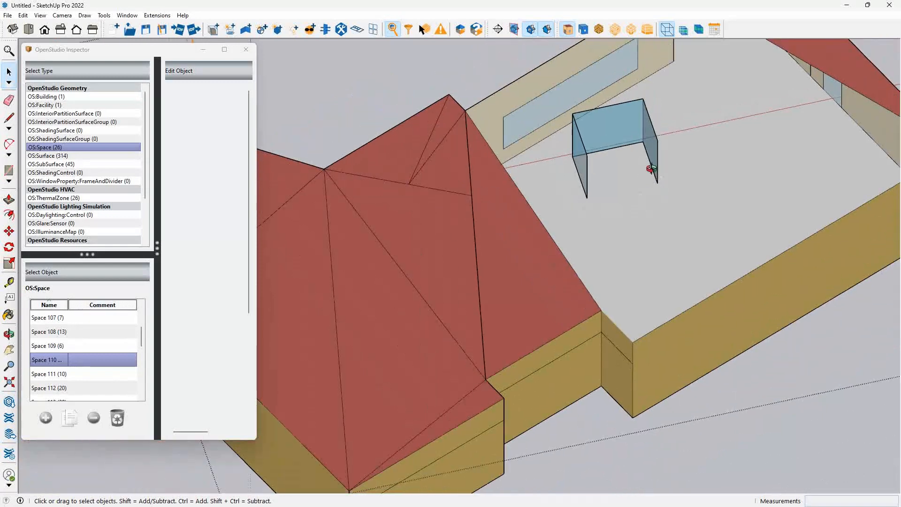
{"action": "middle_click_drag", "start_coordinate": [650, 169], "coordinate": [473, 121]}
{"action": "scroll", "coordinate": [715, 249], "scroll_direction": "up", "scroll_amount": 3}
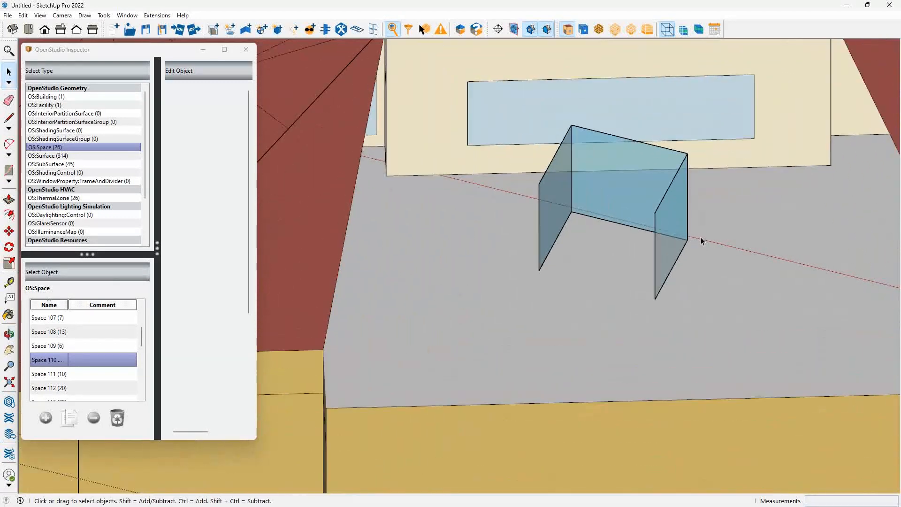
{"action": "left_click", "coordinate": [661, 248]}
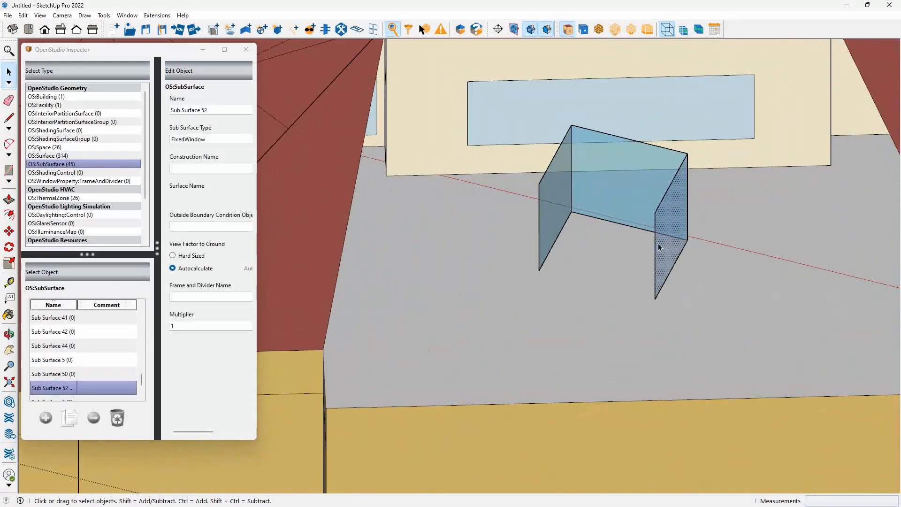
{"action": "left_click", "coordinate": [218, 140]}
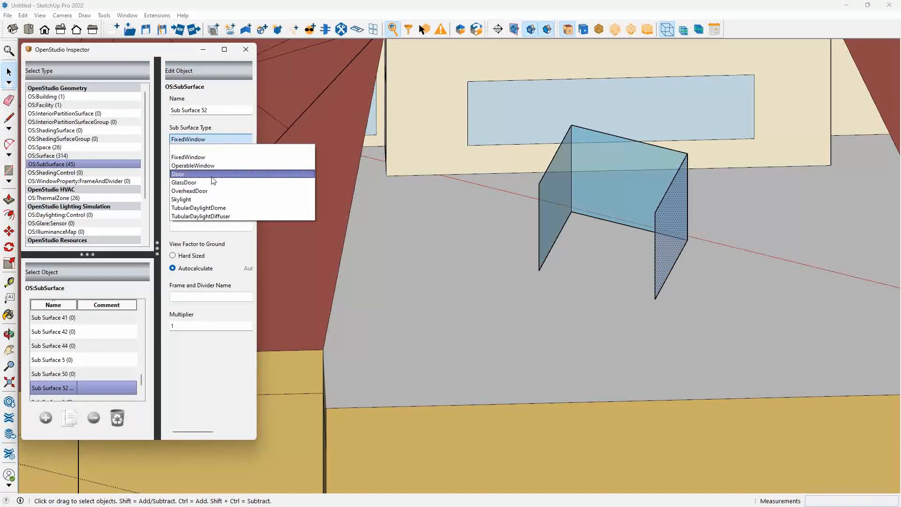
{"action": "left_click", "coordinate": [218, 148]}
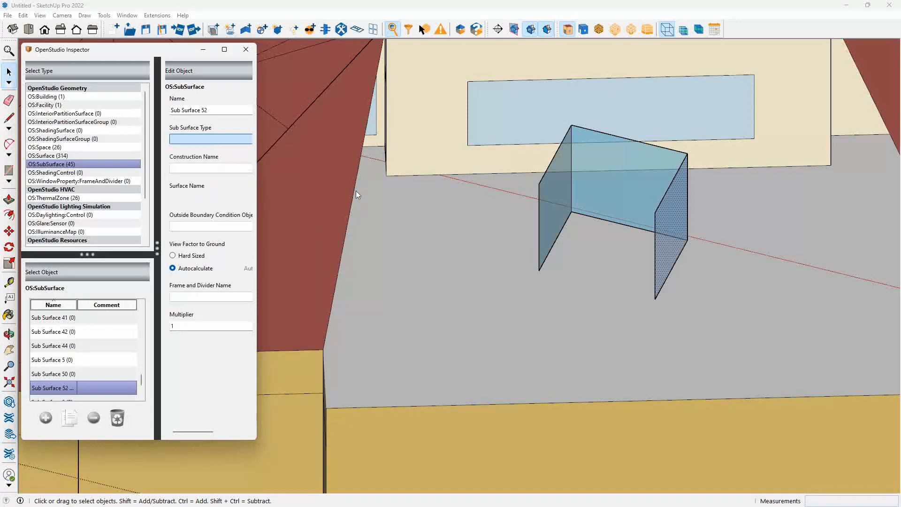
{"action": "left_click", "coordinate": [636, 211]}
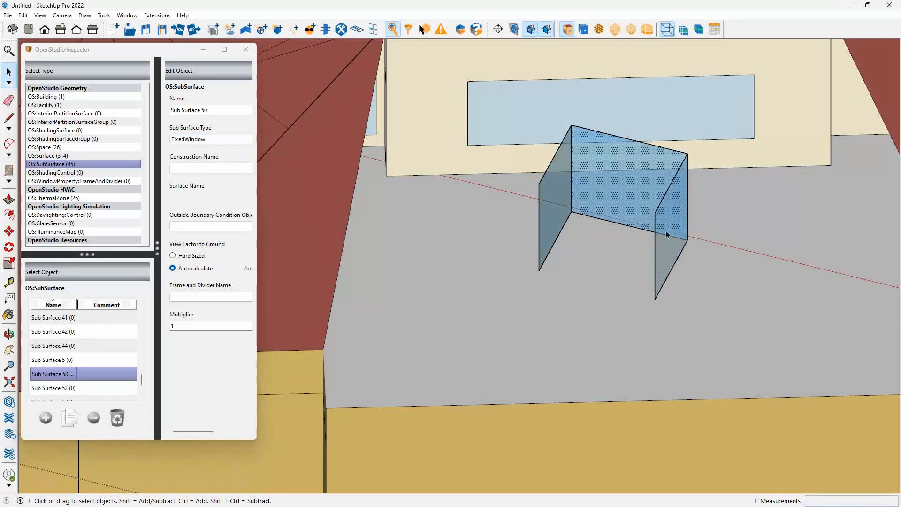
Cut the three partition panels from Space 110's floor and paste them on open ground outside the building, beyond its narrow end.
{"action": "middle_click_drag", "start_coordinate": [666, 235], "coordinate": [565, 260]}
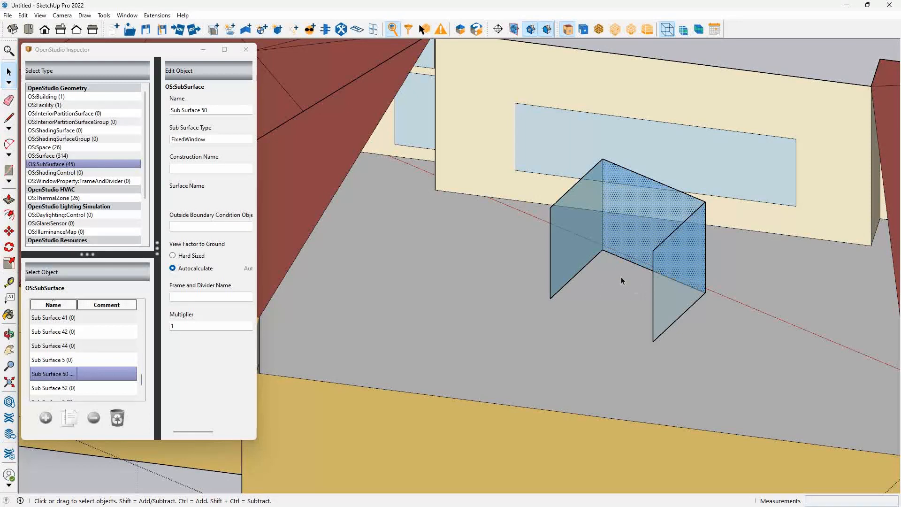
{"action": "scroll", "coordinate": [612, 279], "scroll_direction": "down", "scroll_amount": 2}
{"action": "scroll", "coordinate": [609, 298], "scroll_direction": "down", "scroll_amount": 2}
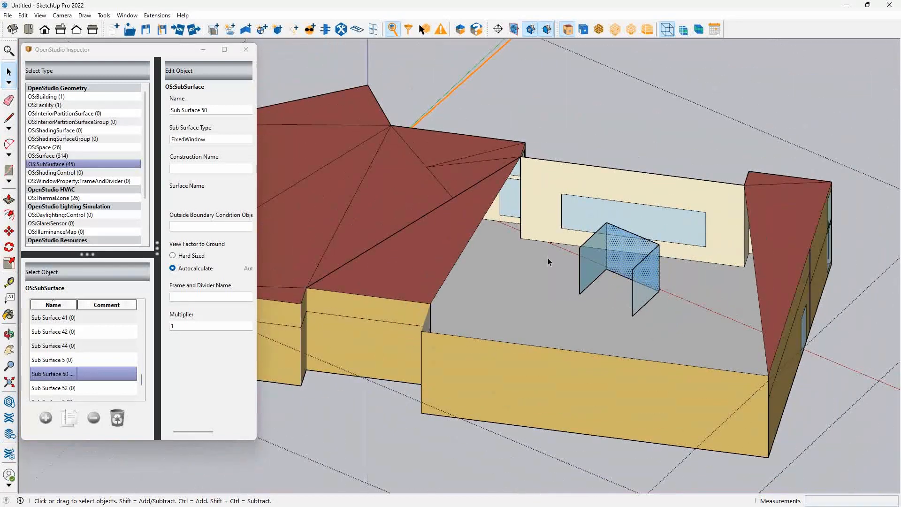
{"action": "scroll", "coordinate": [548, 261], "scroll_direction": "down", "scroll_amount": 3}
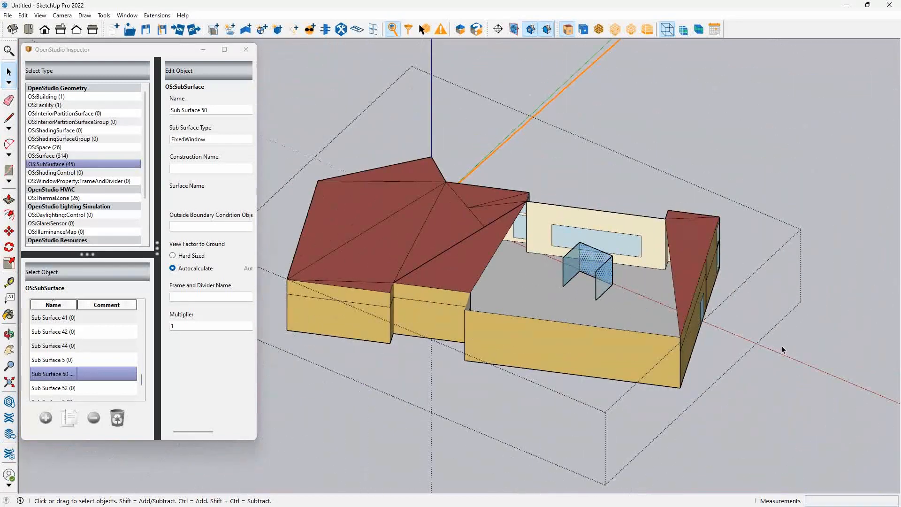
{"action": "left_click", "coordinate": [606, 275]}
{"action": "key", "text": "Delete"}
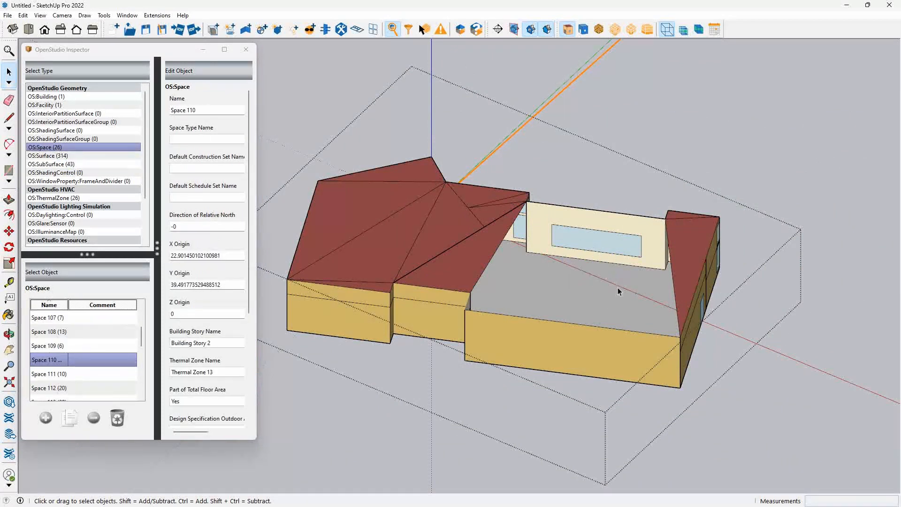
{"action": "scroll", "coordinate": [593, 287], "scroll_direction": "down", "scroll_amount": 2}
{"action": "key", "text": "ctrl+v"}
{"action": "left_click", "coordinate": [699, 323]}
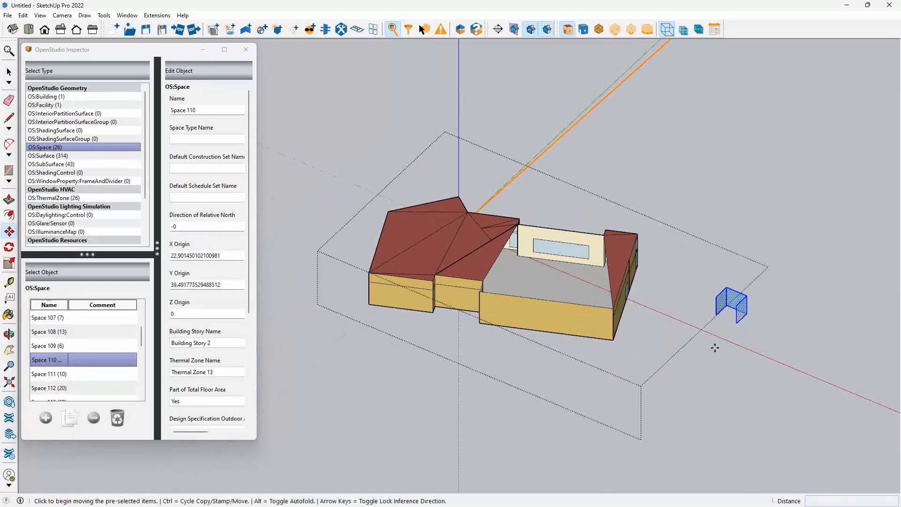
{"action": "scroll", "coordinate": [732, 323], "scroll_direction": "up", "scroll_amount": 3}
{"action": "key", "text": "space"}
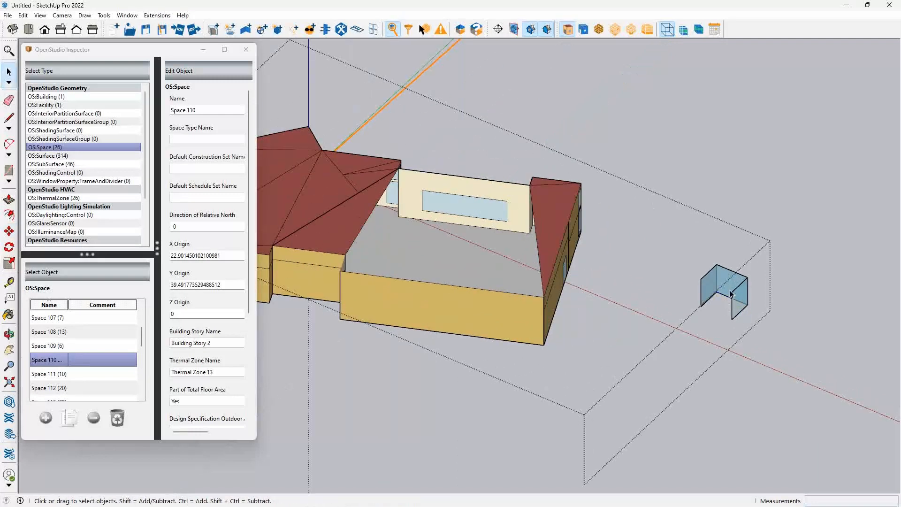
Delete the three window faces of the pasted partition, keeping their outline edges.
{"action": "left_click", "coordinate": [730, 285]}
{"action": "scroll", "coordinate": [731, 286], "scroll_direction": "up", "scroll_amount": 2}
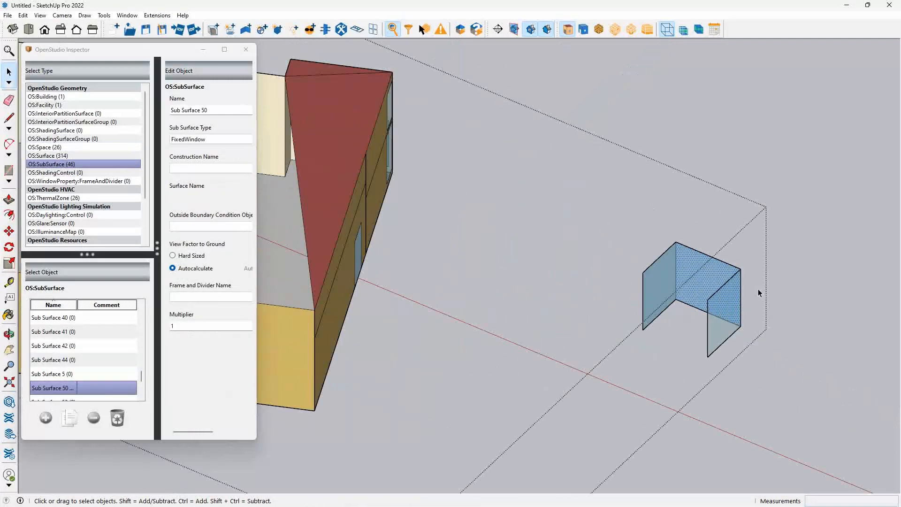
{"action": "left_click", "coordinate": [731, 317]}
{"action": "key", "text": "Delete"}
{"action": "left_click", "coordinate": [654, 287]}
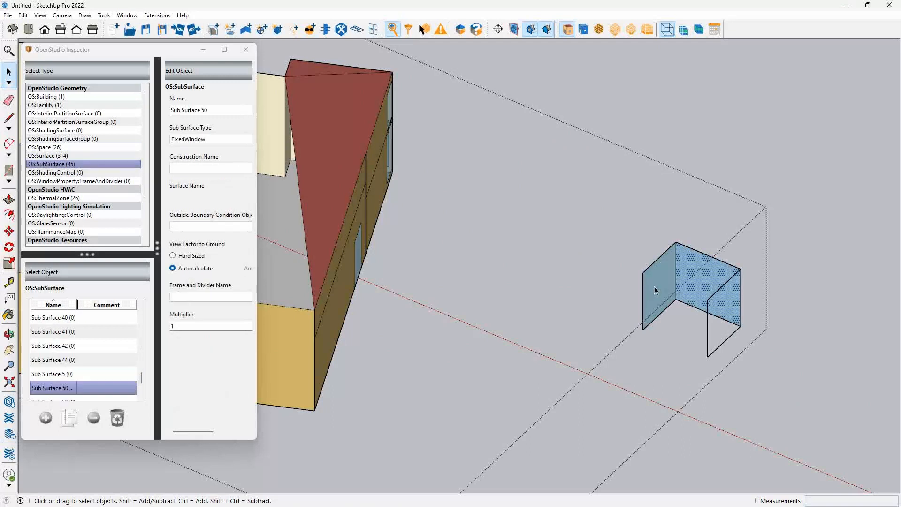
{"action": "key", "text": "Delete"}
{"action": "left_click", "coordinate": [708, 290]}
{"action": "key", "text": "Delete"}
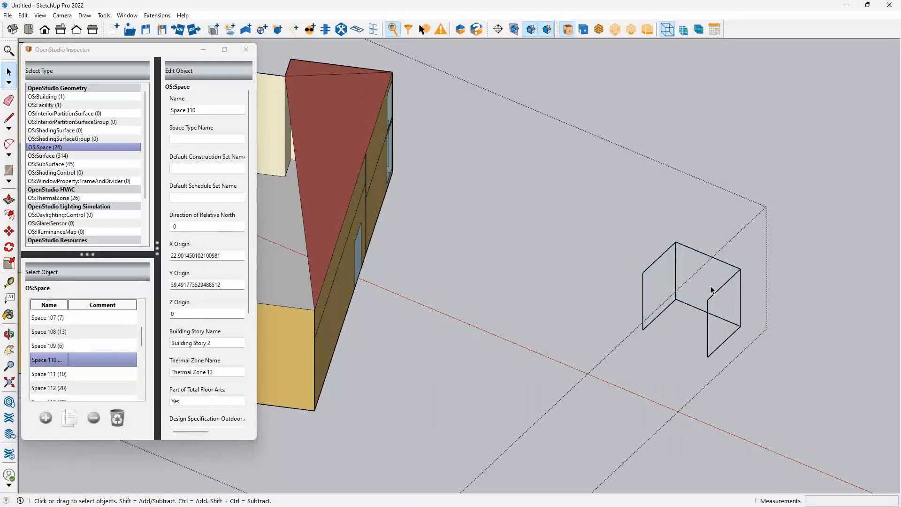
Retrace the top edges of the three outlines with the Line tool to form wall surfaces, and select all three panels.
{"action": "key", "text": "l"}
{"action": "left_click", "coordinate": [741, 269]}
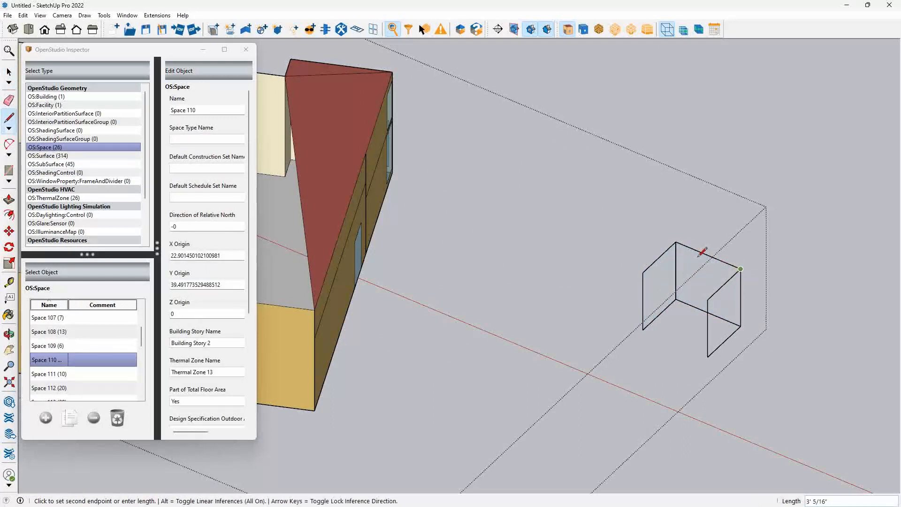
{"action": "left_click", "coordinate": [675, 242]}
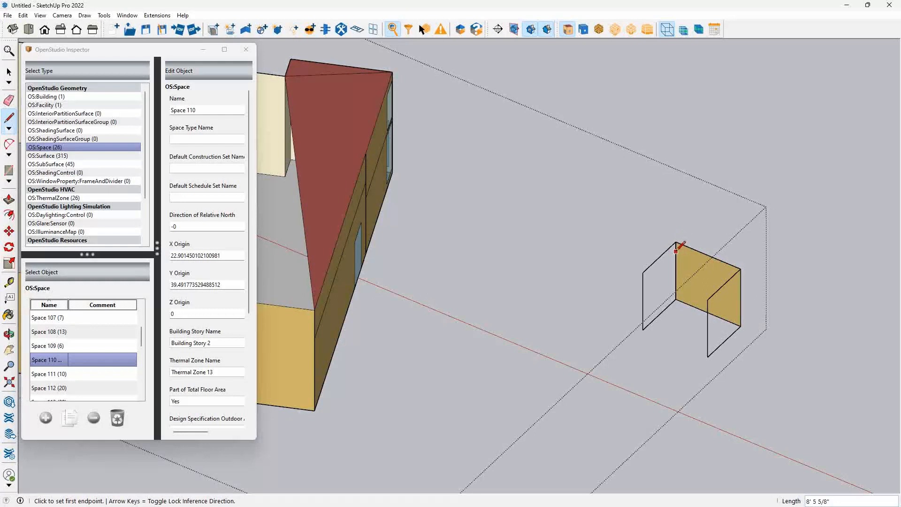
{"action": "left_click", "coordinate": [643, 273]}
{"action": "key", "text": "space"}
{"action": "key", "text": "l"}
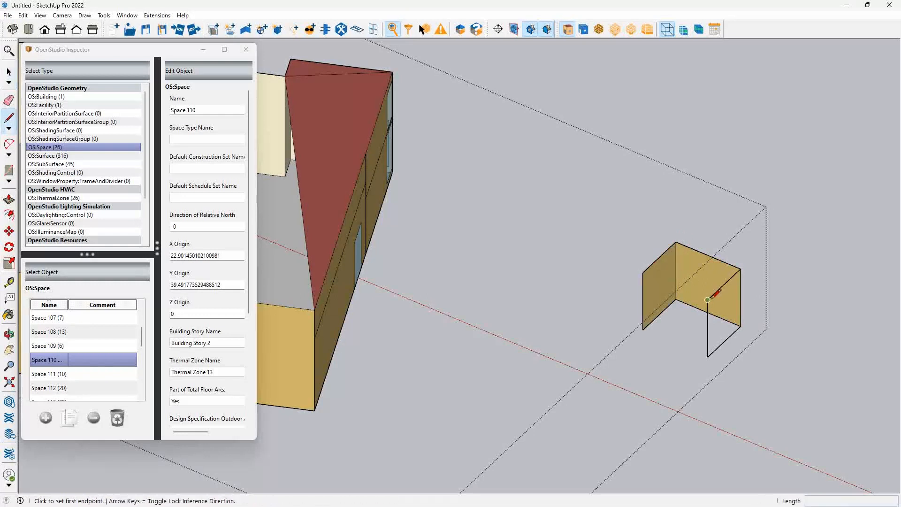
{"action": "left_click", "coordinate": [708, 298]}
{"action": "left_click", "coordinate": [741, 269]}
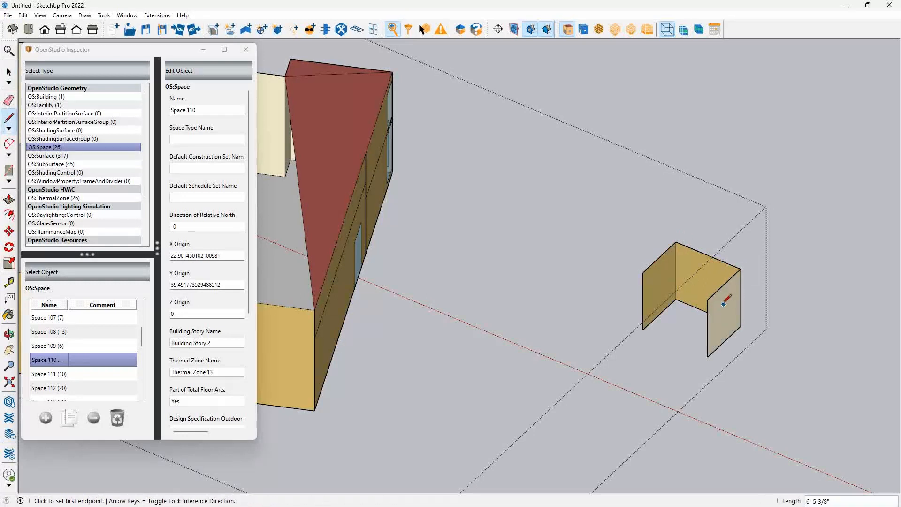
{"action": "key", "text": "space"}
{"action": "left_click_drag", "start_coordinate": [753, 235], "coordinate": [649, 357]}
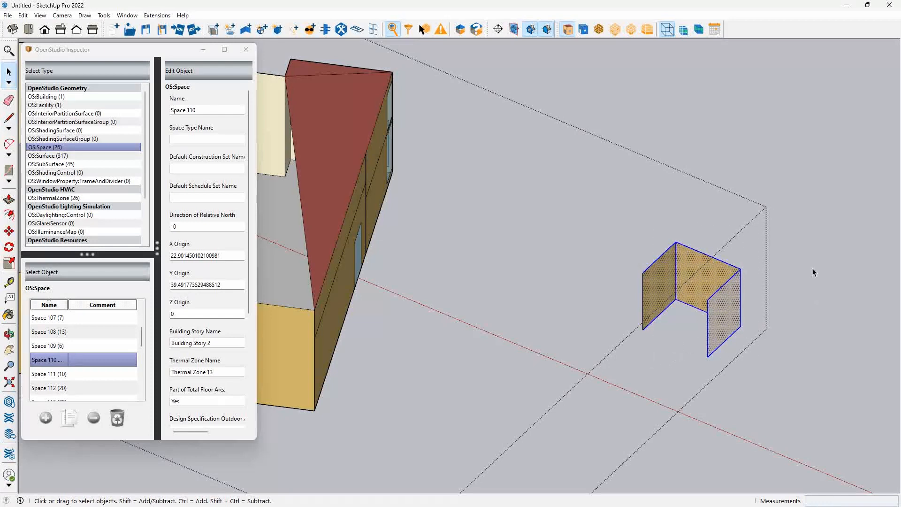
Move the three partition panels from outside the building back onto Space 110's floor.
{"action": "key", "text": "m"}
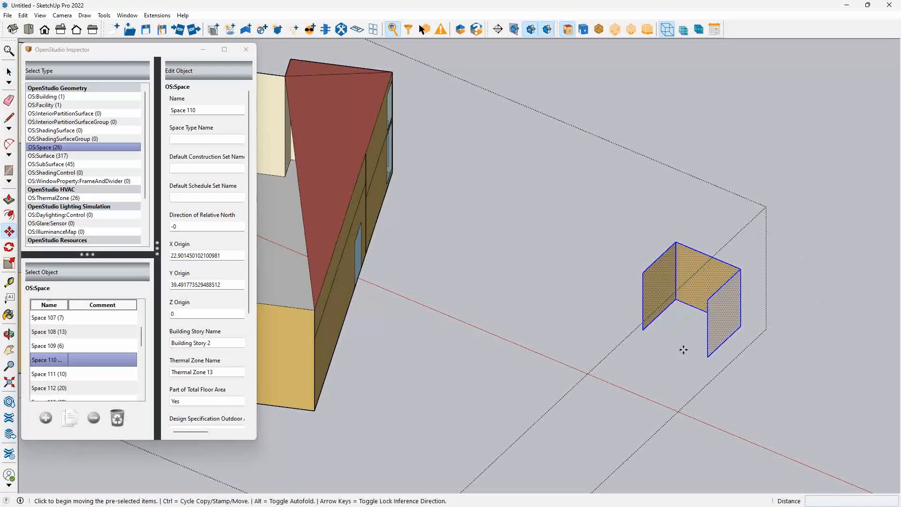
{"action": "left_click", "coordinate": [707, 356]}
{"action": "scroll", "coordinate": [732, 347], "scroll_direction": "down", "scroll_amount": 5}
{"action": "scroll", "coordinate": [539, 316], "scroll_direction": "up", "scroll_amount": 5}
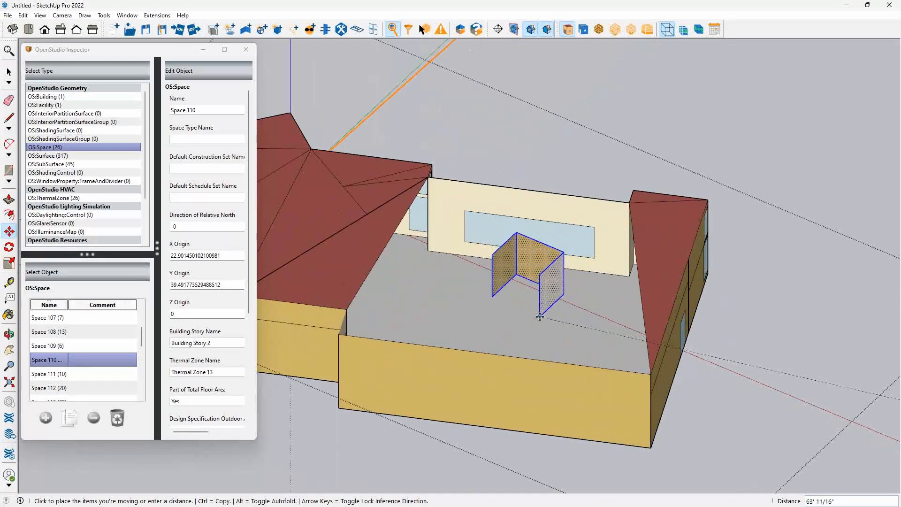
{"action": "left_click", "coordinate": [540, 317]}
{"action": "key", "text": "space"}
{"action": "scroll", "coordinate": [465, 266], "scroll_direction": "down", "scroll_amount": 2}
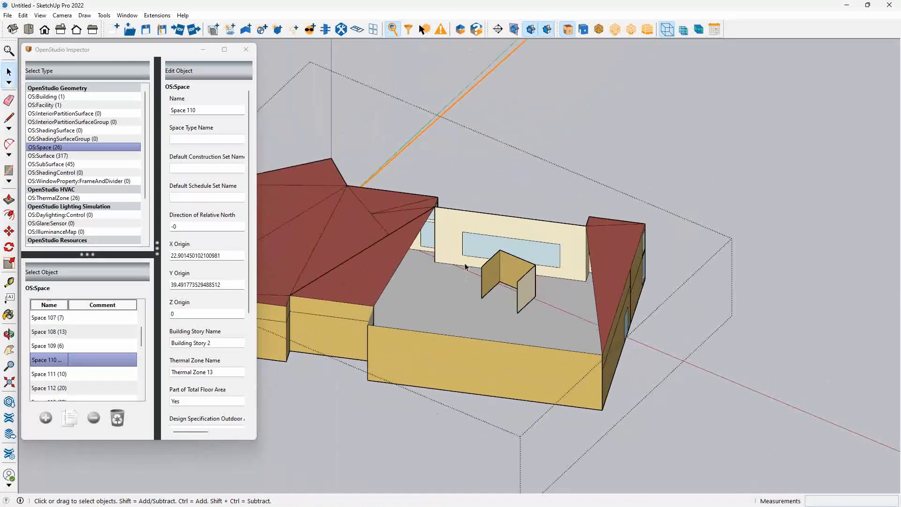
Keep the back partition panel's surface type as Wall and assign it the Interior Partition construction.
{"action": "scroll", "coordinate": [465, 266], "scroll_direction": "up", "scroll_amount": 2}
{"action": "middle_click_drag", "start_coordinate": [465, 267], "coordinate": [570, 324]}
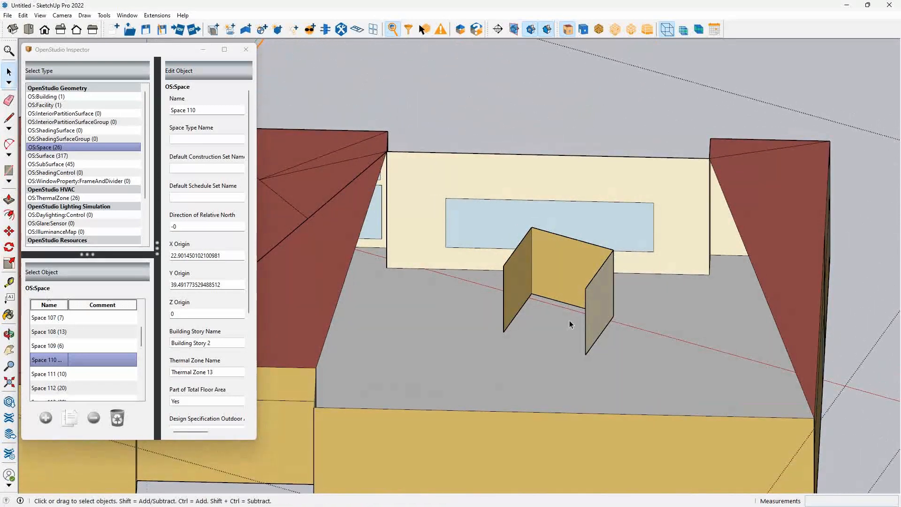
{"action": "left_click", "coordinate": [567, 271]}
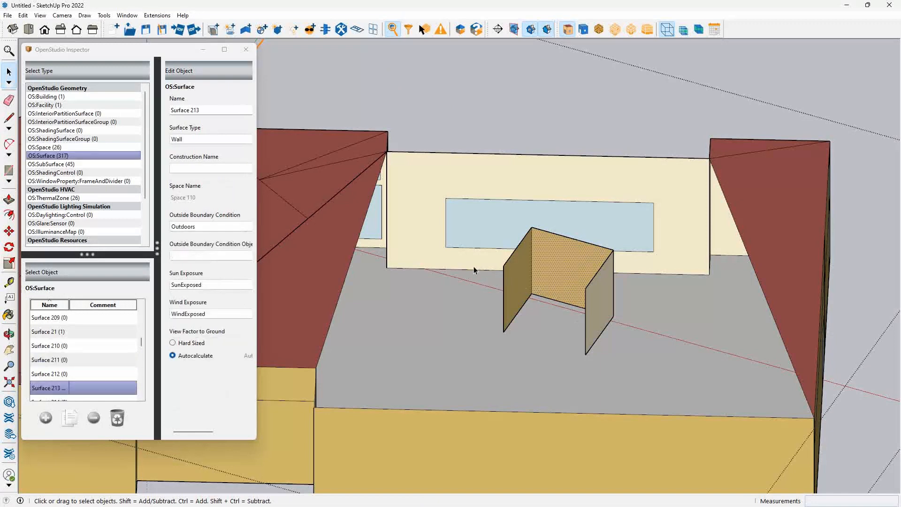
{"action": "left_click", "coordinate": [202, 140]}
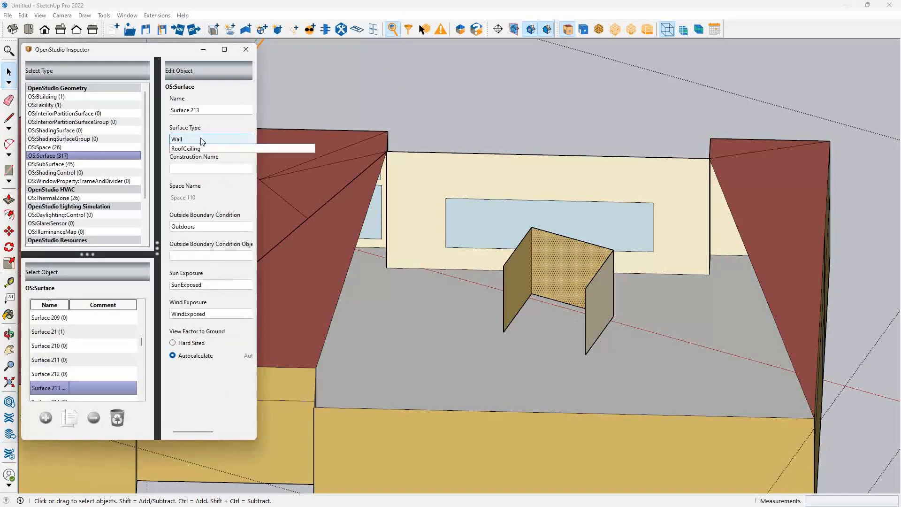
{"action": "left_click", "coordinate": [201, 141]}
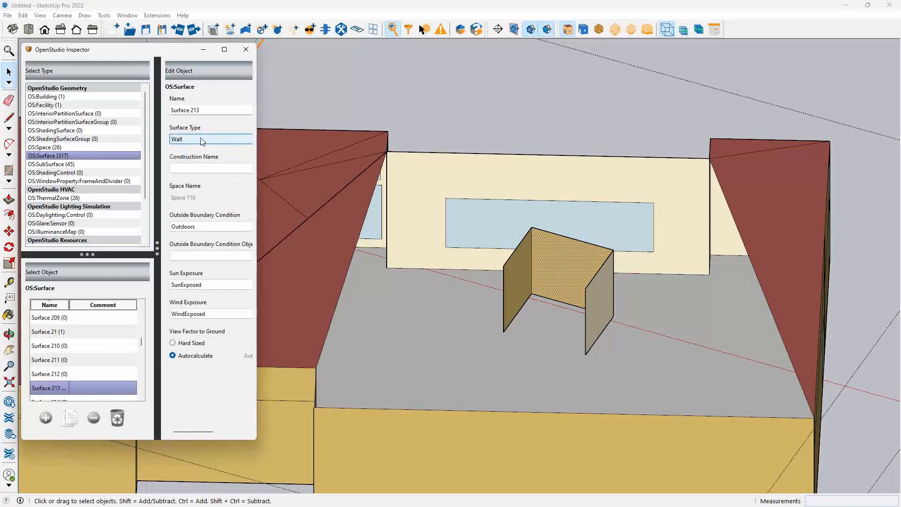
{"action": "left_click", "coordinate": [209, 168]}
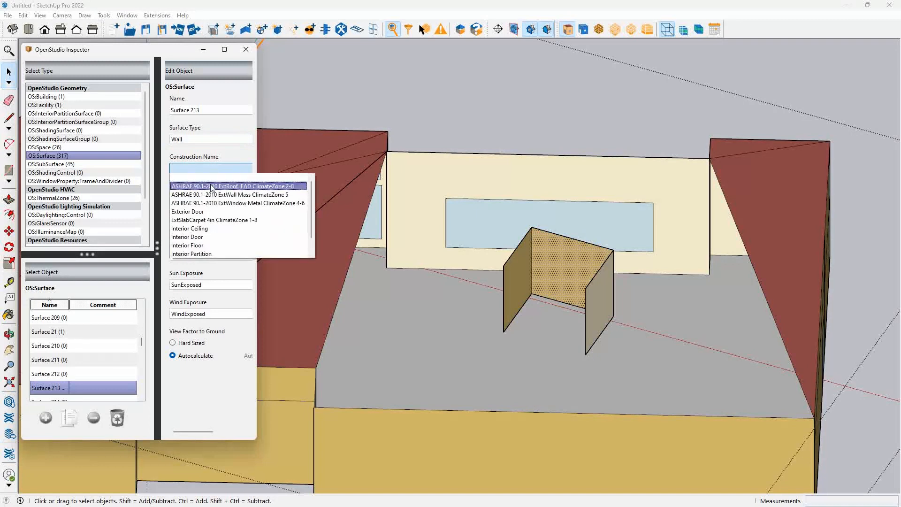
{"action": "left_click", "coordinate": [214, 253]}
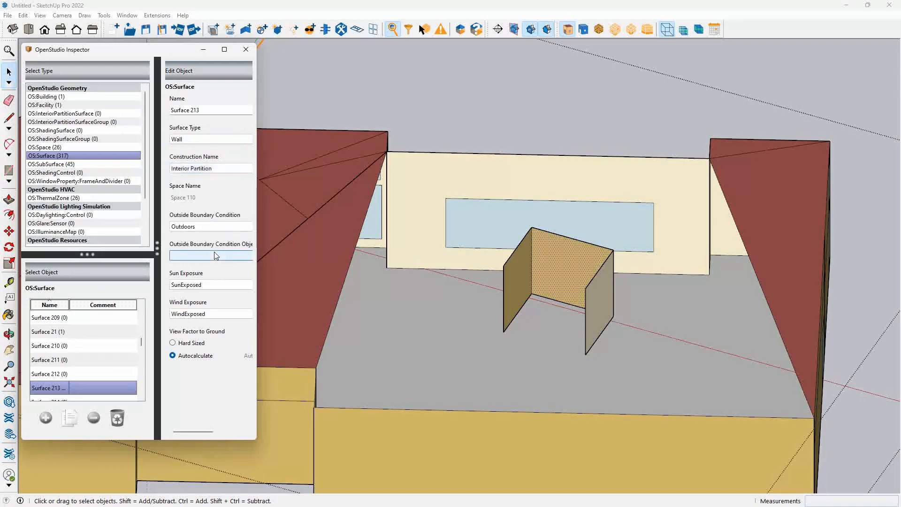
Assign the Interior Partition construction to both side panels of the partition.
{"action": "left_click", "coordinate": [512, 287]}
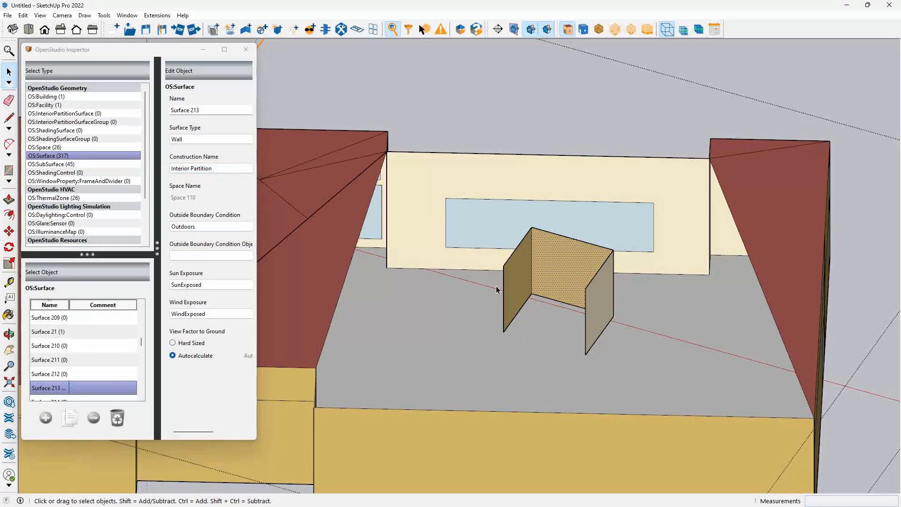
{"action": "left_click", "coordinate": [209, 168]}
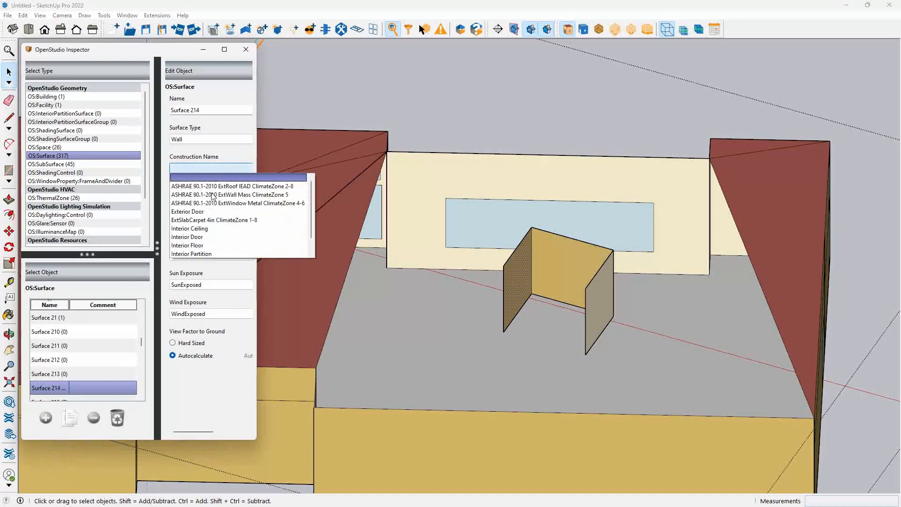
{"action": "left_click", "coordinate": [210, 253]}
{"action": "left_click", "coordinate": [594, 288]}
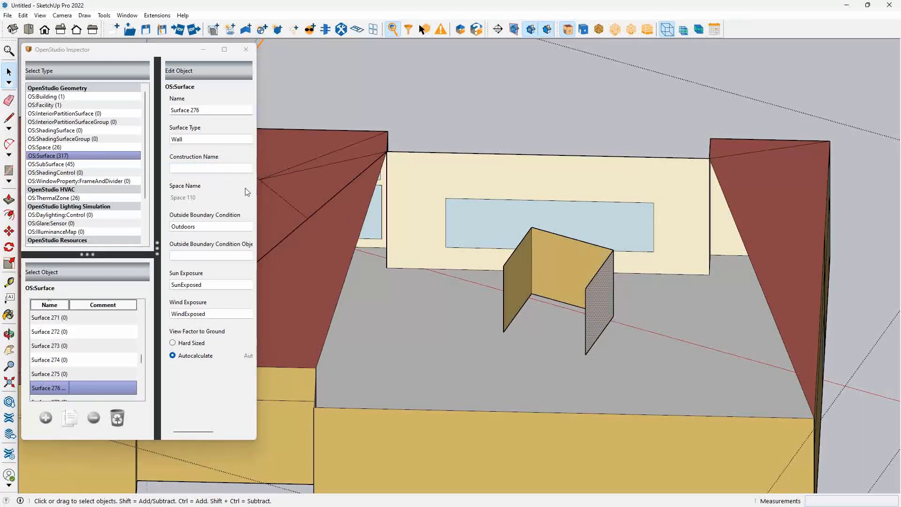
{"action": "left_click", "coordinate": [210, 168]}
{"action": "left_click", "coordinate": [217, 254]}
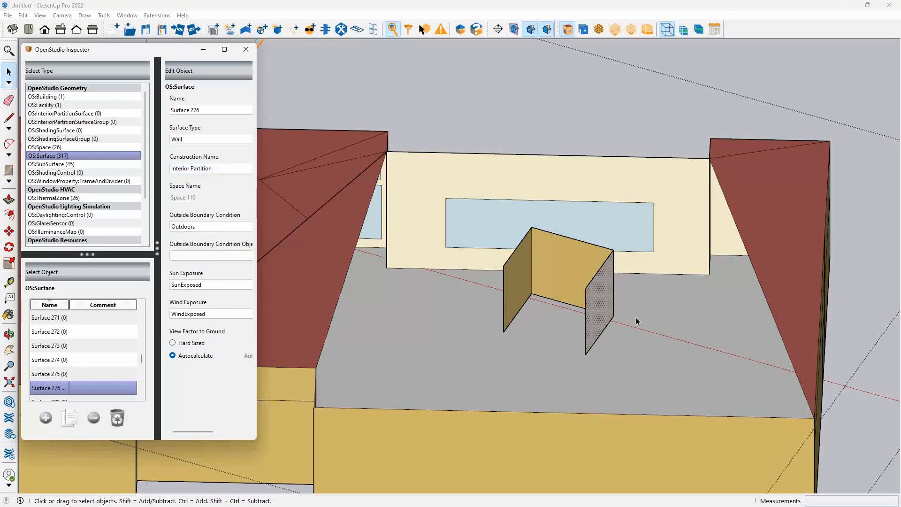
{"action": "middle_click_drag", "start_coordinate": [636, 317], "coordinate": [672, 303]}
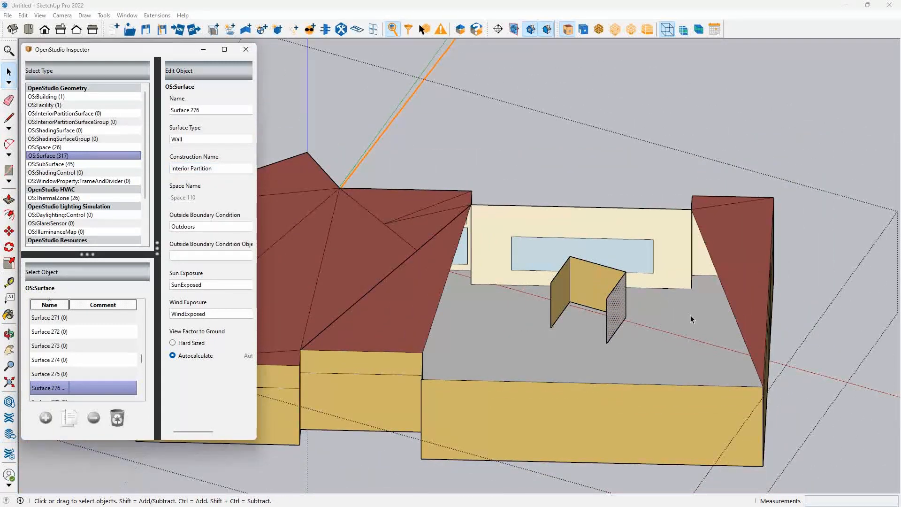
{"action": "middle_click_drag", "start_coordinate": [675, 315], "coordinate": [637, 319]}
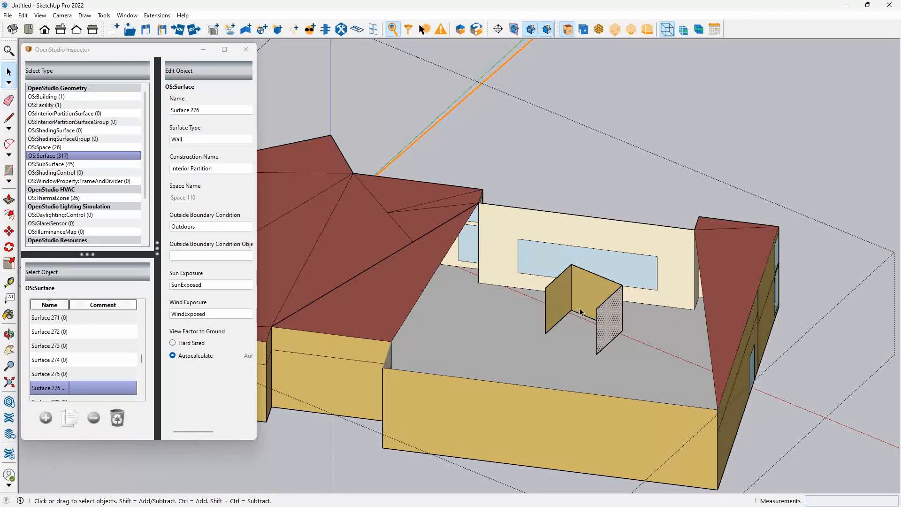
{"action": "scroll", "coordinate": [602, 334], "scroll_direction": "down", "scroll_amount": 3}
{"action": "scroll", "coordinate": [617, 328], "scroll_direction": "up", "scroll_amount": 2}
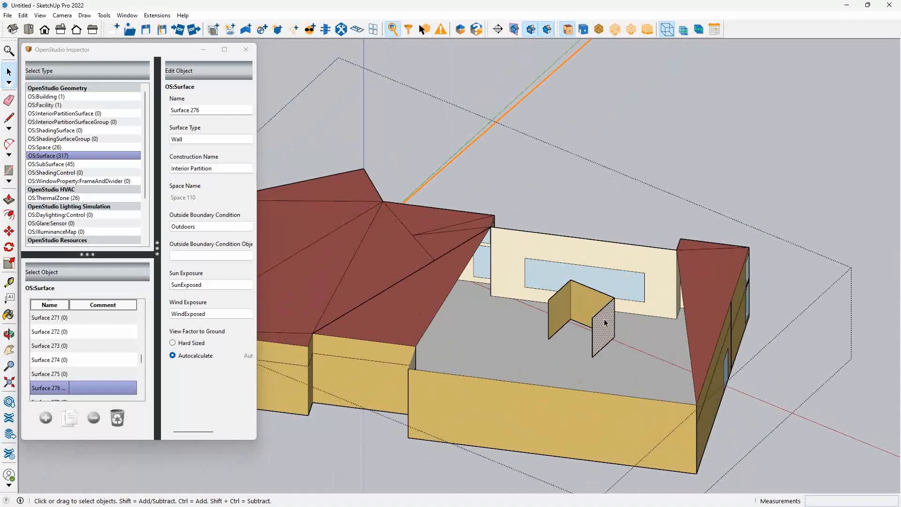
{"action": "mouse_move", "coordinate": [614, 326]}
{"action": "middle_mouse_down"}
{"action": "mouse_move", "coordinate": [591, 363]}
{"action": "mouse_move", "coordinate": [563, 352]}
{"action": "middle_mouse_up"}
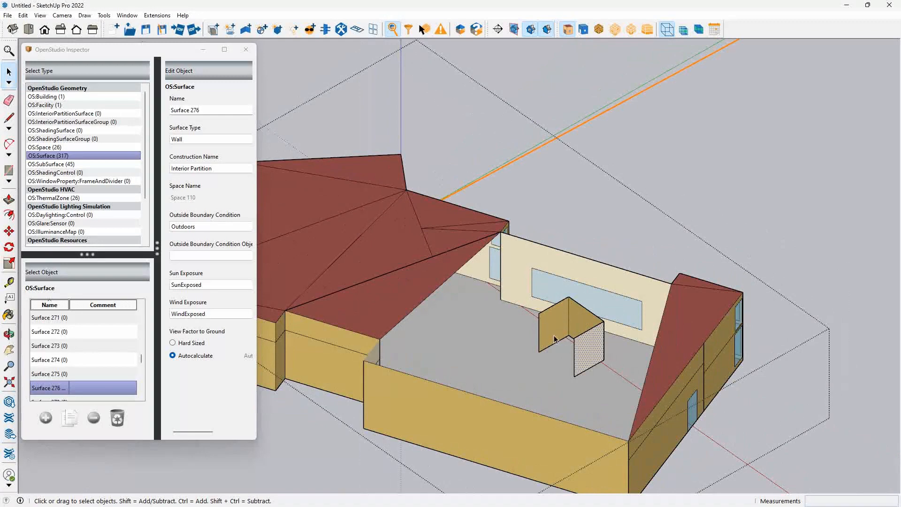
Check the unused constructions in the error file, and clear the Interior Partitions construction from the OpenStudio construction set.
{"action": "key", "text": "alt+Tab"}
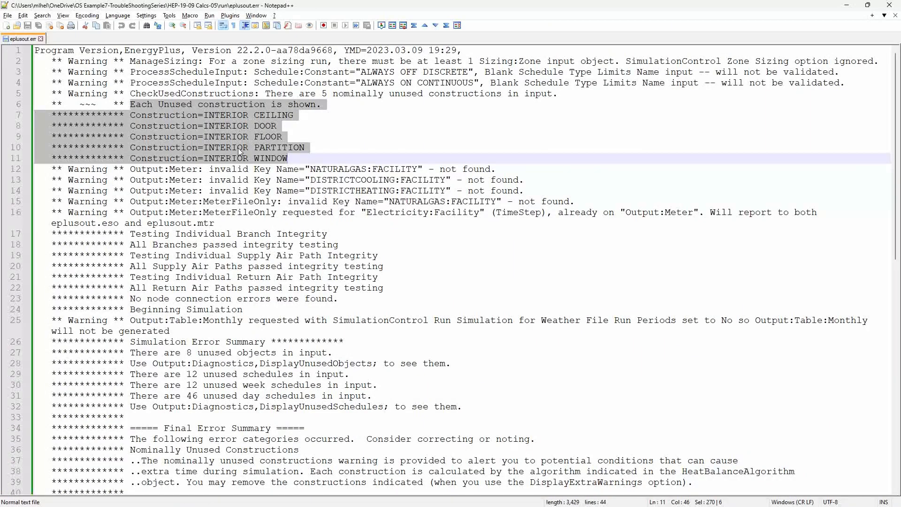
{"action": "key", "text": "alt+Tab"}
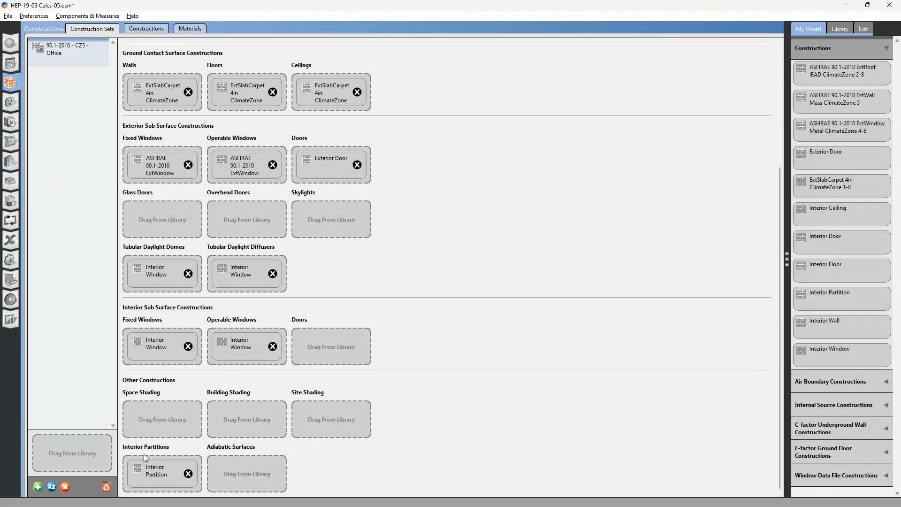
{"action": "left_click", "coordinate": [188, 473]}
Switch to SketchUp and select the door-height window on Space 110's narrow end wall to inspect its properties.
{"action": "key", "text": "alt+Tab"}
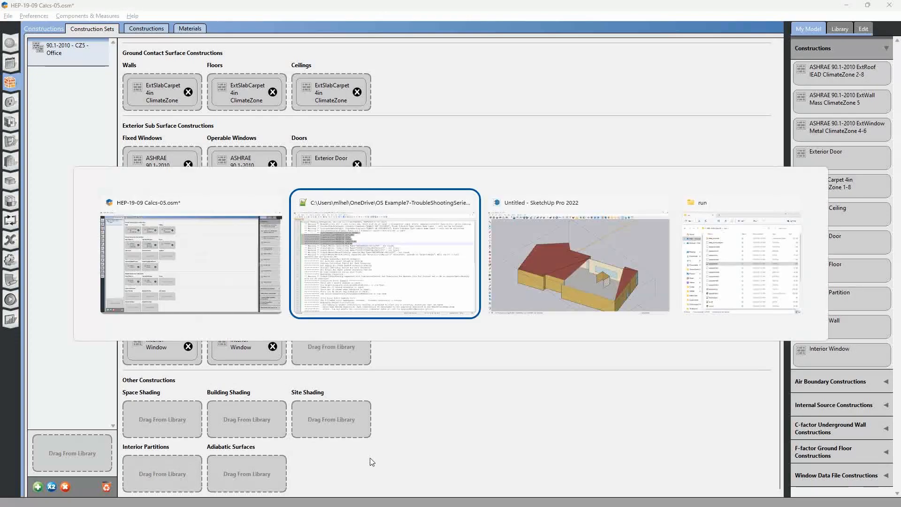
{"action": "key", "text": "alt+Tab"}
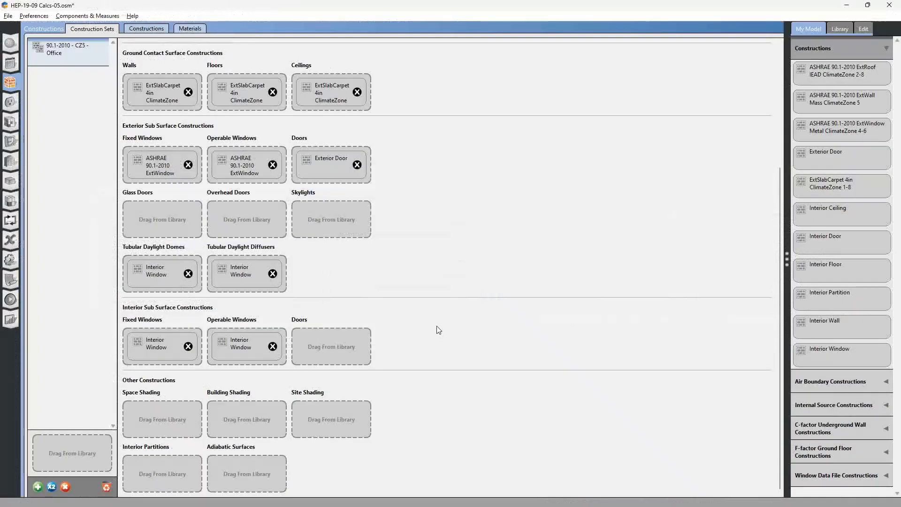
{"action": "key", "text": "alt+Tab"}
{"action": "key", "text": "alt+Tab"}
{"action": "middle_click_drag", "start_coordinate": [500, 367], "coordinate": [642, 323]}
{"action": "scroll", "coordinate": [730, 252], "scroll_direction": "down", "scroll_amount": 6}
{"action": "scroll", "coordinate": [380, 373], "scroll_direction": "up", "scroll_amount": 8}
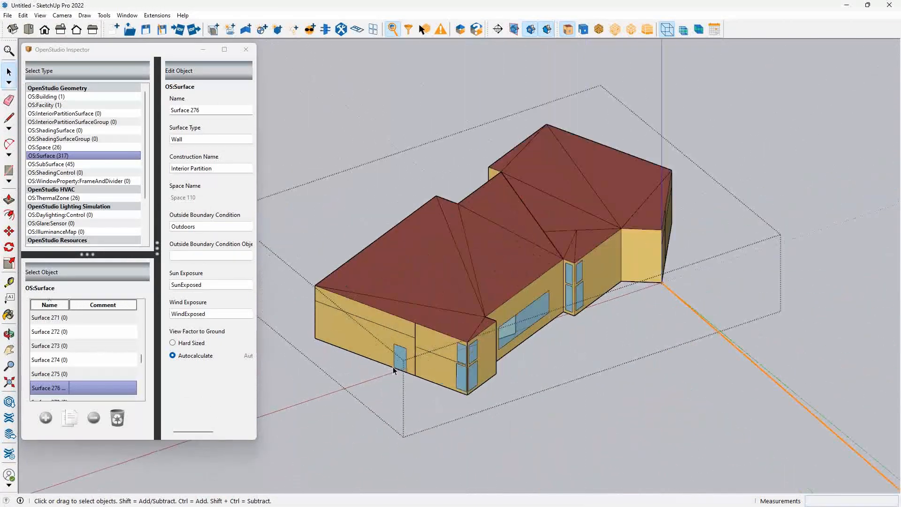
{"action": "left_click", "coordinate": [402, 355]}
{"action": "scroll", "coordinate": [408, 364], "scroll_direction": "up", "scroll_amount": 3}
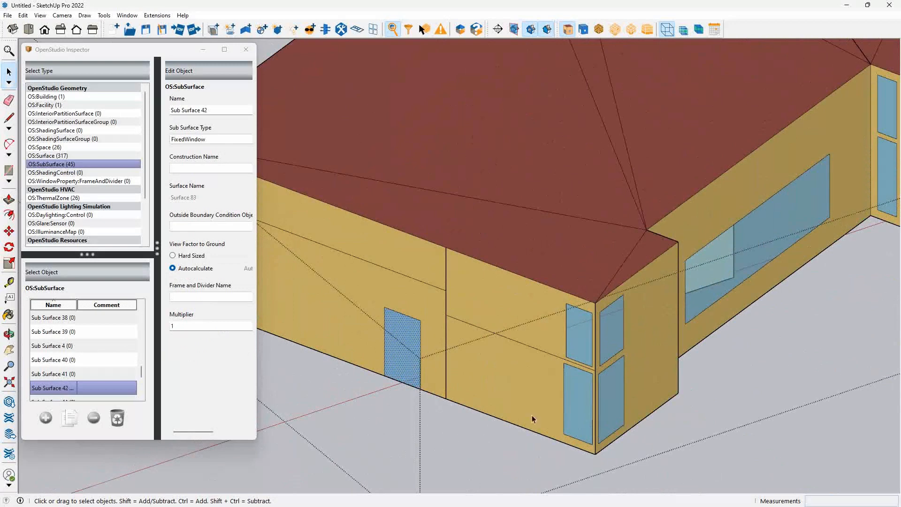
Reopen Space 110 for editing and draw a window about 3 feet square on the end wall beside the existing one.
{"action": "left_click", "coordinate": [793, 456]}
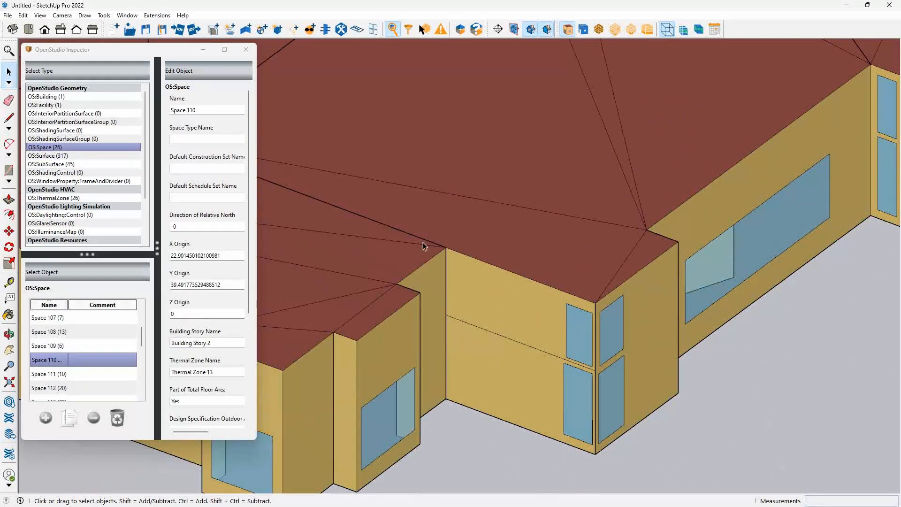
{"action": "double_click", "coordinate": [484, 220]}
{"action": "key", "text": "r"}
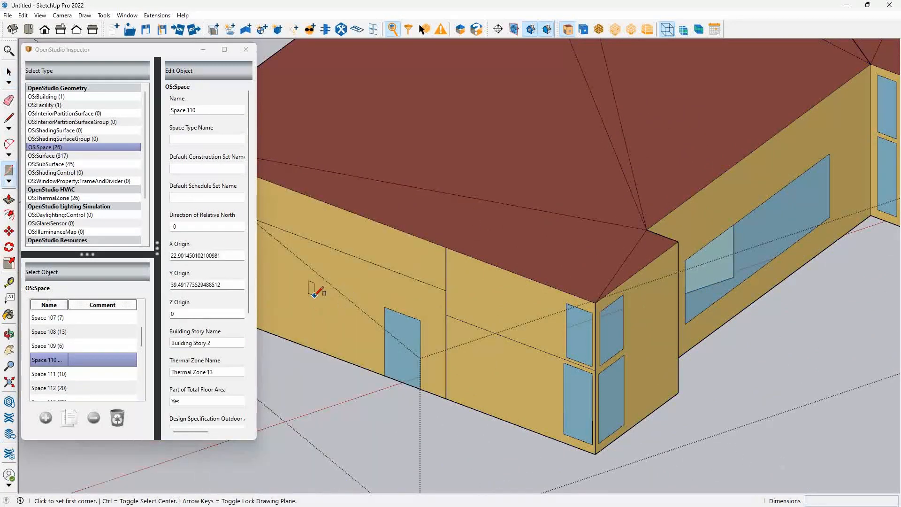
{"action": "left_click", "coordinate": [323, 294]}
{"action": "left_click", "coordinate": [354, 337]}
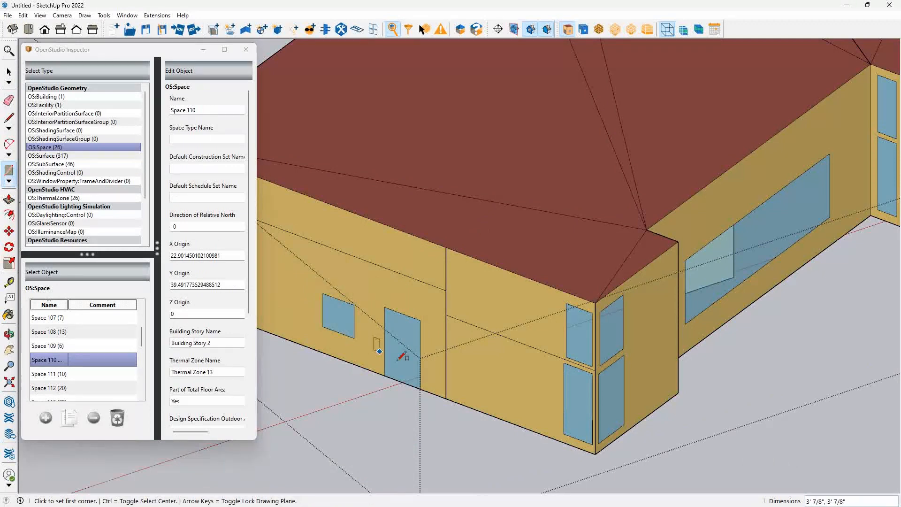
{"action": "key", "text": "space"}
Leave Space 110's editing mode, select the space, and turn on X-ray display to see the interior walls and windows.
{"action": "scroll", "coordinate": [327, 310], "scroll_direction": "down", "scroll_amount": 5}
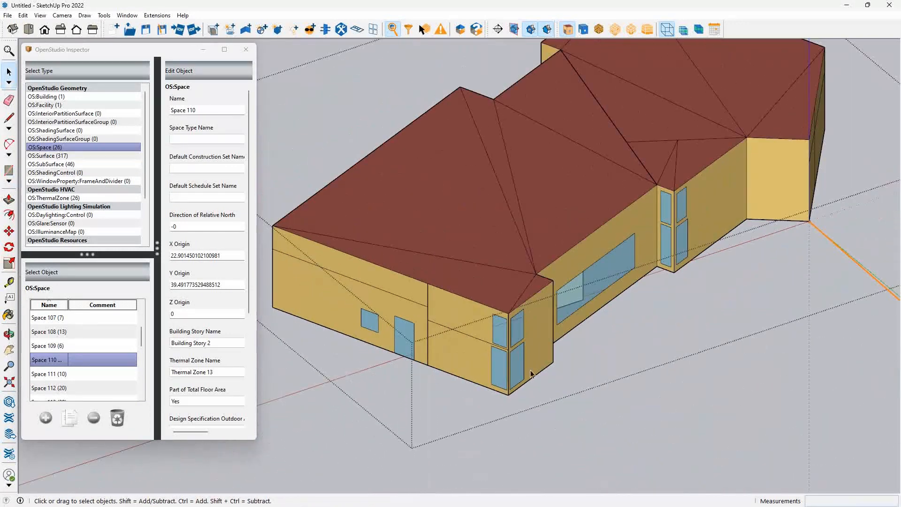
{"action": "scroll", "coordinate": [471, 299], "scroll_direction": "down", "scroll_amount": 1}
{"action": "left_click", "coordinate": [614, 387]}
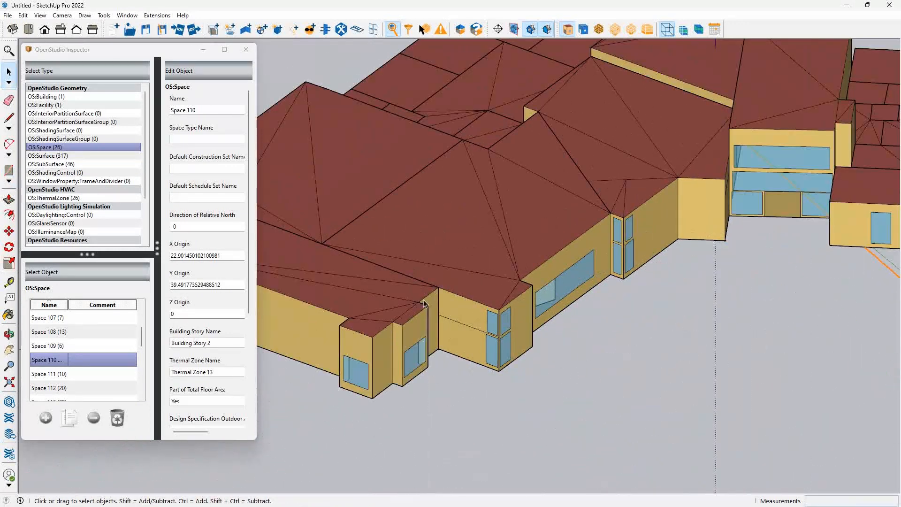
{"action": "left_click", "coordinate": [358, 298]}
{"action": "left_click", "coordinate": [431, 236]}
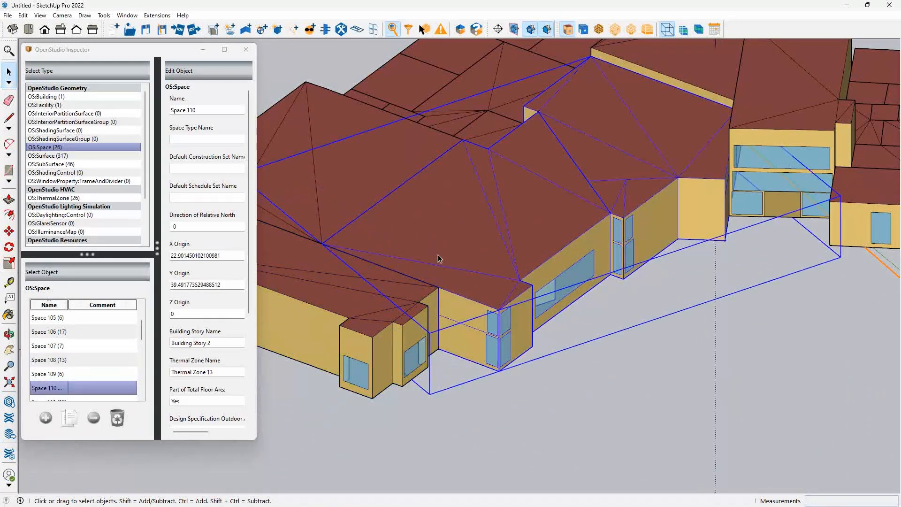
{"action": "left_click", "coordinate": [698, 29]}
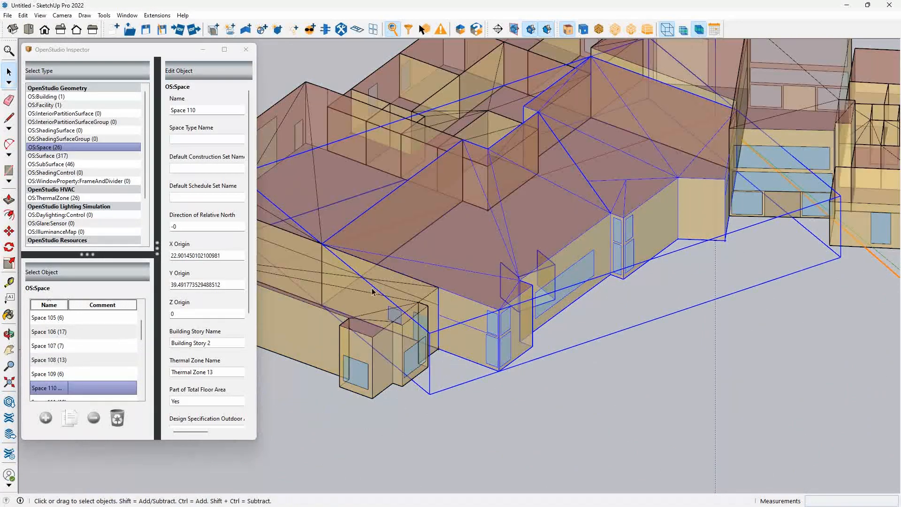
{"action": "scroll", "coordinate": [421, 311], "scroll_direction": "up", "scroll_amount": 3}
{"action": "middle_click_drag", "start_coordinate": [421, 311], "coordinate": [464, 321]}
Switch to OpenStudio and clear the Interior Window construction from the interior fixed and operable windows and the tubular daylight domes and diffusers.
{"action": "key", "text": "alt+Tab"}
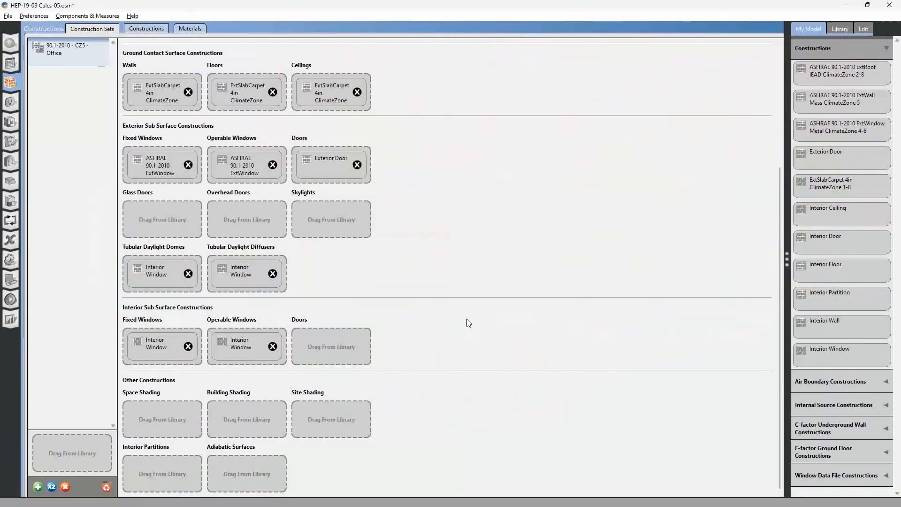
{"action": "key", "text": "alt+Tab"}
{"action": "key", "text": "alt+Tab"}
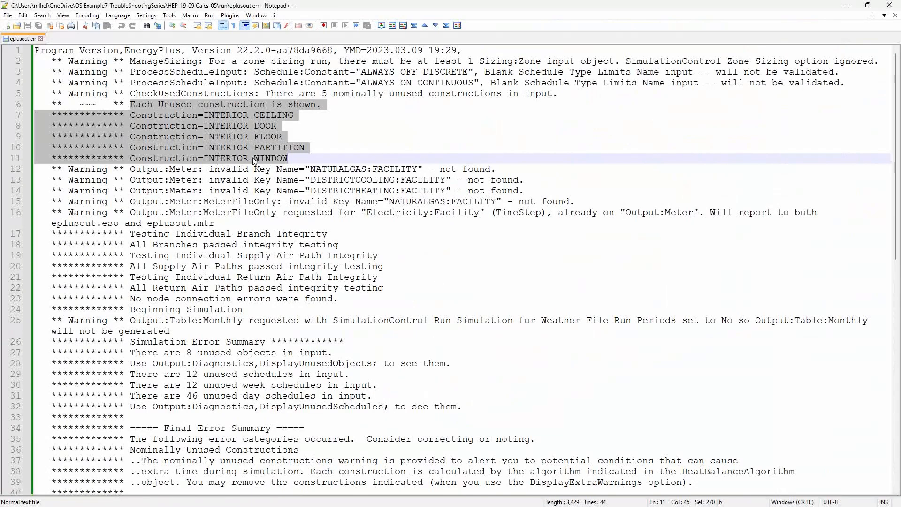
{"action": "key", "text": "alt+Tab"}
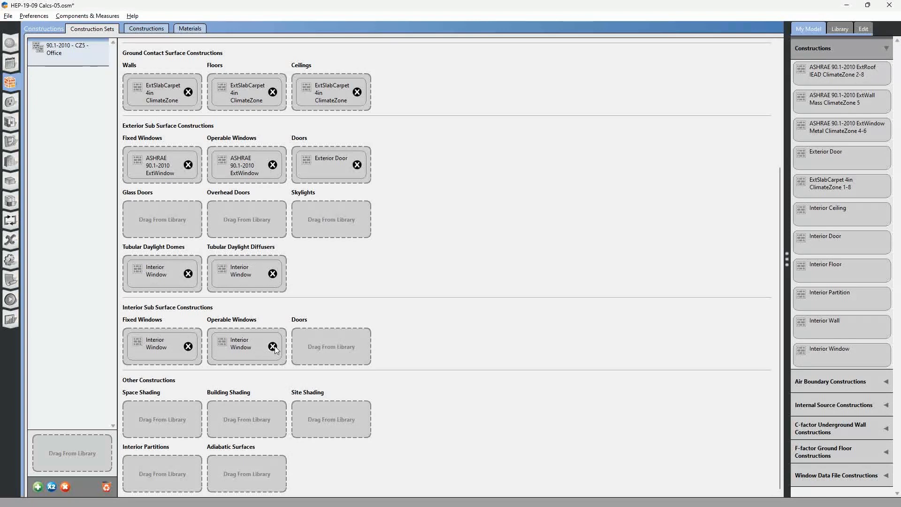
{"action": "left_click", "coordinate": [188, 347]}
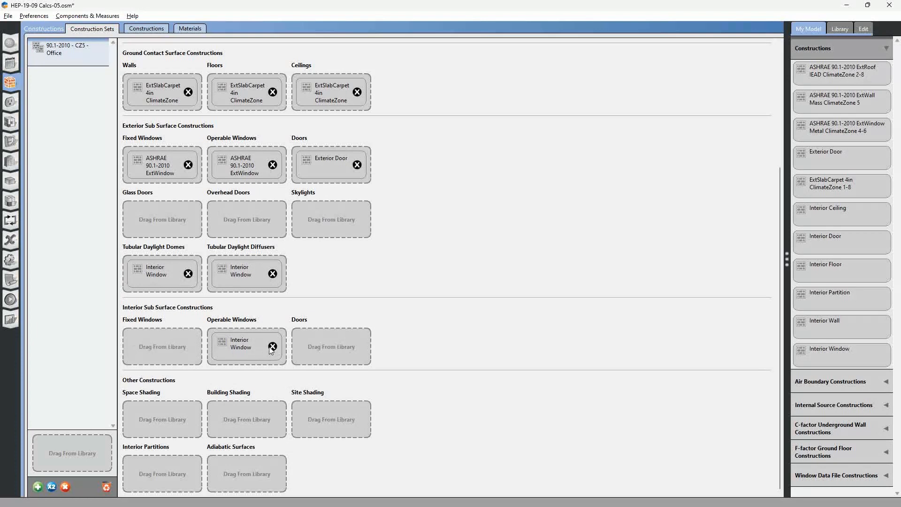
{"action": "left_click", "coordinate": [272, 347]}
{"action": "left_click", "coordinate": [188, 274]}
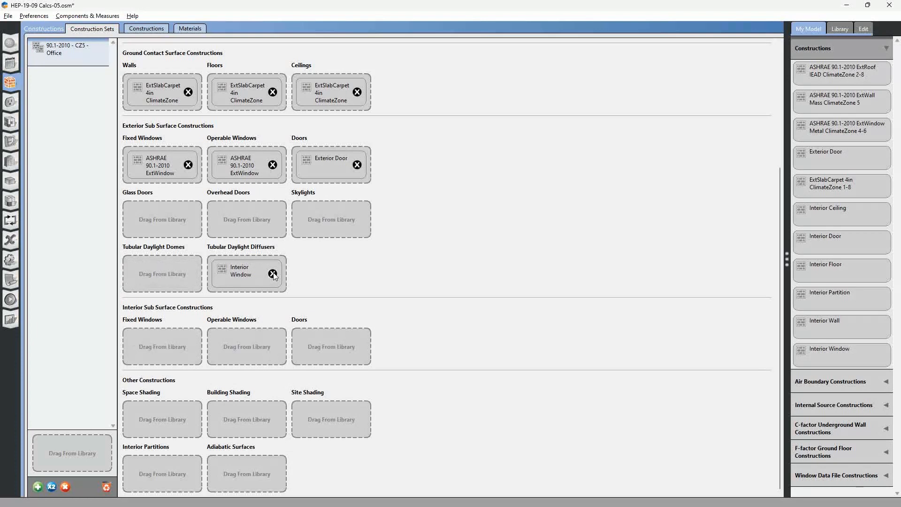
{"action": "left_click", "coordinate": [273, 274]}
{"action": "scroll", "coordinate": [376, 363], "scroll_direction": "up", "scroll_amount": 5}
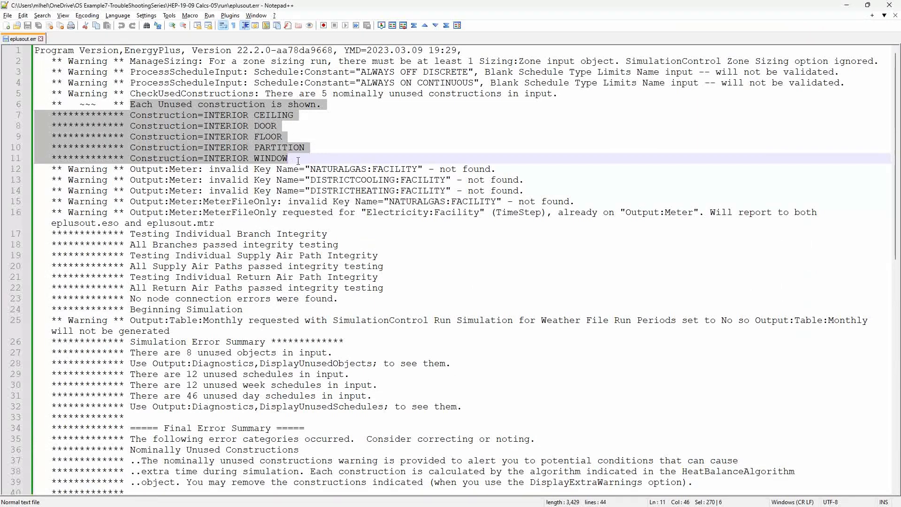
Return from the error file to the OpenStudio construction set and save the model.
{"action": "key", "text": "alt+Tab"}
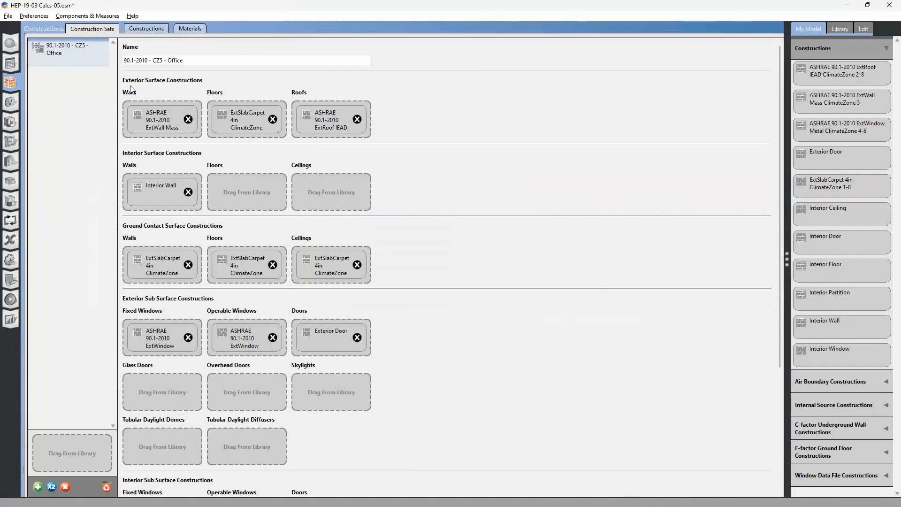
{"action": "left_click", "coordinate": [8, 15]}
{"action": "left_click", "coordinate": [21, 63]}
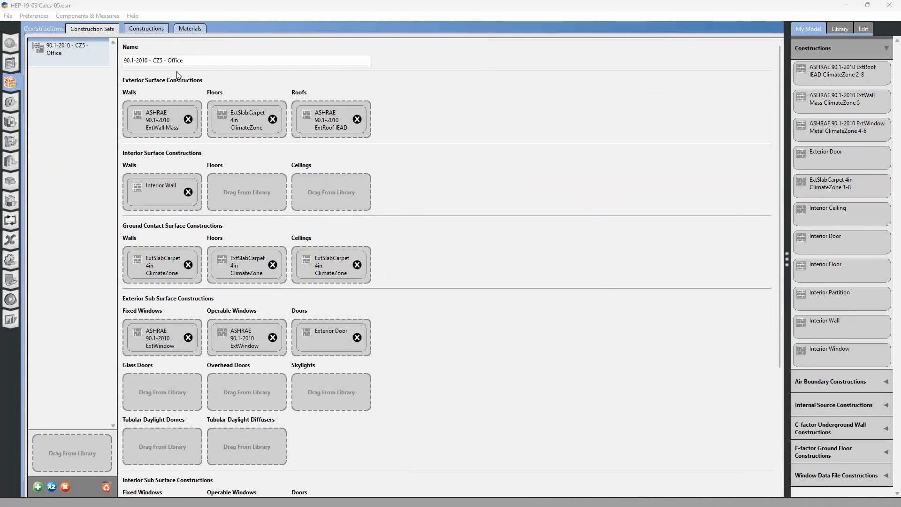
Purge the unused constructions, and check the air boundary, internal source, C-factor underground wall and F-factor ground floor categories.
{"action": "left_click", "coordinate": [141, 31]}
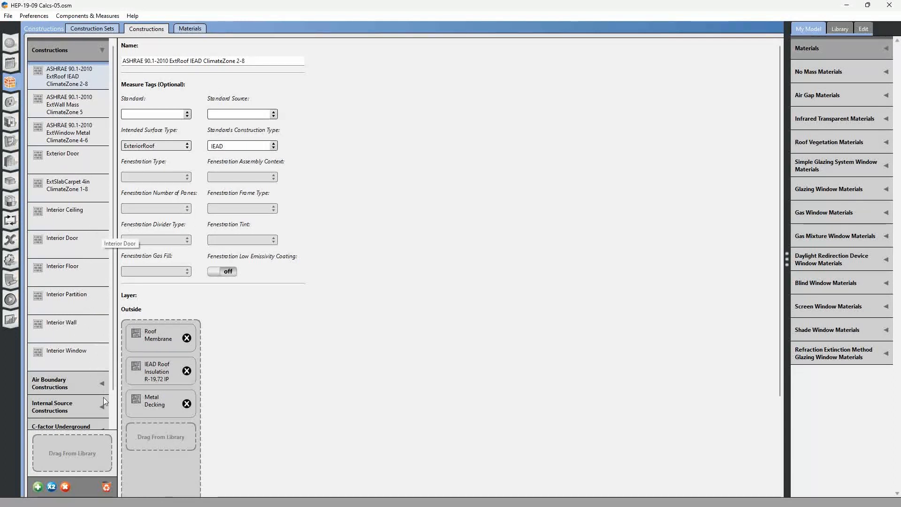
{"action": "left_click", "coordinate": [107, 488]}
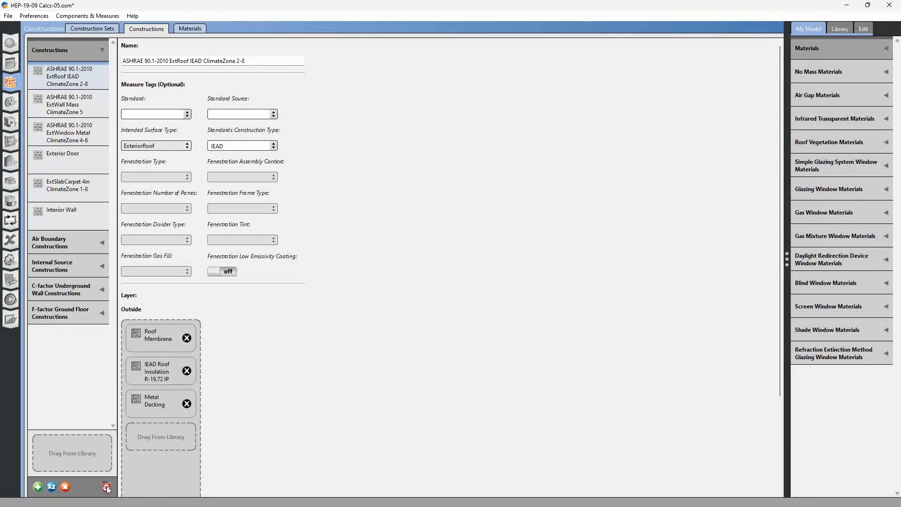
{"action": "left_click", "coordinate": [83, 241]}
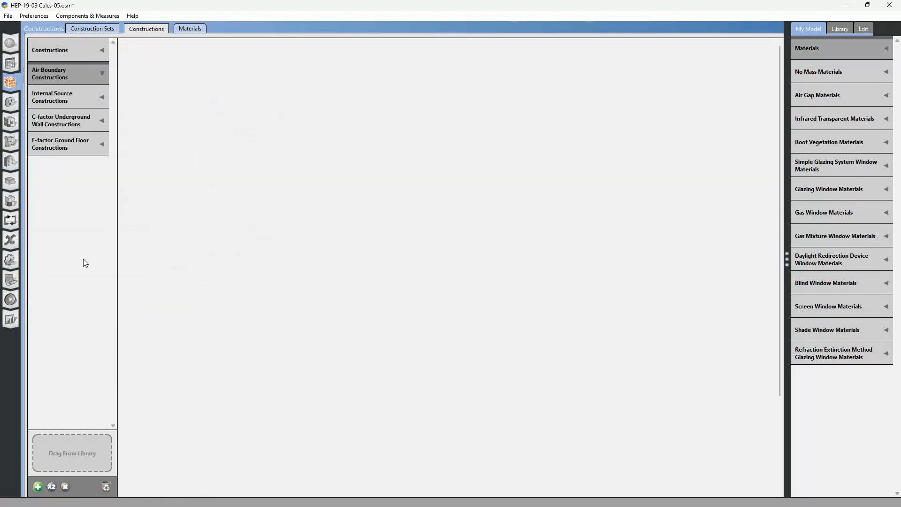
{"action": "left_click", "coordinate": [86, 102]}
{"action": "left_click", "coordinate": [83, 121]}
{"action": "left_click", "coordinate": [83, 145]}
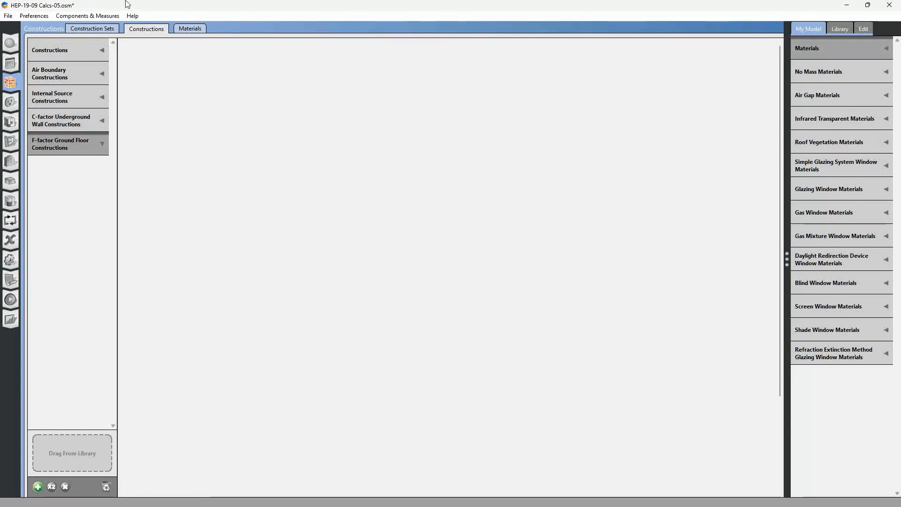
Go through the no mass, air gap, simple glazing system and glazing window materials and purge the unused ones.
{"action": "left_click", "coordinate": [190, 30]}
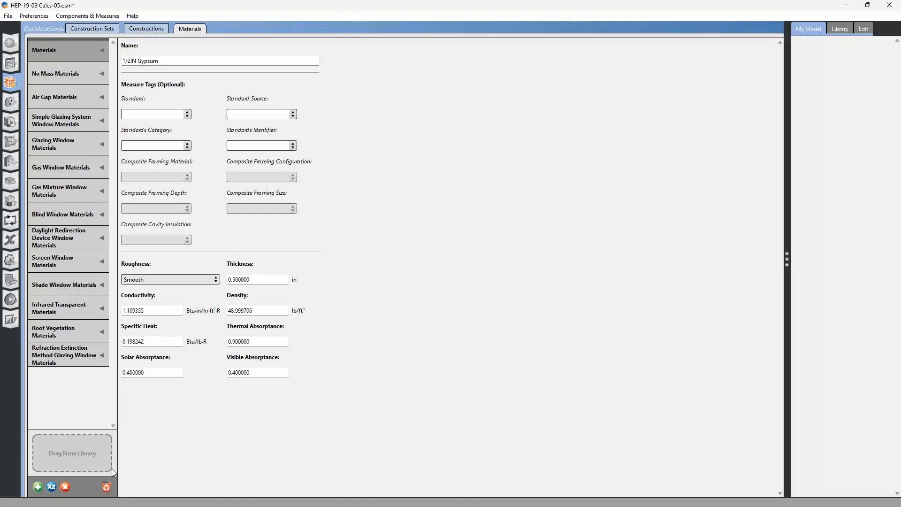
{"action": "left_click", "coordinate": [91, 73]}
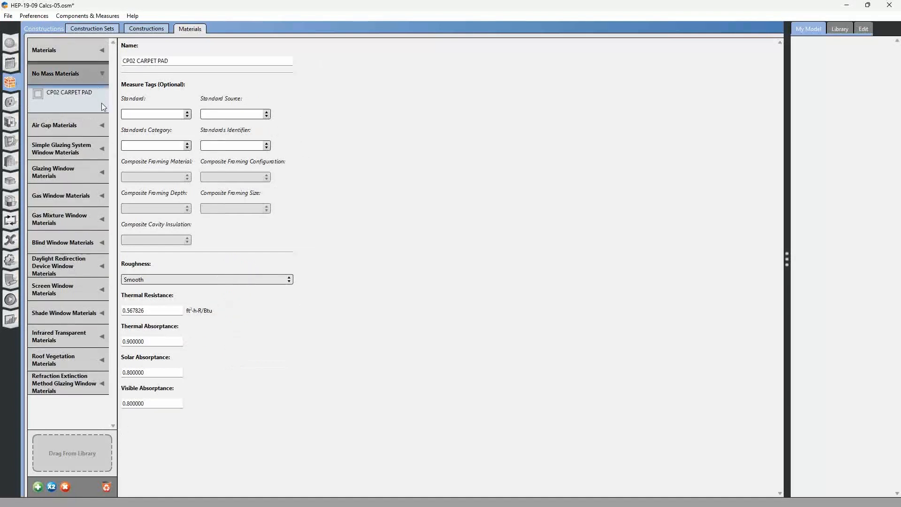
{"action": "left_click", "coordinate": [75, 125]}
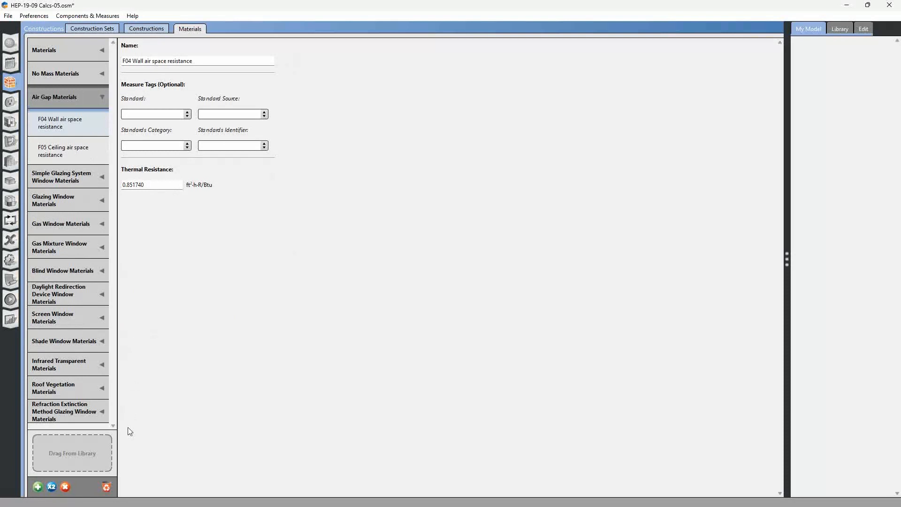
{"action": "left_click", "coordinate": [106, 486]}
{"action": "left_click", "coordinate": [80, 147]}
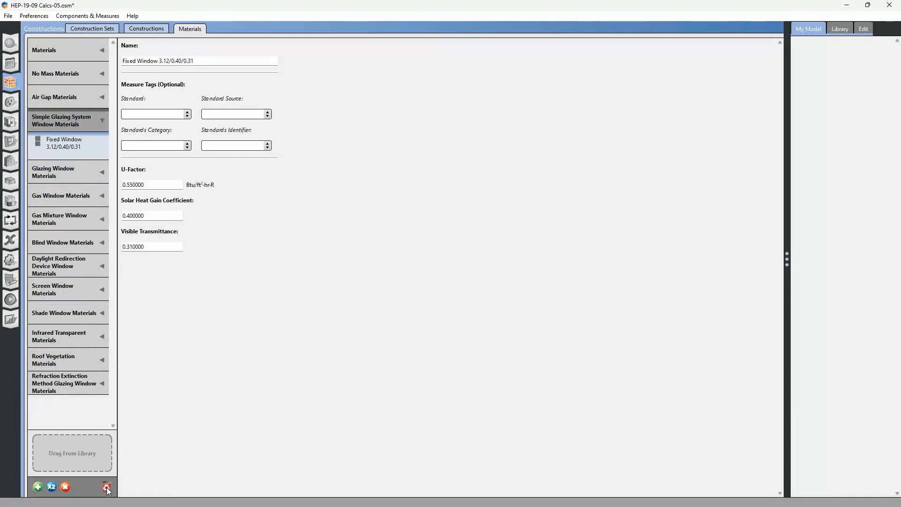
{"action": "left_click", "coordinate": [76, 169]}
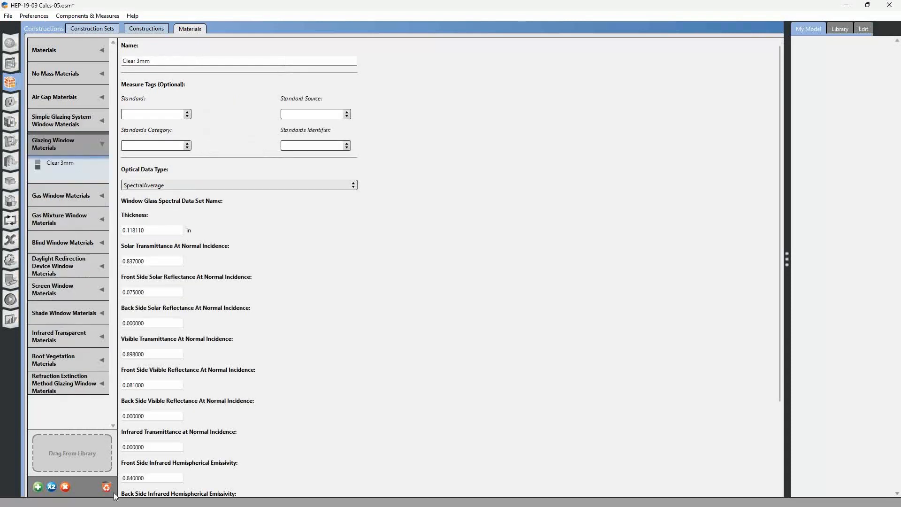
Check the remaining material categories, from gas window through refraction extinction method glazing materials, for leftover entries.
{"action": "left_click", "coordinate": [73, 195]}
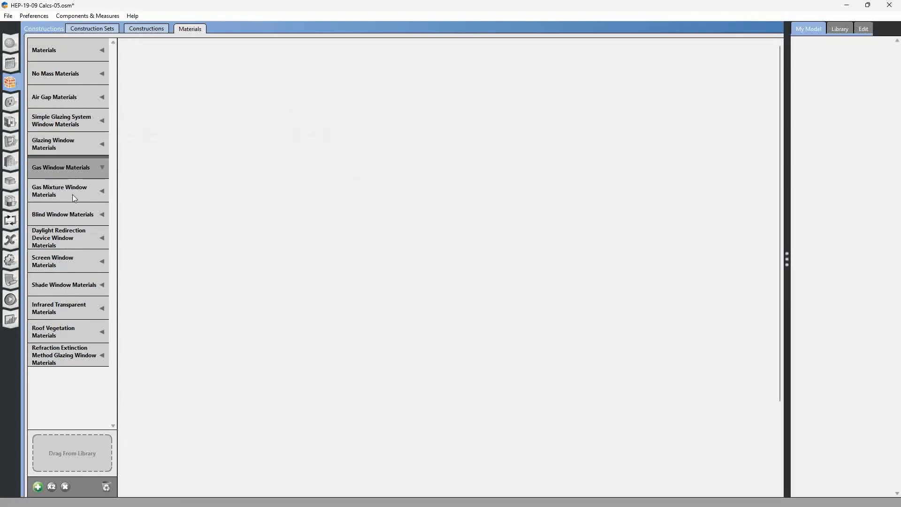
{"action": "left_click", "coordinate": [75, 188]}
{"action": "left_click", "coordinate": [74, 212]}
{"action": "left_click", "coordinate": [80, 243]}
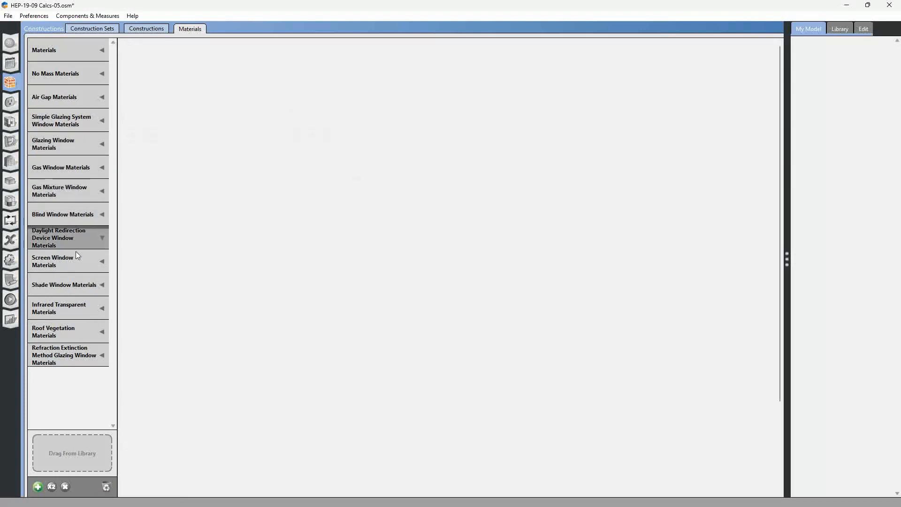
{"action": "left_click", "coordinate": [76, 259]}
{"action": "left_click", "coordinate": [78, 285]}
{"action": "left_click", "coordinate": [80, 308]}
{"action": "left_click", "coordinate": [79, 334]}
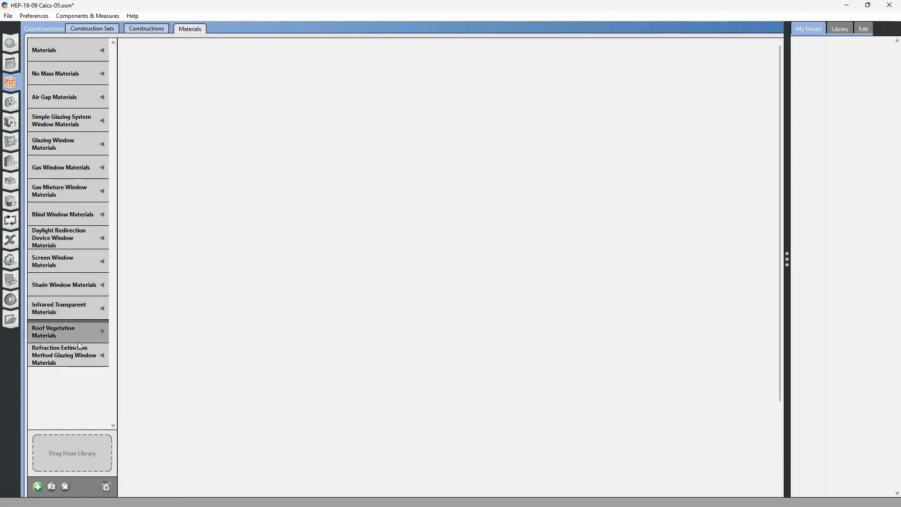
{"action": "left_click", "coordinate": [79, 352]}
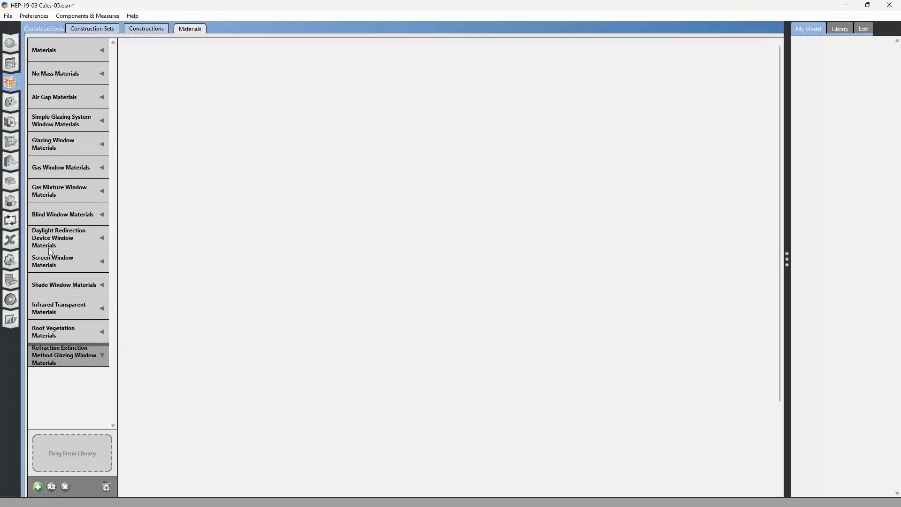
Run the simulation in OpenStudio, and reload the updated eplusout.err file in Notepad++.
{"action": "left_click", "coordinate": [9, 301]}
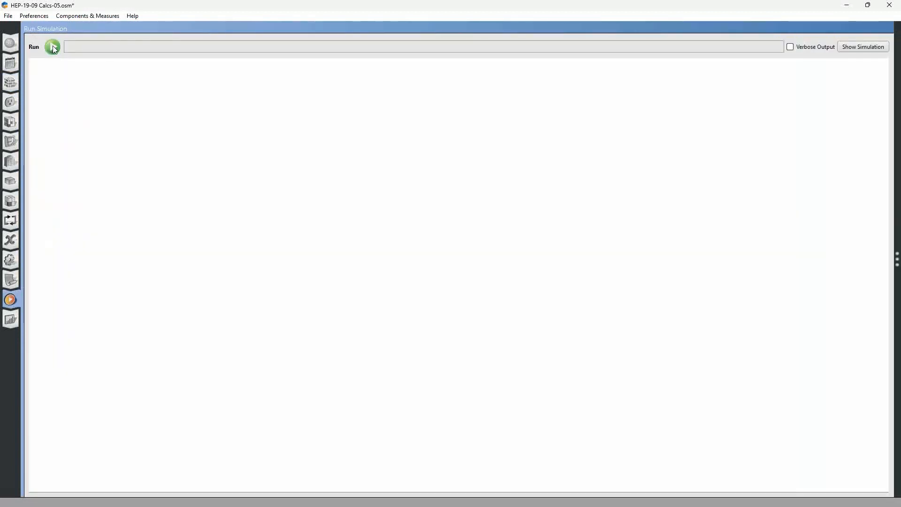
{"action": "left_click", "coordinate": [52, 47]}
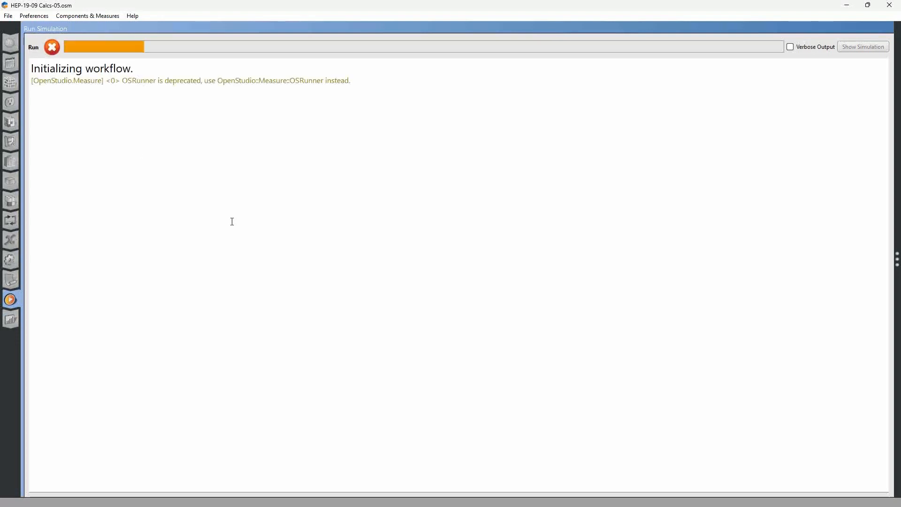
{"action": "key", "text": "alt+Tab"}
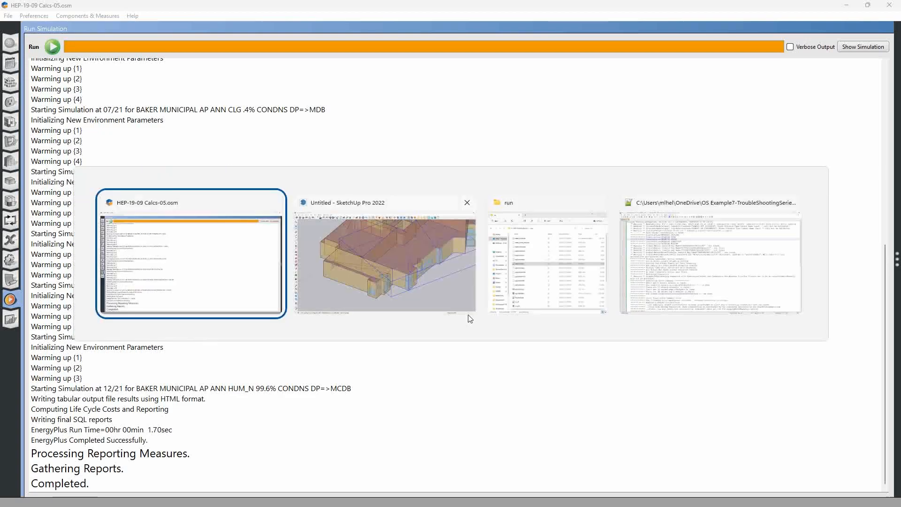
{"action": "key", "text": "alt+Tab"}
{"action": "key", "text": "alt+Tab"}
{"action": "key", "text": "alt+Tab"}
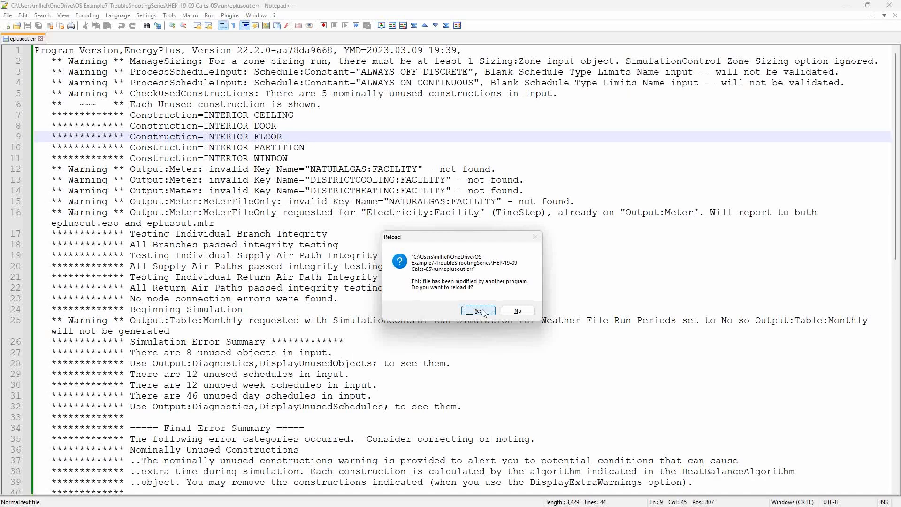
{"action": "left_click", "coordinate": [478, 310]}
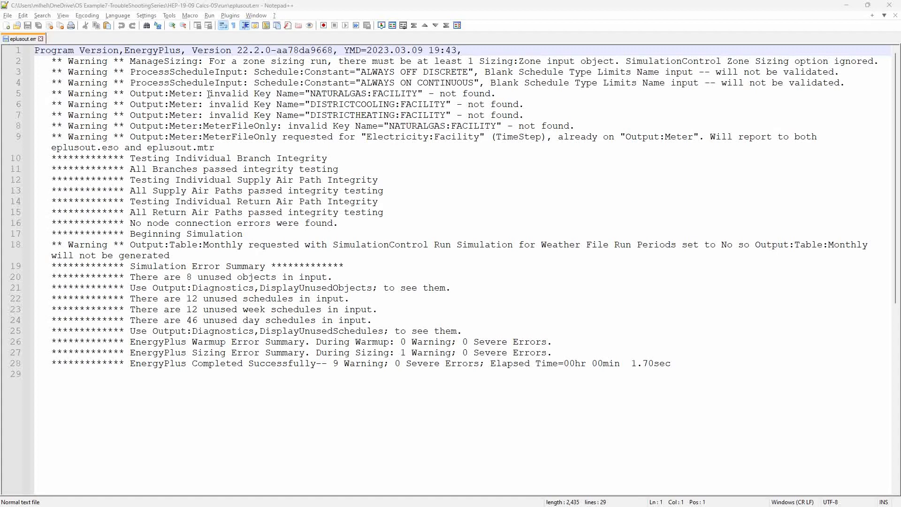
Read the invalid key name warnings for Output:Meter and Output:Meter:MeterFileOnly in the error file, highlighting each line.
{"action": "left_click_drag", "start_coordinate": [209, 94], "coordinate": [504, 93]}
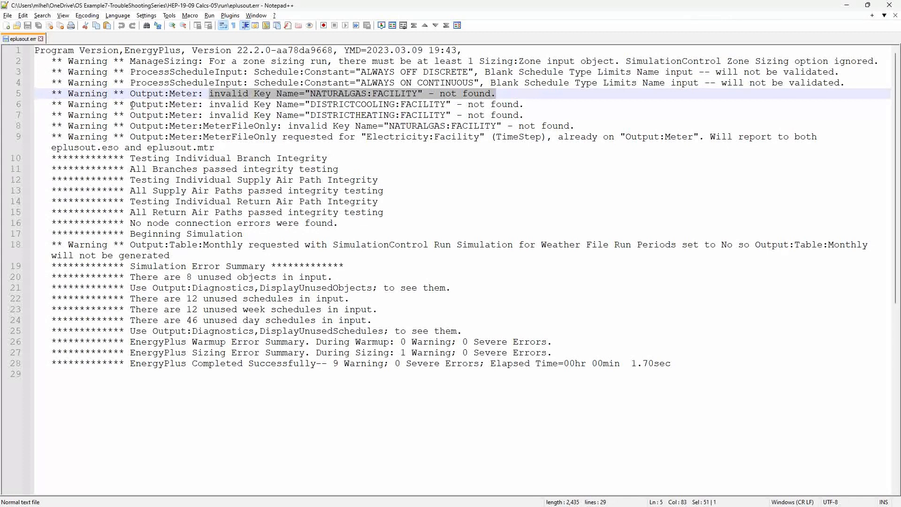
{"action": "left_click_drag", "start_coordinate": [132, 104], "coordinate": [520, 103]}
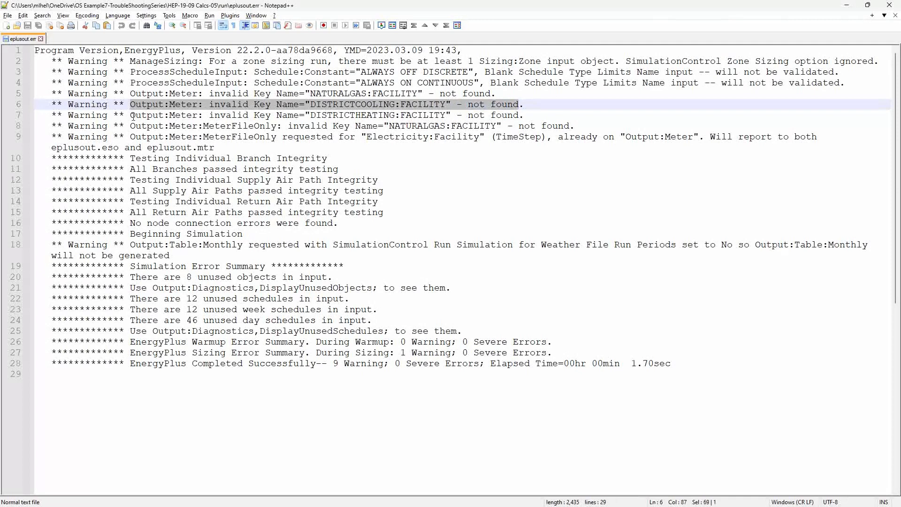
{"action": "left_click_drag", "start_coordinate": [132, 115], "coordinate": [524, 116]}
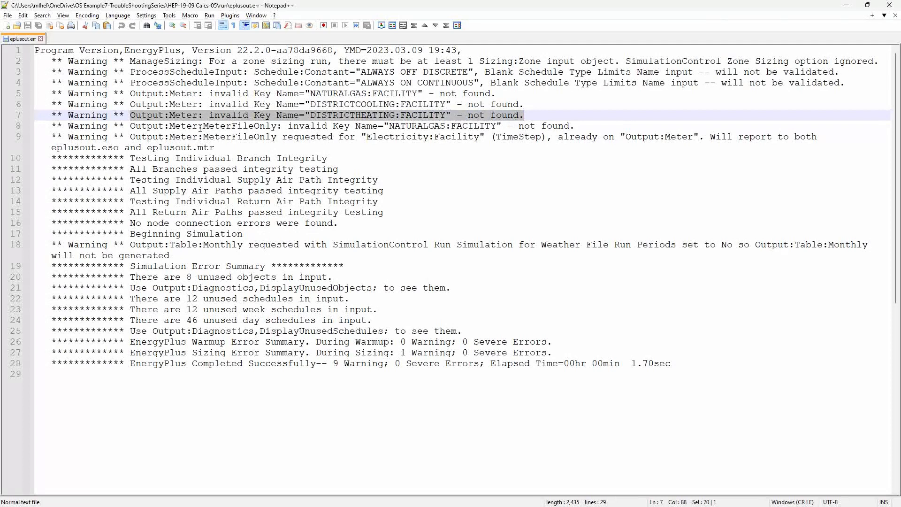
{"action": "left_click_drag", "start_coordinate": [134, 126], "coordinate": [458, 126]}
{"action": "left_click_drag", "start_coordinate": [504, 125], "coordinate": [574, 126]}
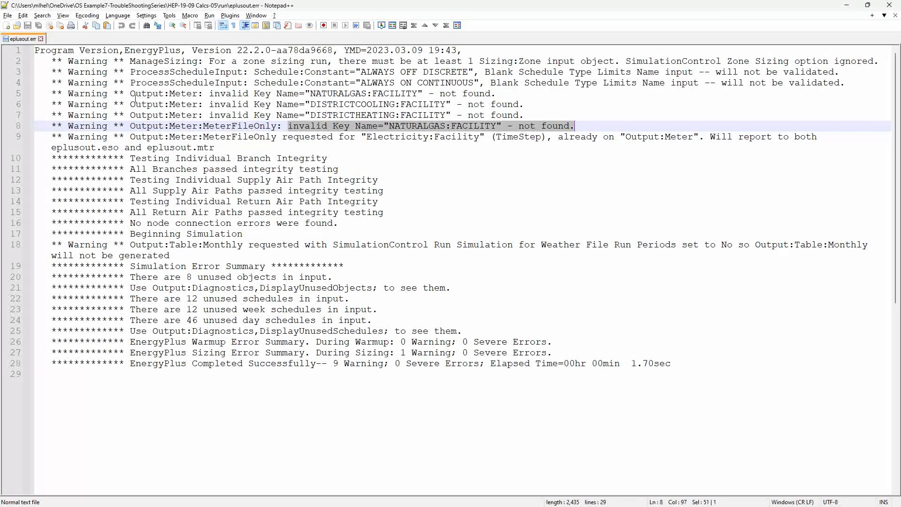
Examine the natural gas, district cooling and district heating meter names in the warnings, and return to OpenStudio.
{"action": "left_click_drag", "start_coordinate": [130, 93], "coordinate": [440, 93]}
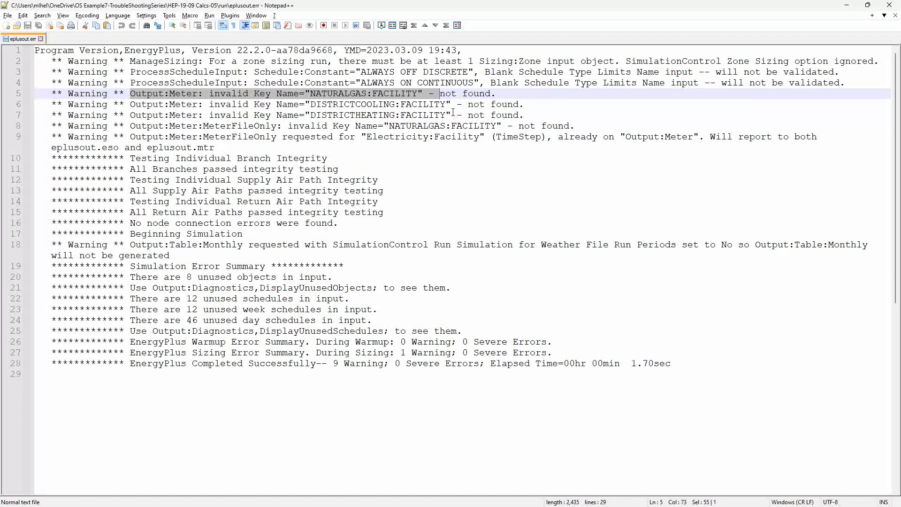
{"action": "left_click", "coordinate": [311, 94]}
{"action": "double_click", "coordinate": [311, 94]}
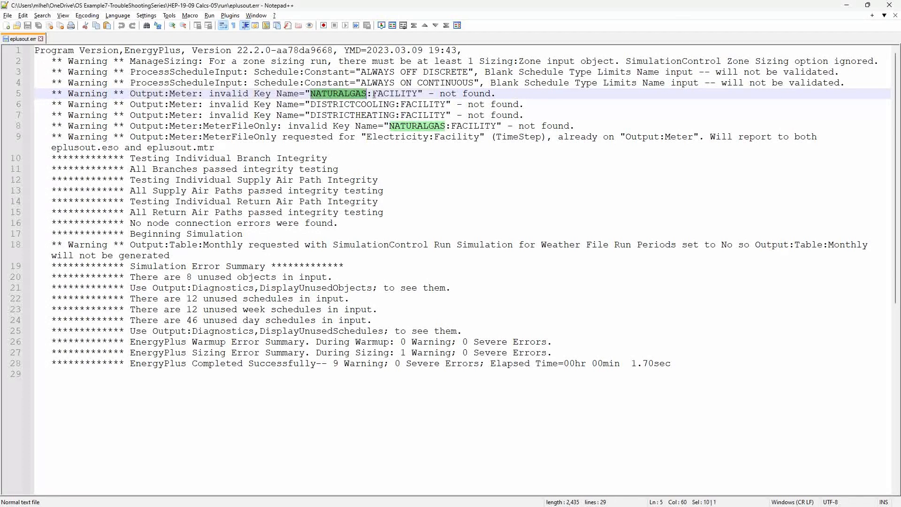
{"action": "left_click_drag", "start_coordinate": [311, 94], "coordinate": [399, 98]}
{"action": "left_click", "coordinate": [312, 104]}
{"action": "left_click_drag", "start_coordinate": [312, 104], "coordinate": [443, 104]}
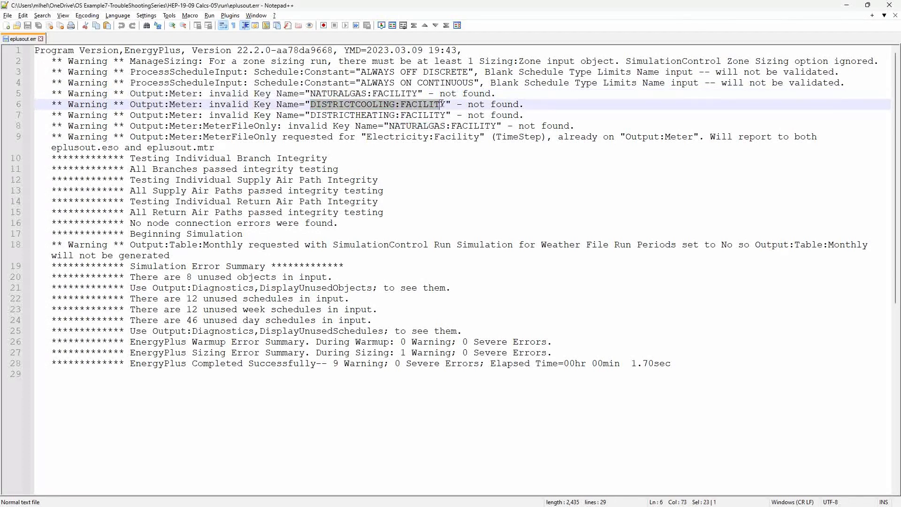
{"action": "mouse_move", "coordinate": [311, 115]}
{"action": "left_mouse_down"}
{"action": "mouse_move", "coordinate": [462, 115]}
{"action": "mouse_move", "coordinate": [310, 115]}
{"action": "left_mouse_up"}
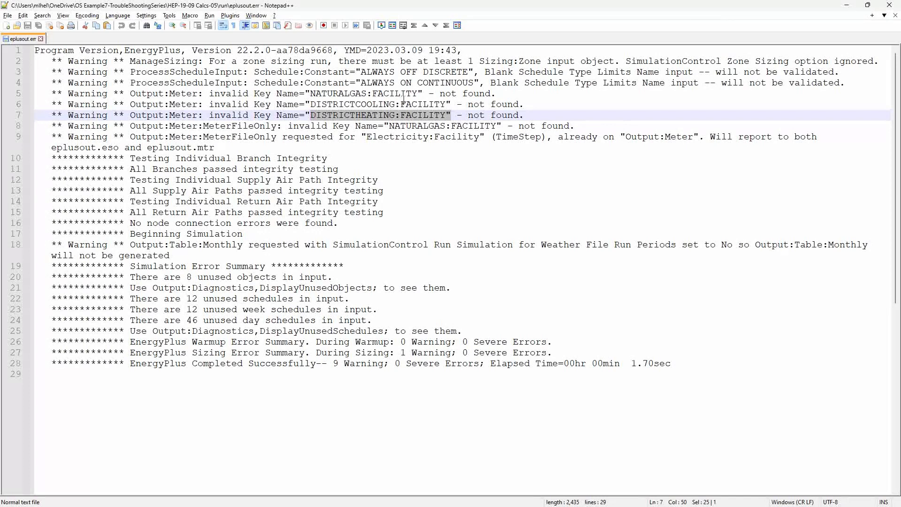
{"action": "key", "text": "alt+Tab"}
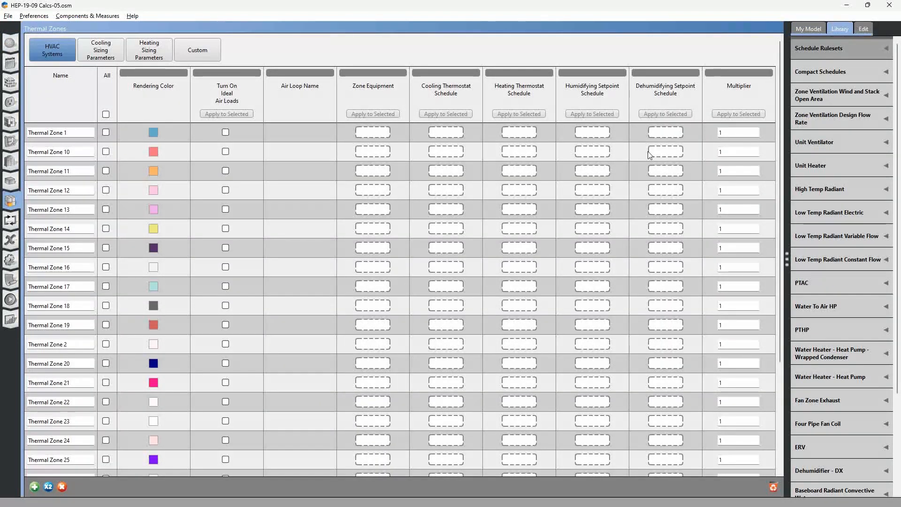
Assign a VAV Unit Heater Gas from the library's unit heaters to Thermal Zone 1 as zone equipment.
{"action": "left_click", "coordinate": [843, 166]}
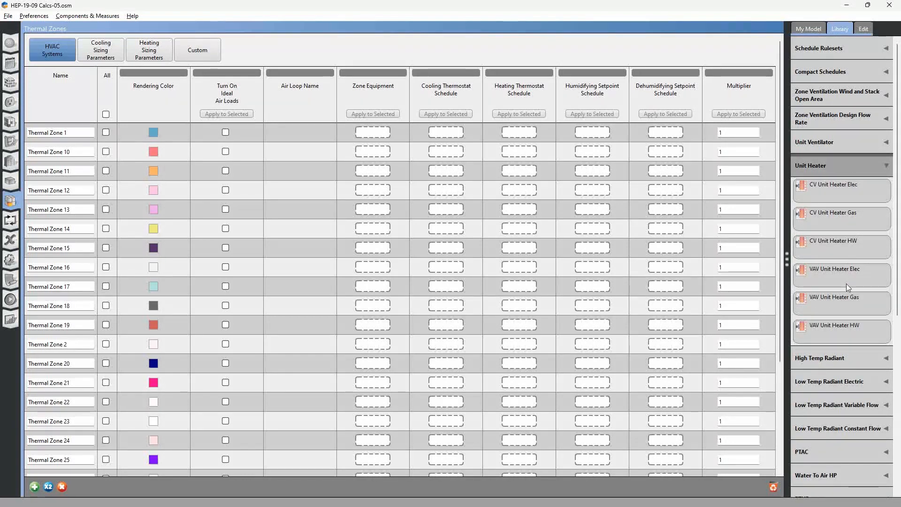
{"action": "left_click_drag", "start_coordinate": [840, 306], "coordinate": [368, 134]}
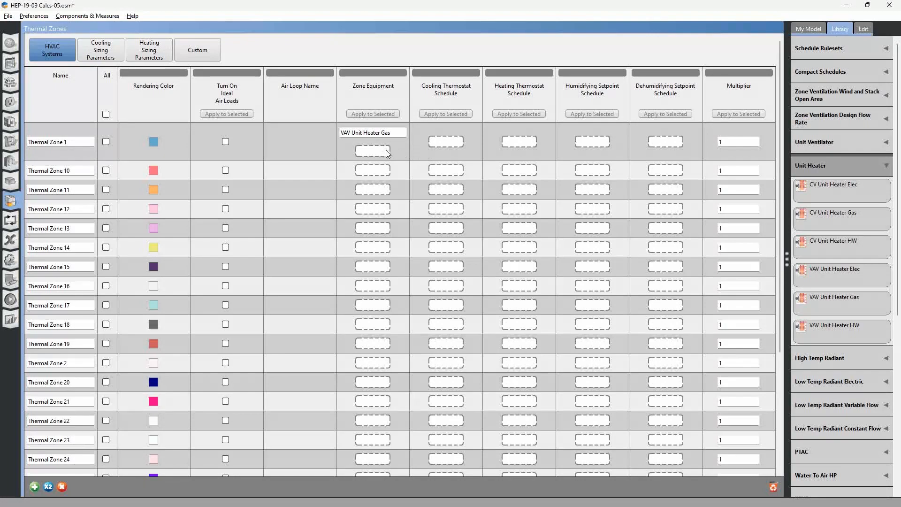
Switch to Notepad++ and read the natural gas, district cooling and district heating Output:Meter warnings in eplusout.err, highlighting them.
{"action": "key", "text": "alt+Tab"}
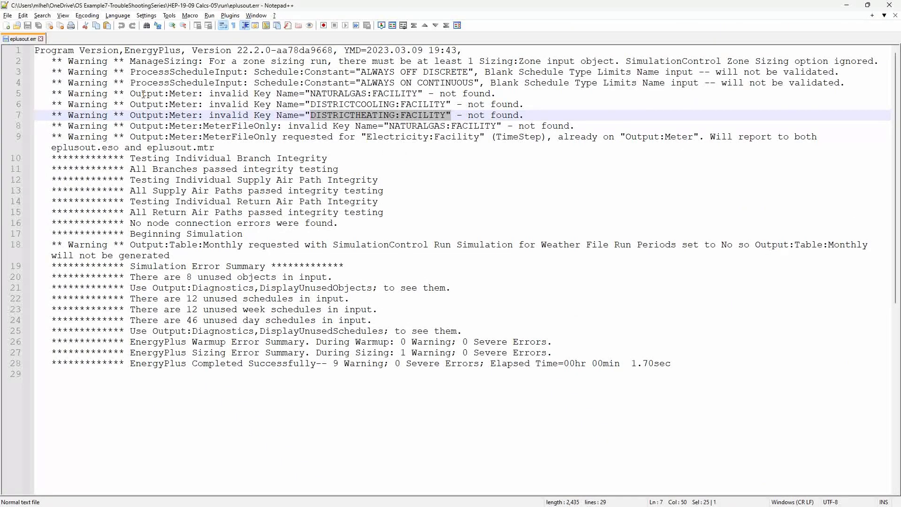
{"action": "left_click_drag", "start_coordinate": [130, 94], "coordinate": [424, 93]}
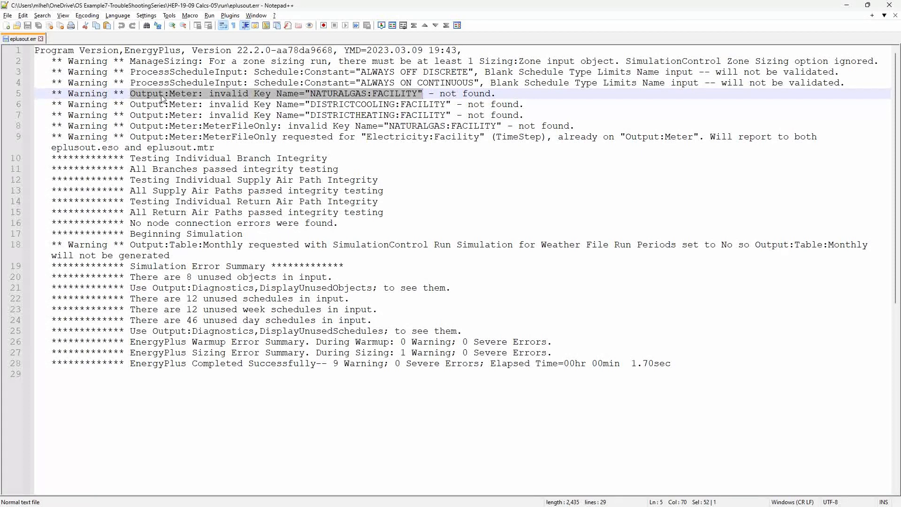
{"action": "left_click", "coordinate": [134, 97]}
{"action": "left_click_drag", "start_coordinate": [67, 95], "coordinate": [531, 115]}
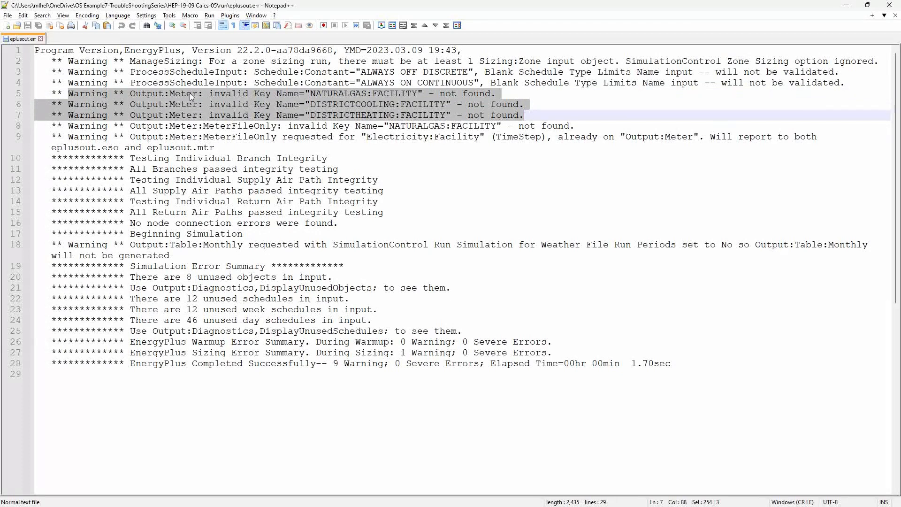
{"action": "left_click_drag", "start_coordinate": [130, 94], "coordinate": [526, 118]}
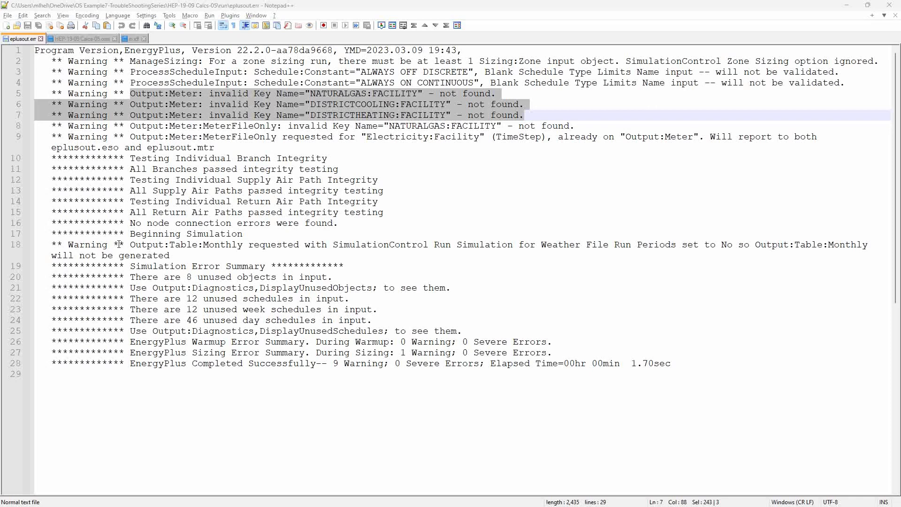
Read the Output:Table:Monthly warning, highlighting the table name and the Run Simulation for Weather File Run Periods setting it mentions.
{"action": "left_click_drag", "start_coordinate": [129, 245], "coordinate": [170, 256]}
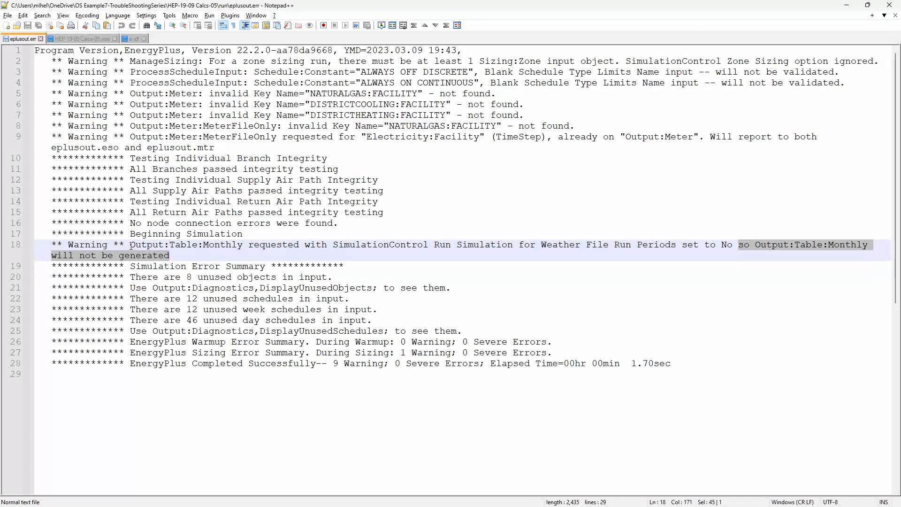
{"action": "left_click_drag", "start_coordinate": [131, 246], "coordinate": [244, 246]}
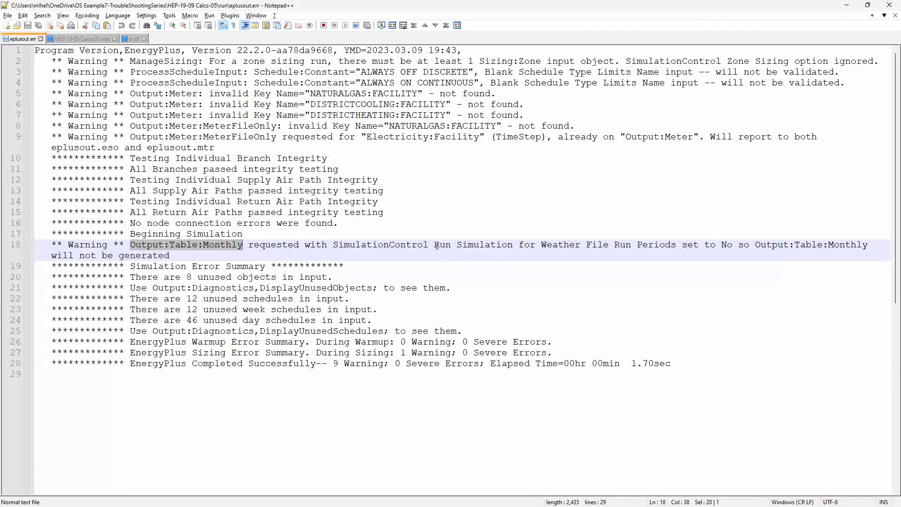
{"action": "left_click_drag", "start_coordinate": [434, 245], "coordinate": [676, 245]}
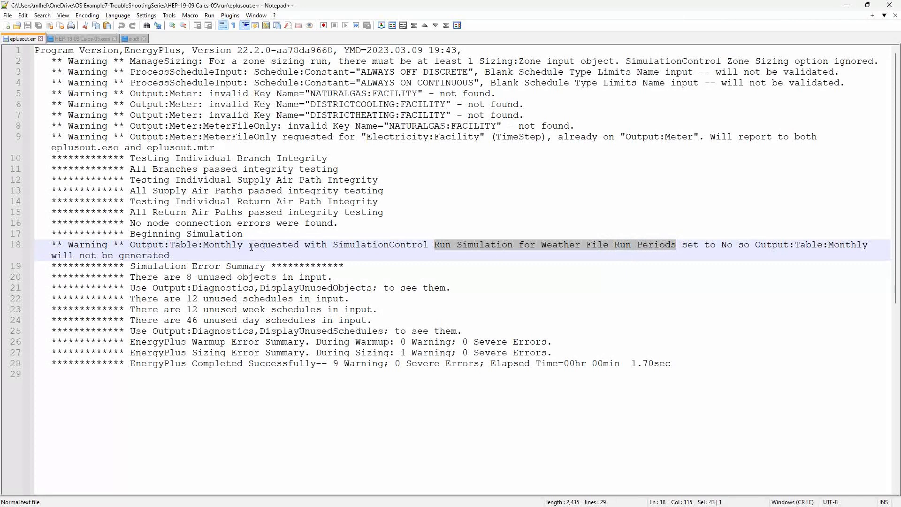
Return to OpenStudio and check the Enable AllSummary Report option under Output Table Summary Reports in the simulation settings.
{"action": "key", "text": "alt+Tab"}
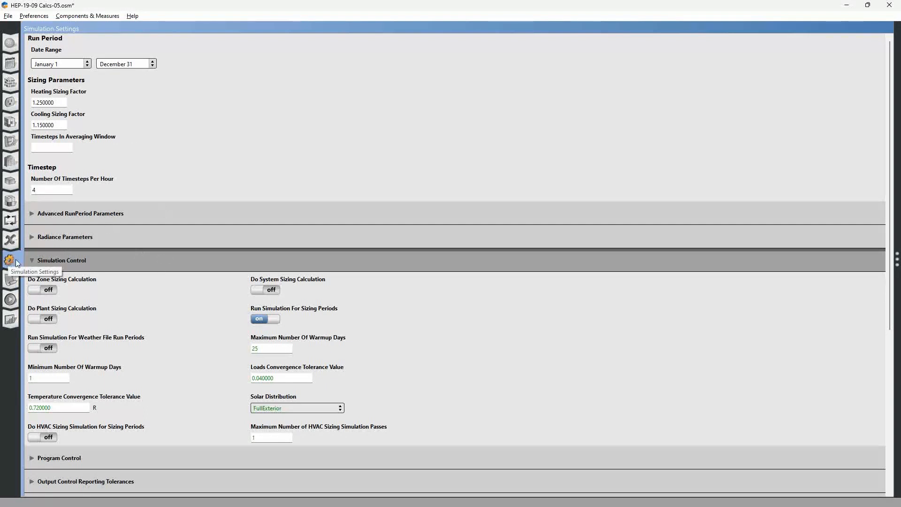
{"action": "left_click", "coordinate": [32, 261]}
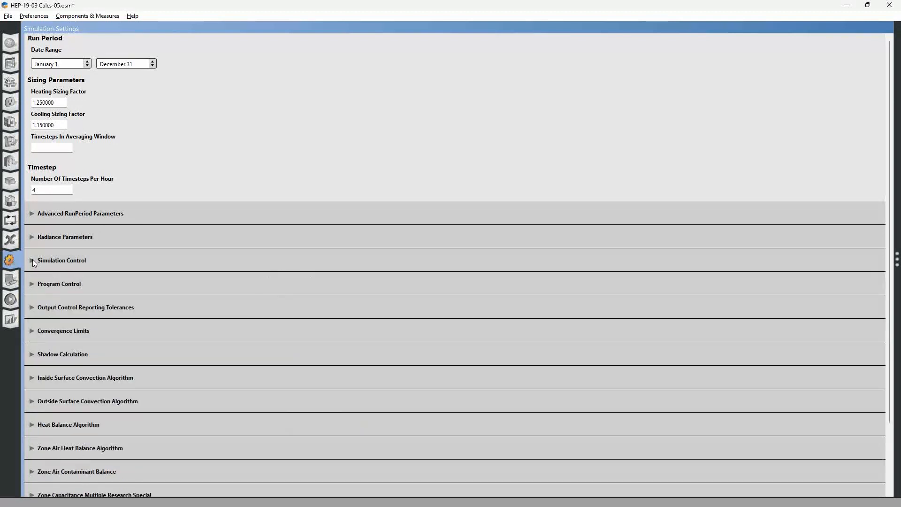
{"action": "scroll", "coordinate": [148, 278], "scroll_direction": "down", "scroll_amount": 3}
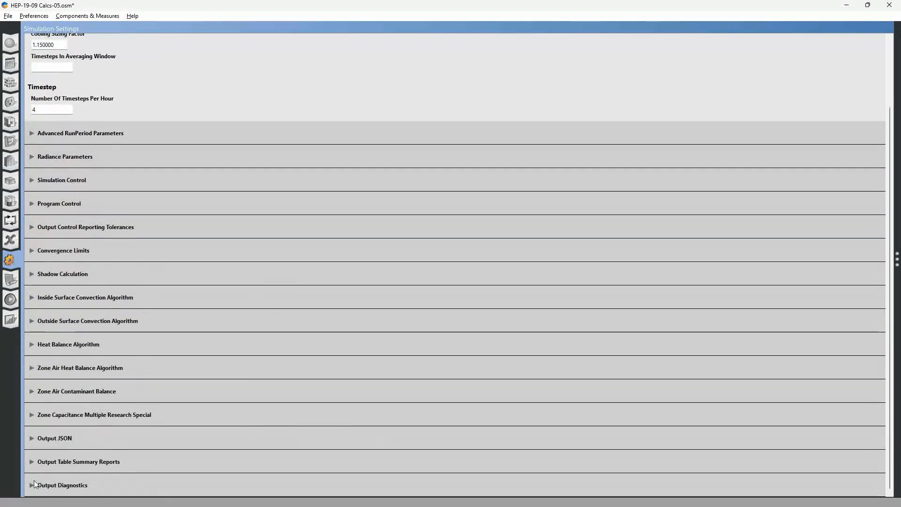
{"action": "left_click", "coordinate": [31, 461]}
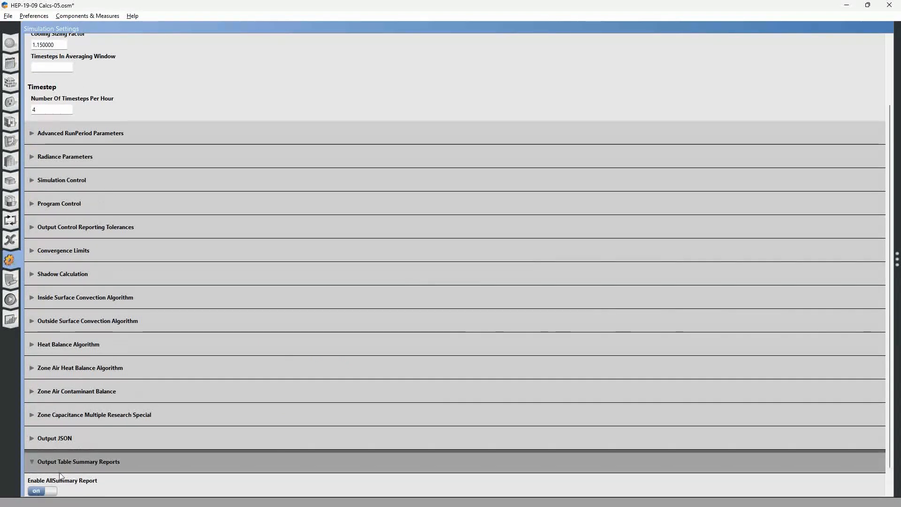
{"action": "scroll", "coordinate": [133, 449], "scroll_direction": "down", "scroll_amount": 1}
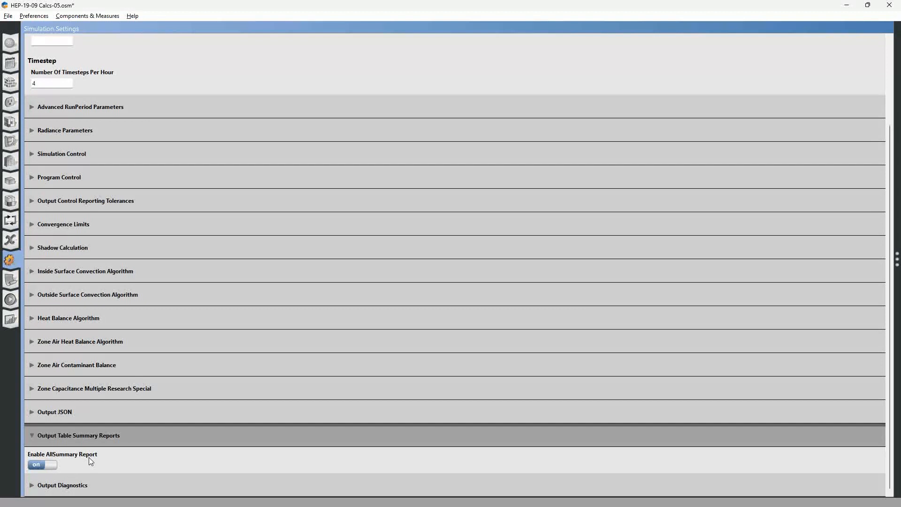
Review the EnergyPlus Results report from the site energy tables down to the table of contents listing the summary reports.
{"action": "left_click", "coordinate": [11, 321]}
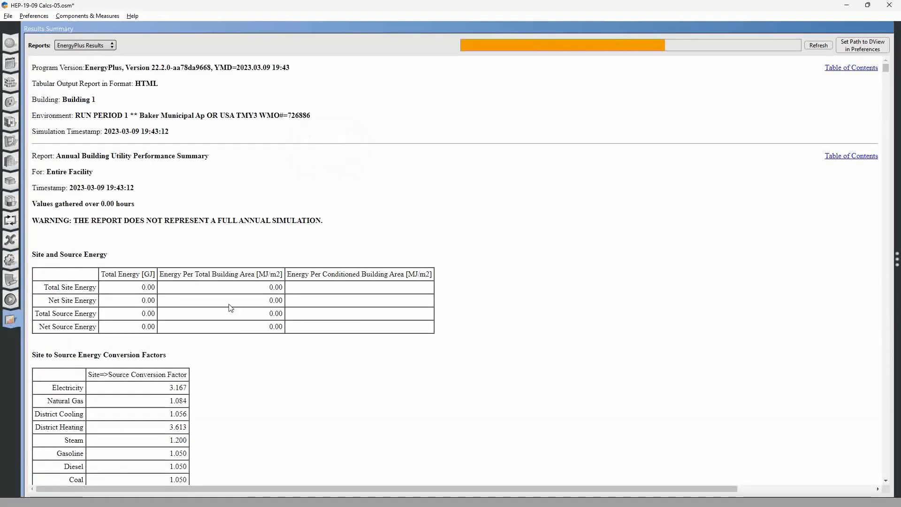
{"action": "scroll", "coordinate": [263, 333], "scroll_direction": "down", "scroll_amount": 10}
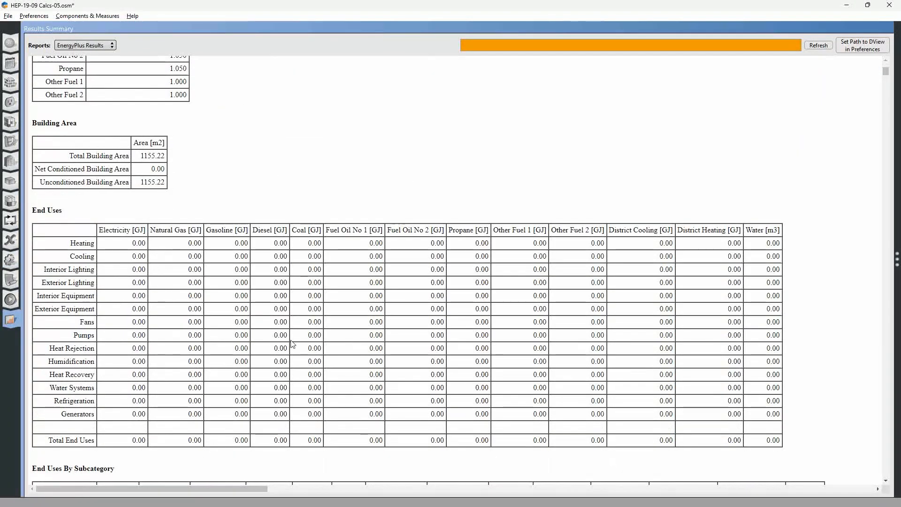
{"action": "scroll", "coordinate": [289, 355], "scroll_direction": "down", "scroll_amount": 15}
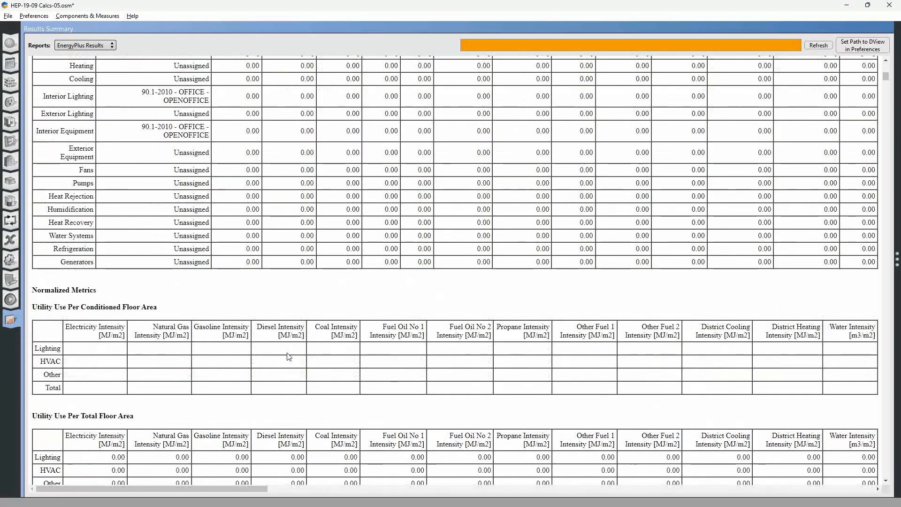
{"action": "scroll", "coordinate": [288, 356], "scroll_direction": "down", "scroll_amount": 11}
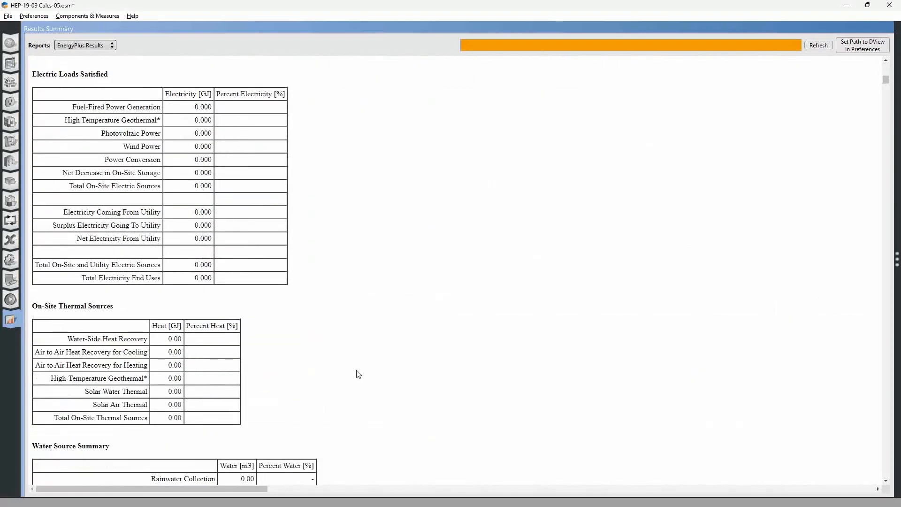
{"action": "scroll", "coordinate": [358, 374], "scroll_direction": "down", "scroll_amount": 12}
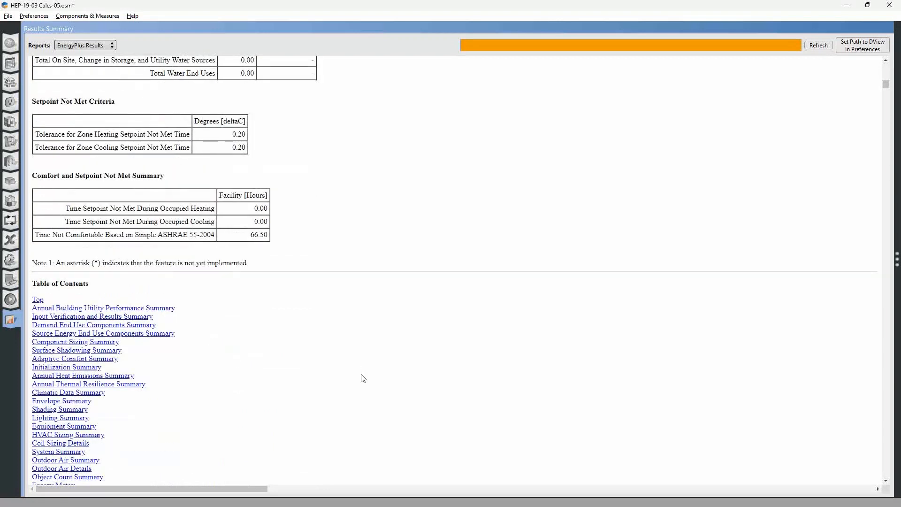
{"action": "scroll", "coordinate": [362, 378], "scroll_direction": "down", "scroll_amount": 2}
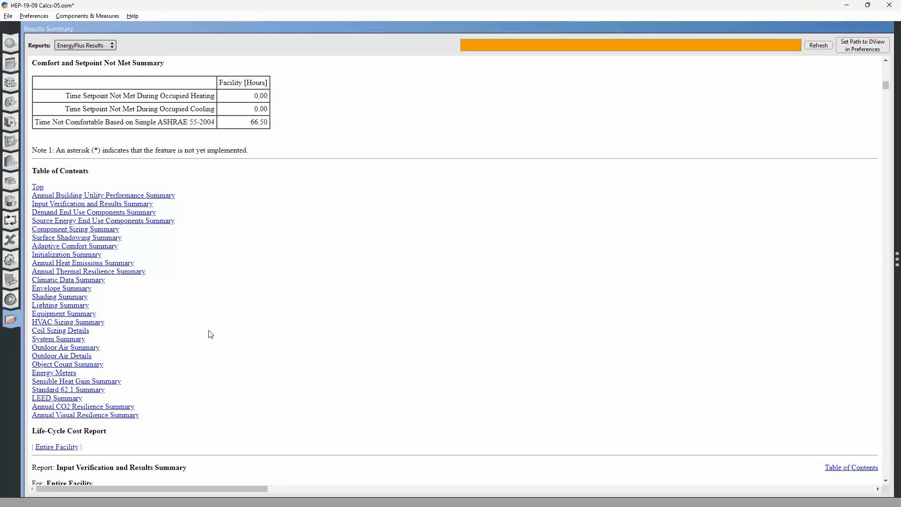
Examine the Simulation Control options and the cooling and heating design days defined for the site, highlighting the design day names.
{"action": "left_click", "coordinate": [11, 261]}
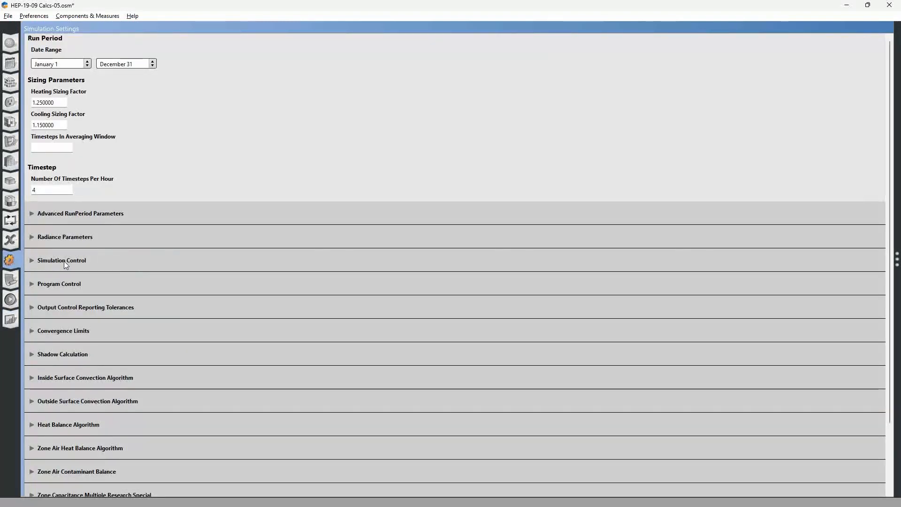
{"action": "left_click", "coordinate": [32, 260]}
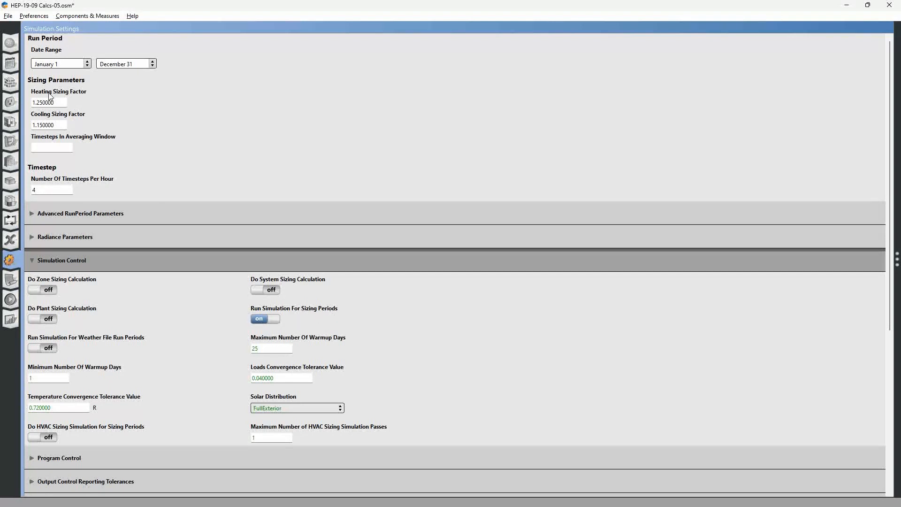
{"action": "left_click", "coordinate": [10, 45]}
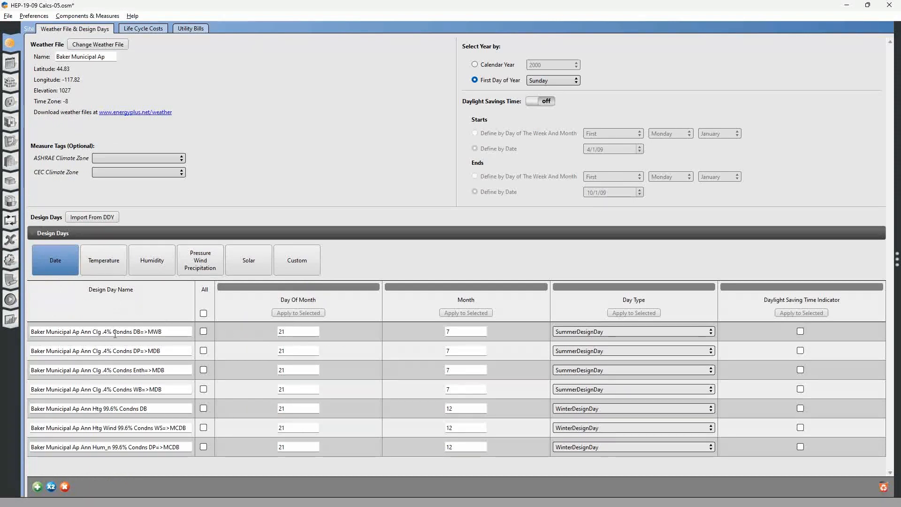
{"action": "left_click_drag", "start_coordinate": [31, 332], "coordinate": [50, 355]}
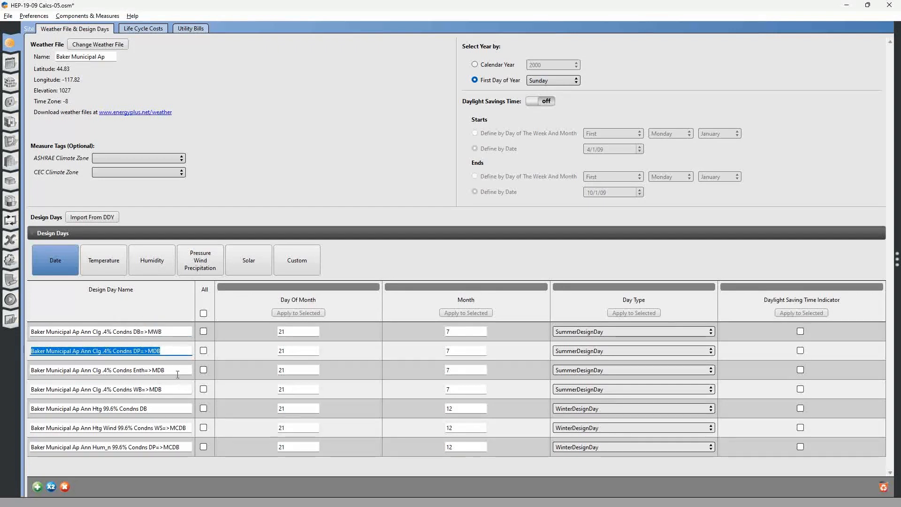
{"action": "left_click_drag", "start_coordinate": [178, 371], "coordinate": [24, 371]}
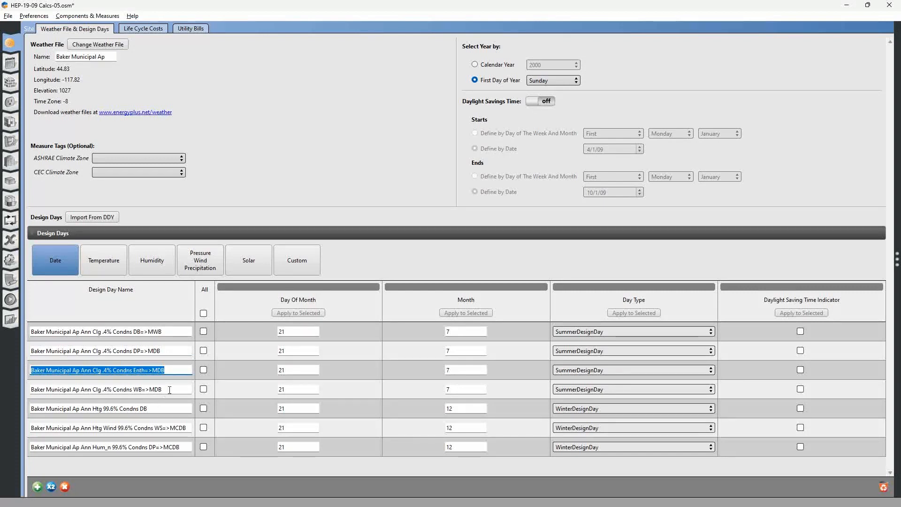
{"action": "left_click_drag", "start_coordinate": [169, 390], "coordinate": [29, 392]}
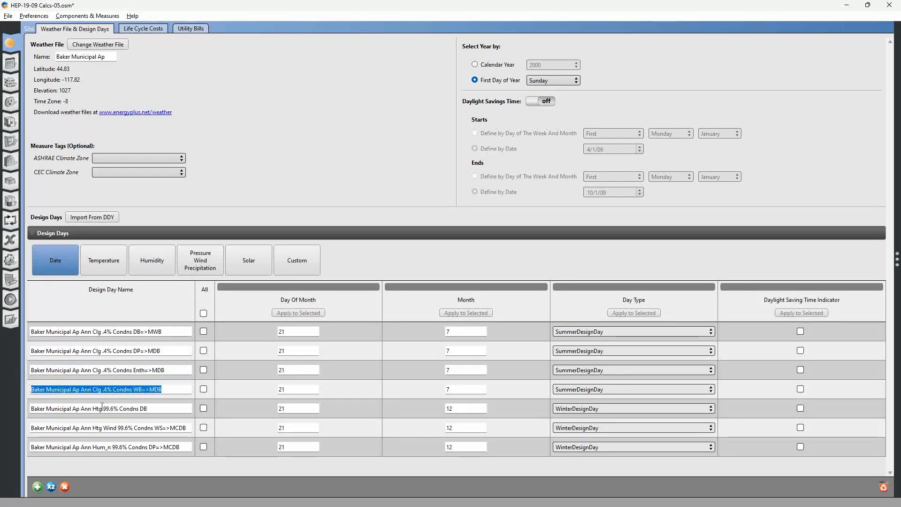
{"action": "left_click_drag", "start_coordinate": [147, 408], "coordinate": [28, 409]}
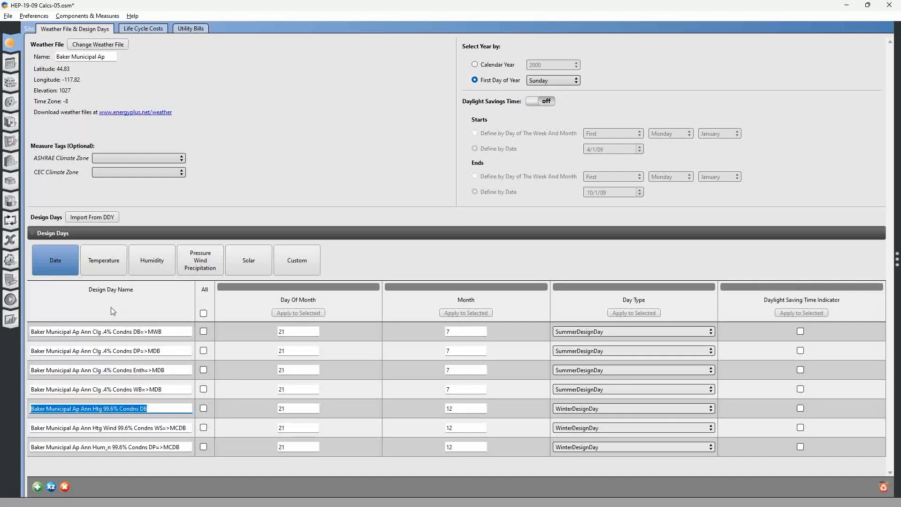
Turn on Run Simulation For Weather File Run Periods in Simulation Control, and recheck the Output:Table:Monthly warning in Notepad++.
{"action": "left_click", "coordinate": [9, 260]}
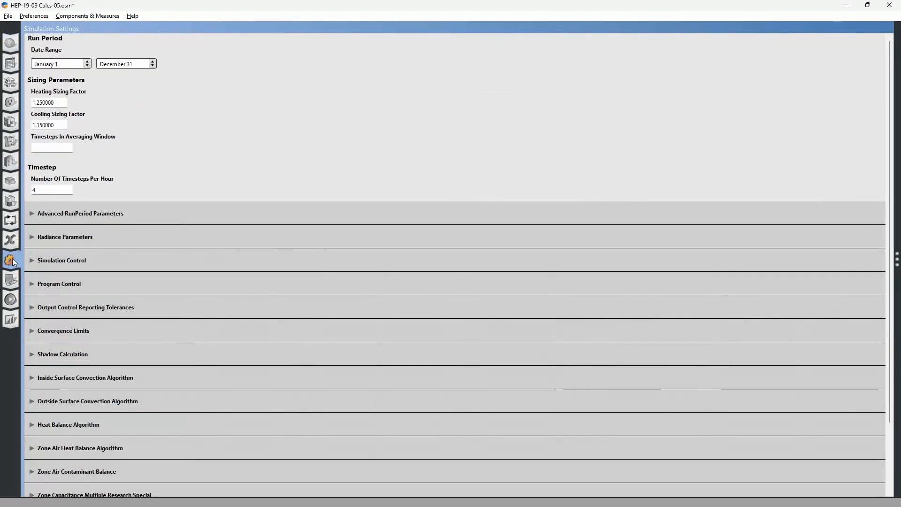
{"action": "left_click", "coordinate": [32, 261]}
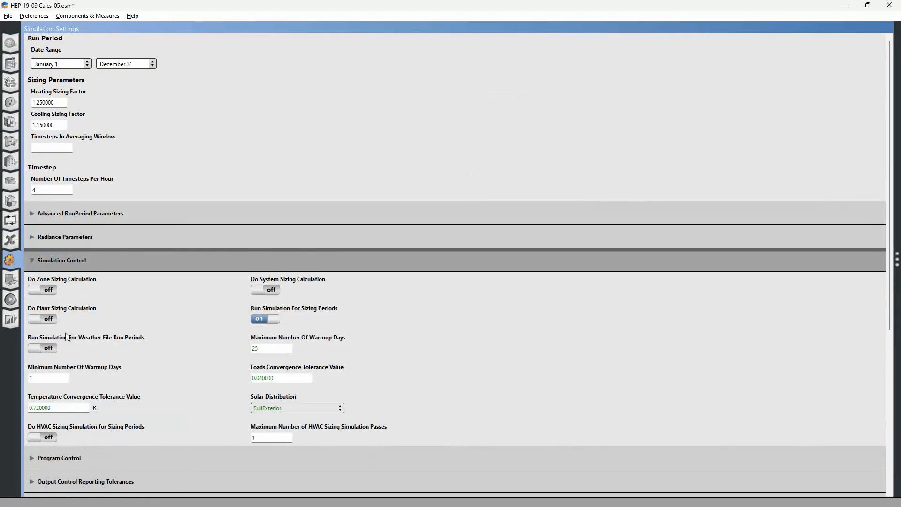
{"action": "left_click", "coordinate": [46, 349]}
{"action": "key", "text": "alt+Tab"}
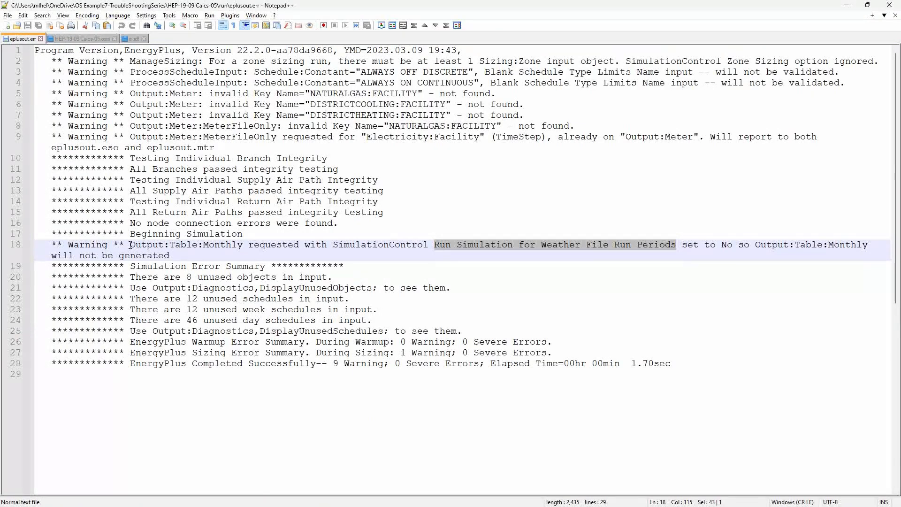
{"action": "left_click_drag", "start_coordinate": [130, 244], "coordinate": [188, 254]}
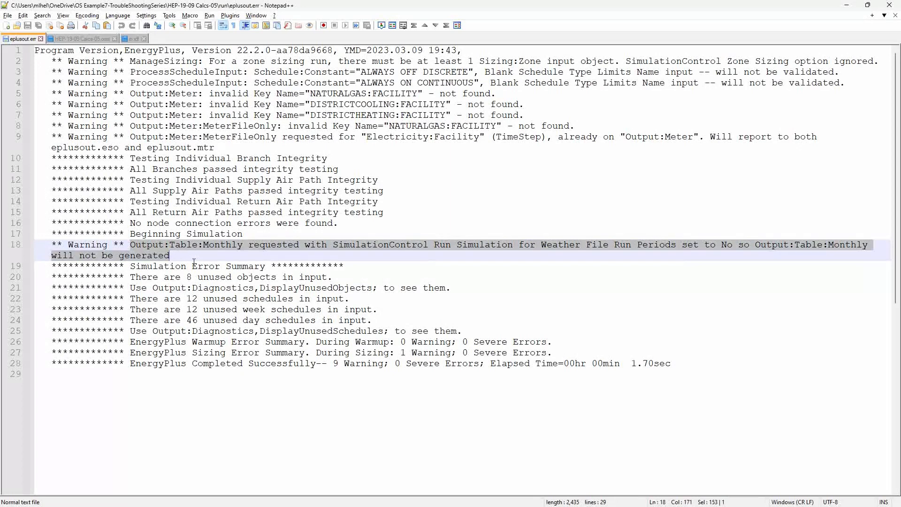
{"action": "key", "text": "alt+Tab"}
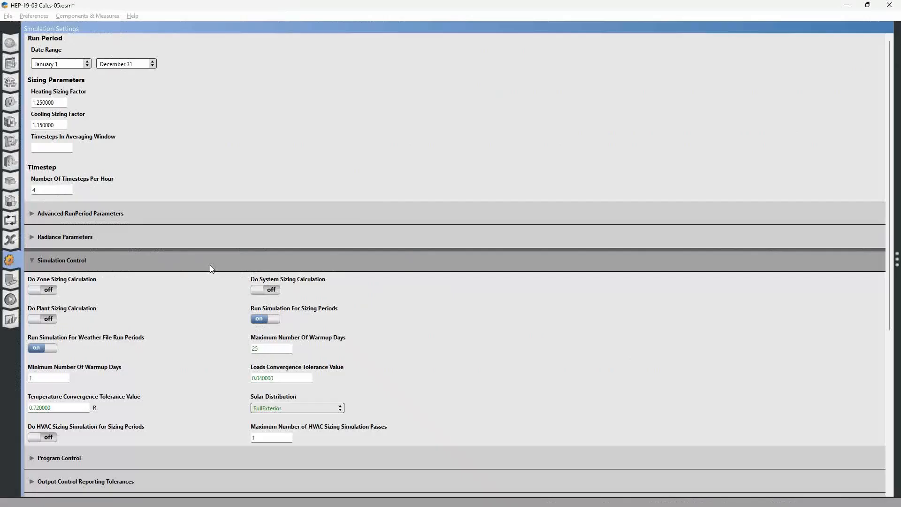
Run the simulation in OpenStudio, and examine the run log's entries for RUN PERIOD 1 and the design days.
{"action": "left_click", "coordinate": [10, 300]}
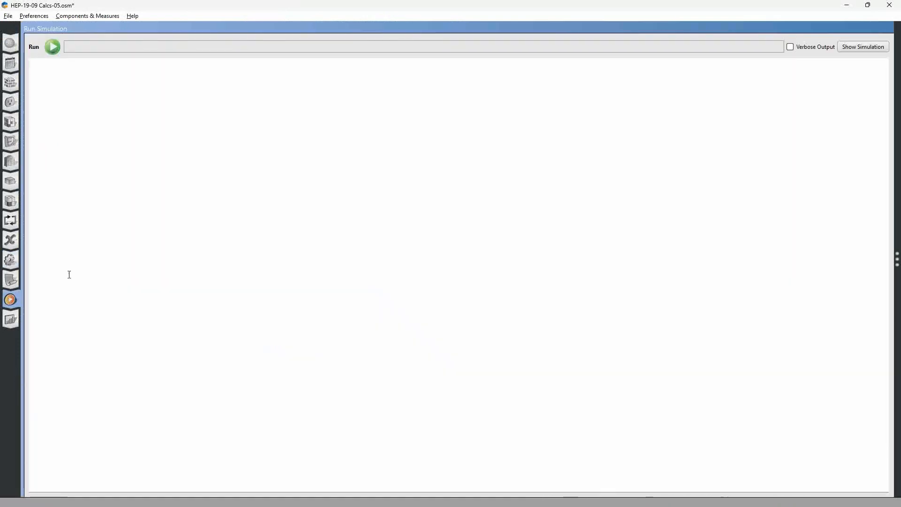
{"action": "left_click", "coordinate": [51, 47]}
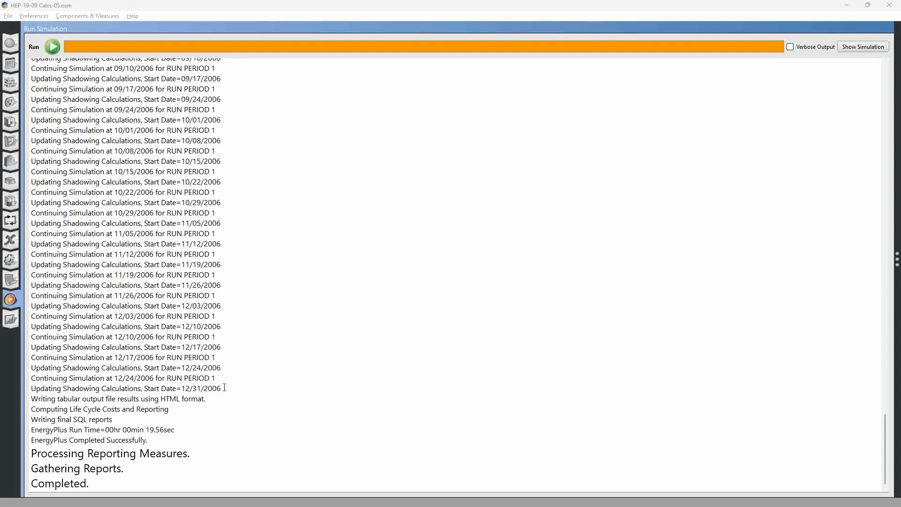
{"action": "left_click_drag", "start_coordinate": [225, 388], "coordinate": [74, 171]}
{"action": "scroll", "coordinate": [169, 242], "scroll_direction": "up", "scroll_amount": 4}
{"action": "scroll", "coordinate": [170, 243], "scroll_direction": "up", "scroll_amount": 20}
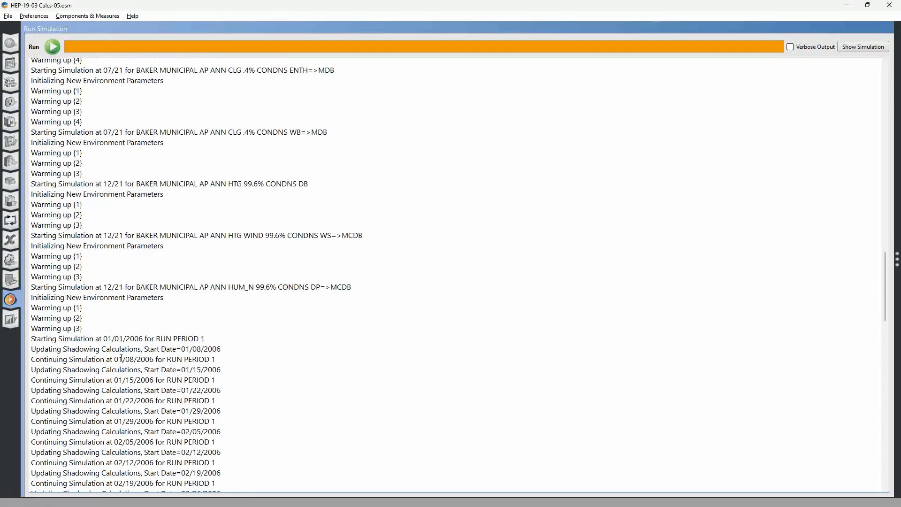
Highlight the first RUN PERIOD 1 entries in the run log, and reload the modified eplusout.err file in Notepad++.
{"action": "left_click_drag", "start_coordinate": [89, 338], "coordinate": [223, 370]}
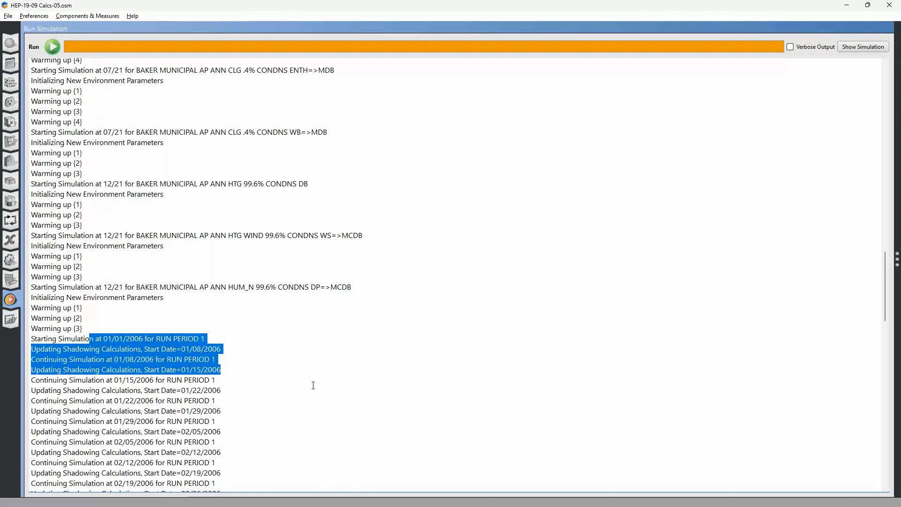
{"action": "key", "text": "alt+Tab"}
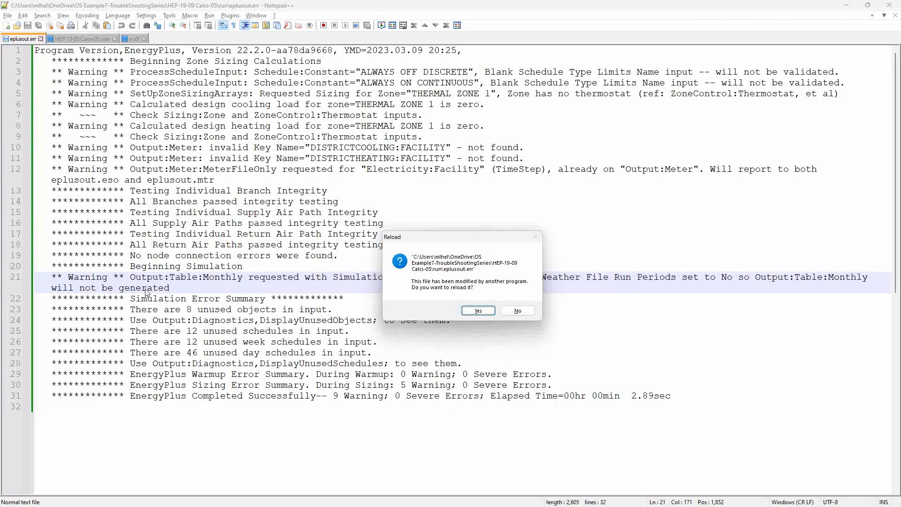
{"action": "left_click", "coordinate": [478, 311]}
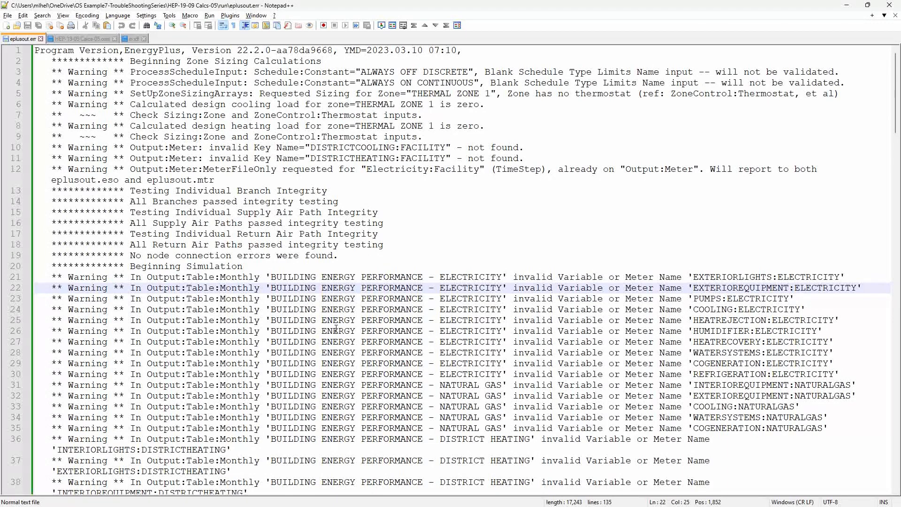
Examine the Output:Table:Monthly warnings in eplusout.err, highlighting the HEATRECOVERY:DISTRICTCOOLING and HUMIDIFIER:DISTRICTCOOLING meter names under District Cooling Peak Demand.
{"action": "scroll", "coordinate": [328, 341], "scroll_direction": "down", "scroll_amount": 8}
{"action": "scroll", "coordinate": [329, 341], "scroll_direction": "down", "scroll_amount": 20}
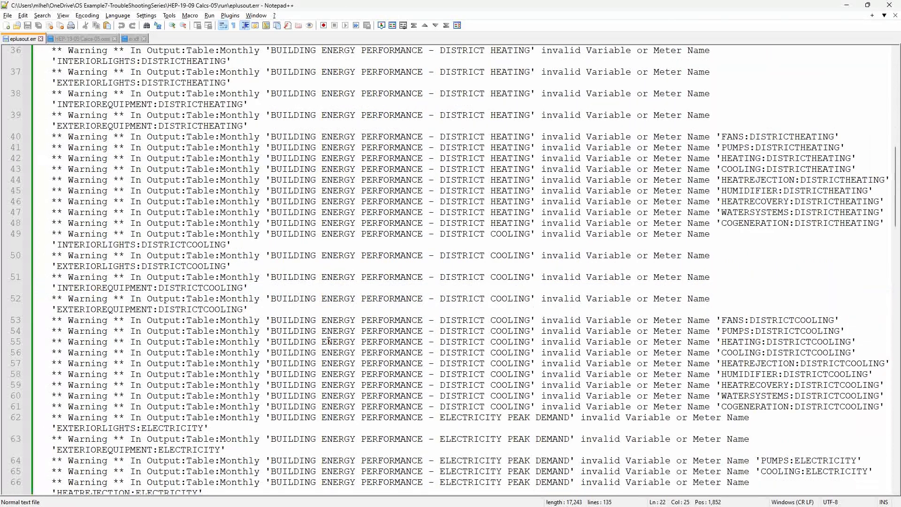
{"action": "scroll", "coordinate": [329, 341], "scroll_direction": "down", "scroll_amount": 15}
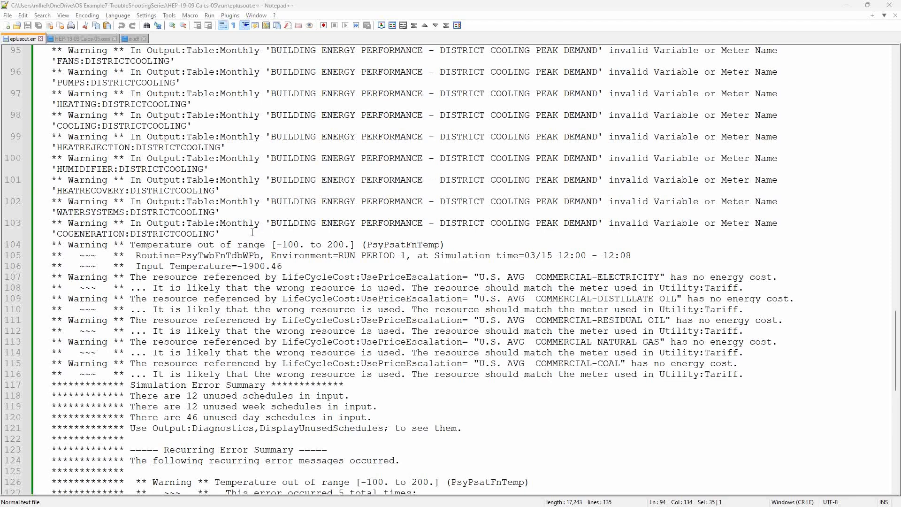
{"action": "left_click_drag", "start_coordinate": [252, 232], "coordinate": [42, 181]}
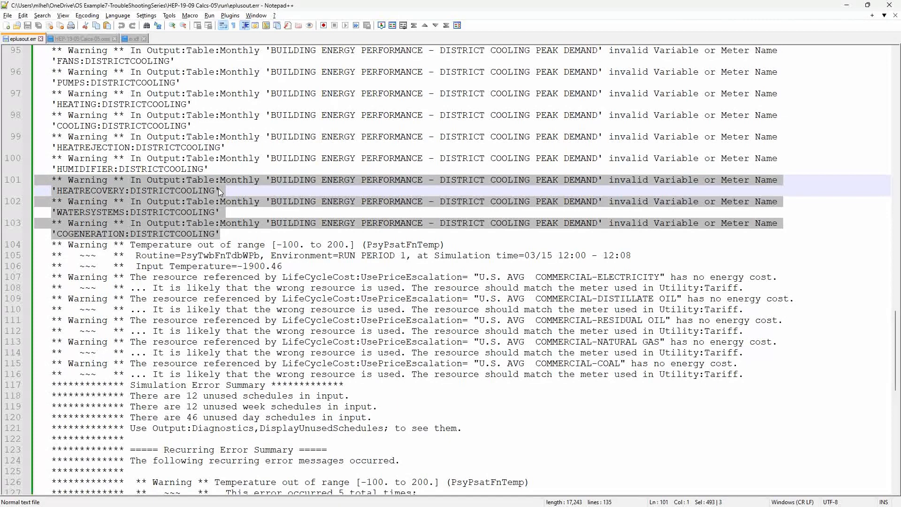
{"action": "left_click_drag", "start_coordinate": [219, 190], "coordinate": [52, 190]}
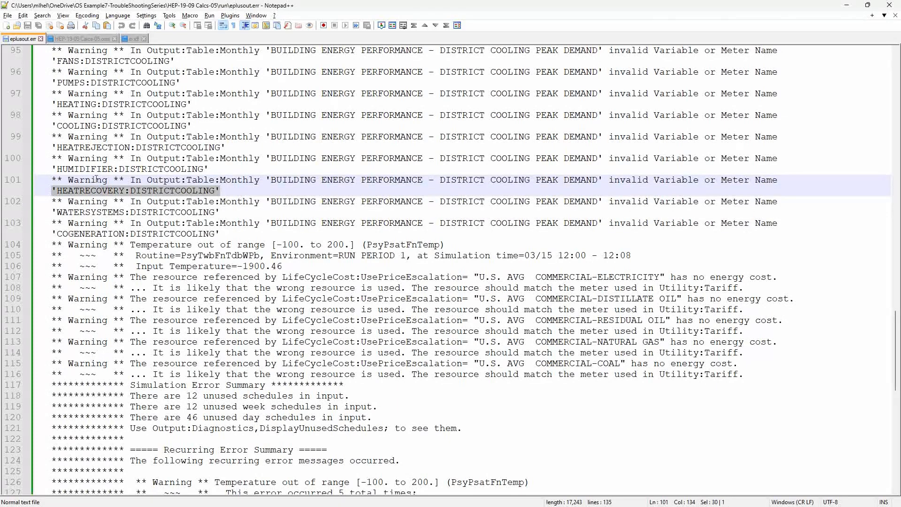
{"action": "left_click_drag", "start_coordinate": [209, 168], "coordinate": [56, 169]}
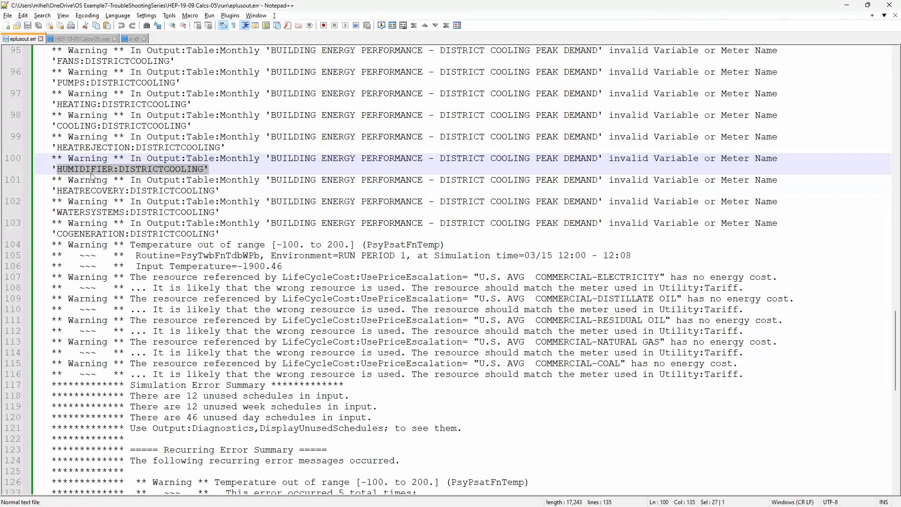